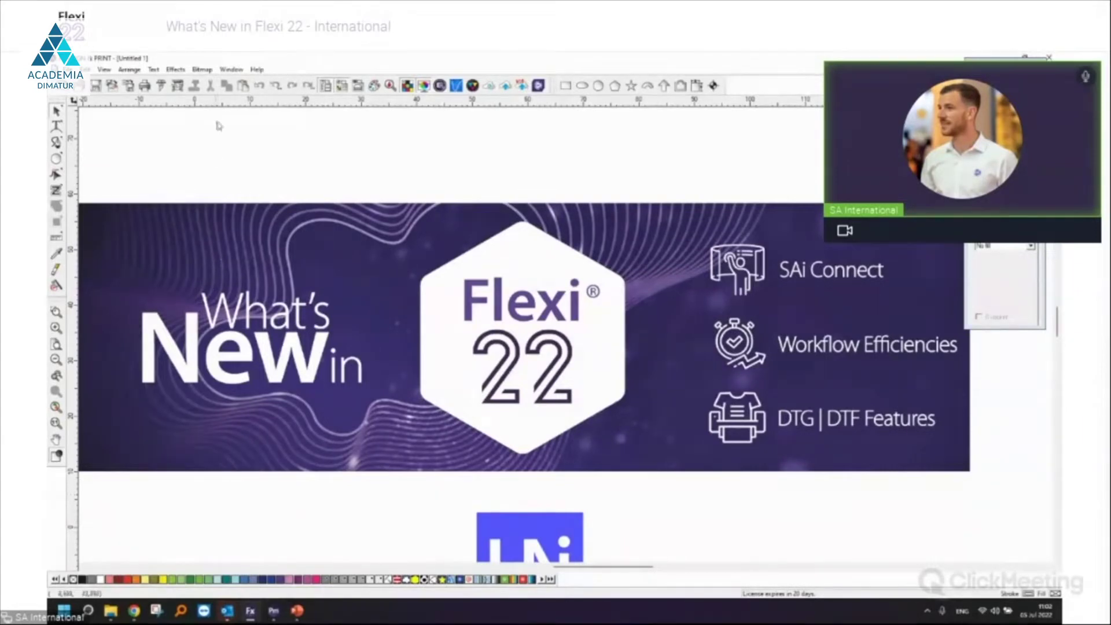
# View the program's version and build information, and close it
pyautogui.click(256, 69)
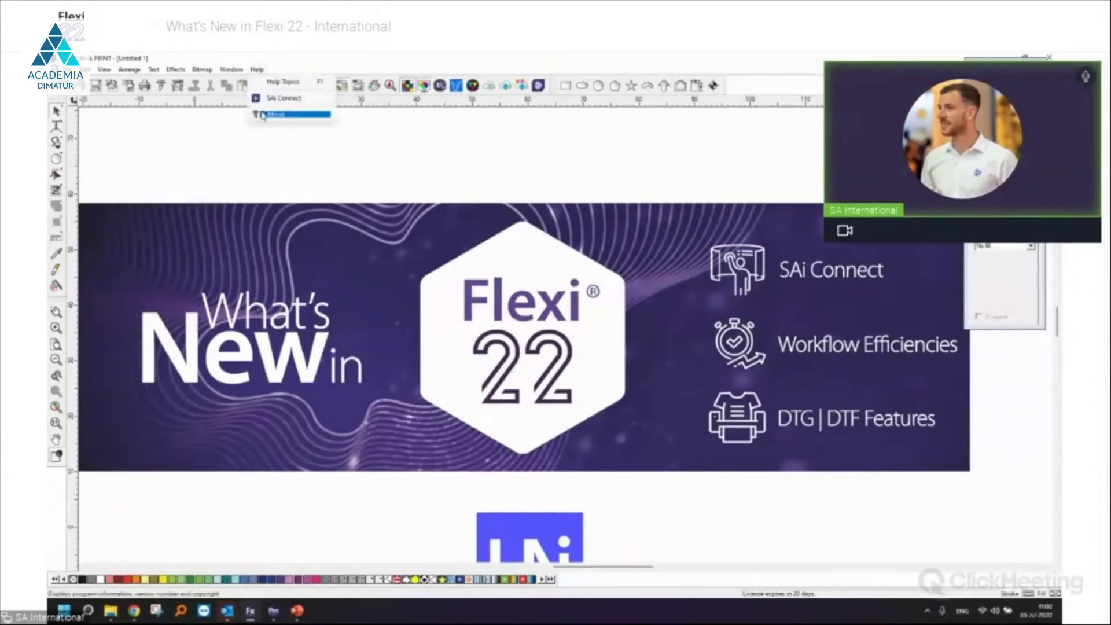
pyautogui.click(266, 114)
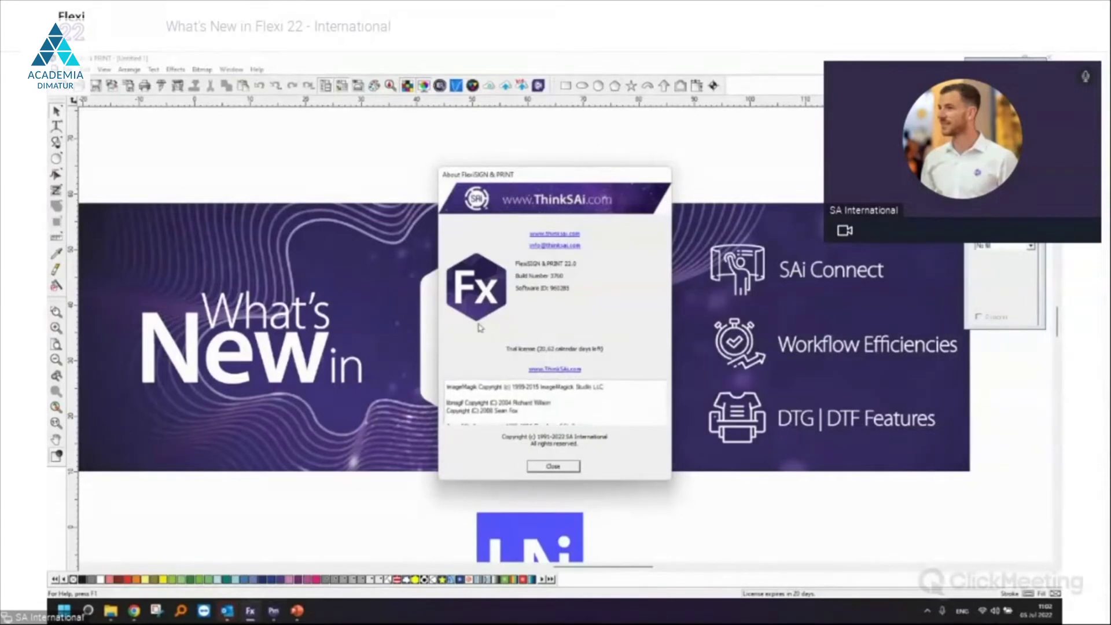
pyautogui.click(552, 467)
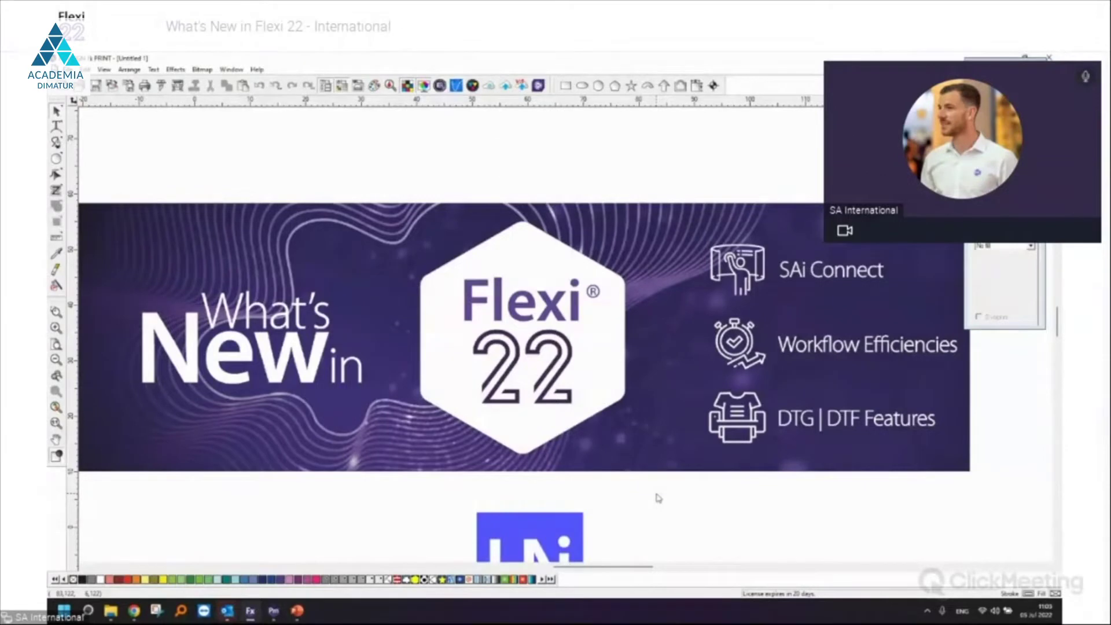
# Examine the UNICODE logo below the What's New banner
pyautogui.scroll(-3, 664, 498)
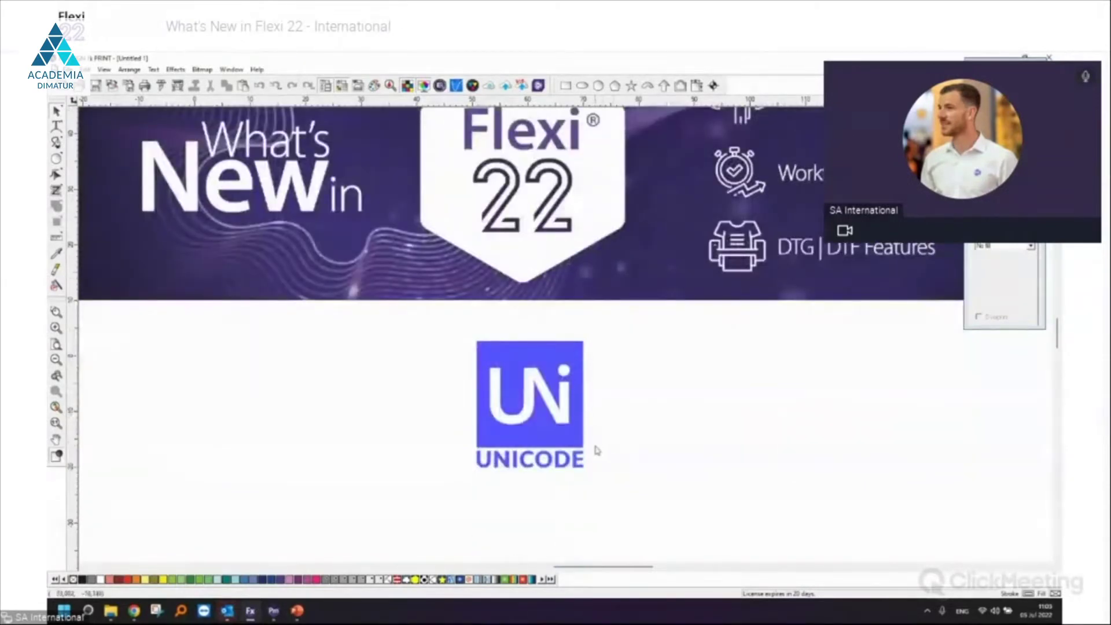
pyautogui.scroll(3, 591, 449)
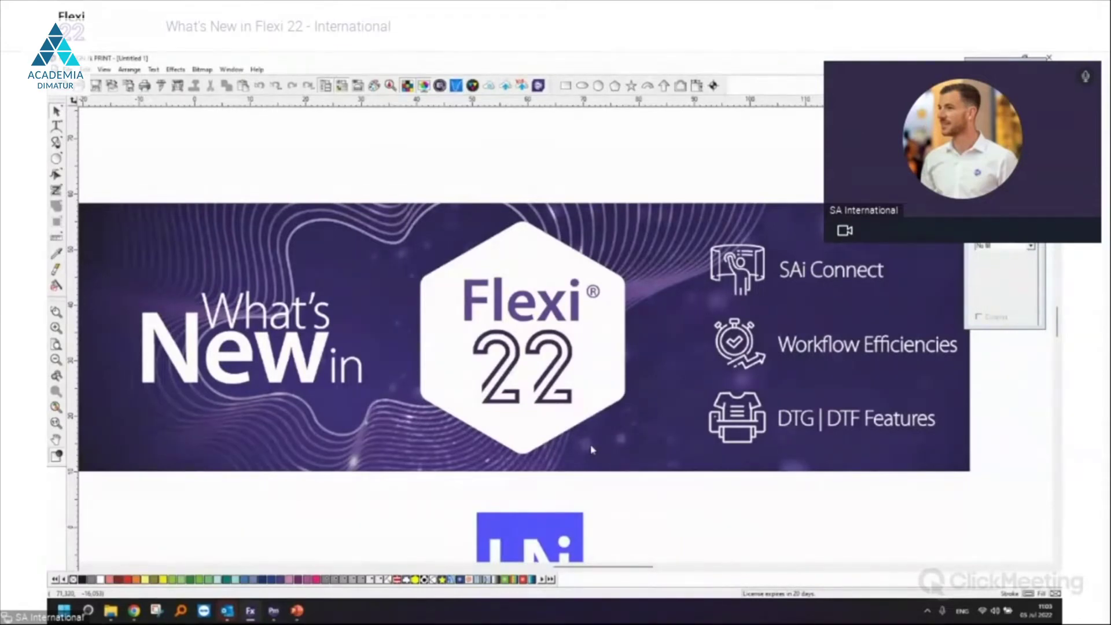
pyautogui.scroll(-5, 591, 450)
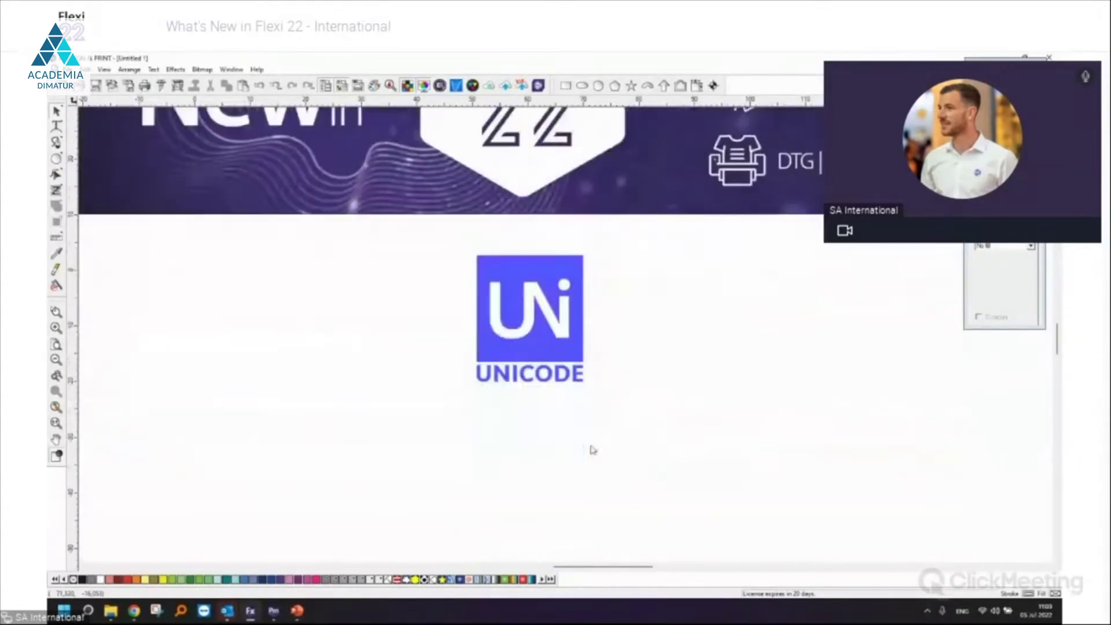
pyautogui.scroll(3, 503, 269)
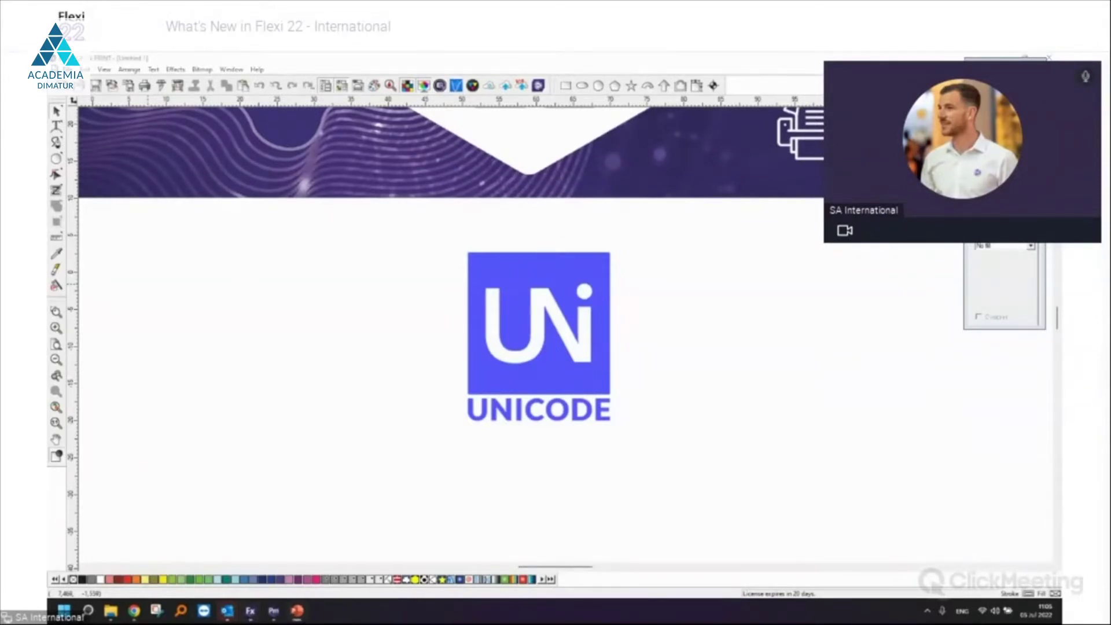
pyautogui.click(262, 496)
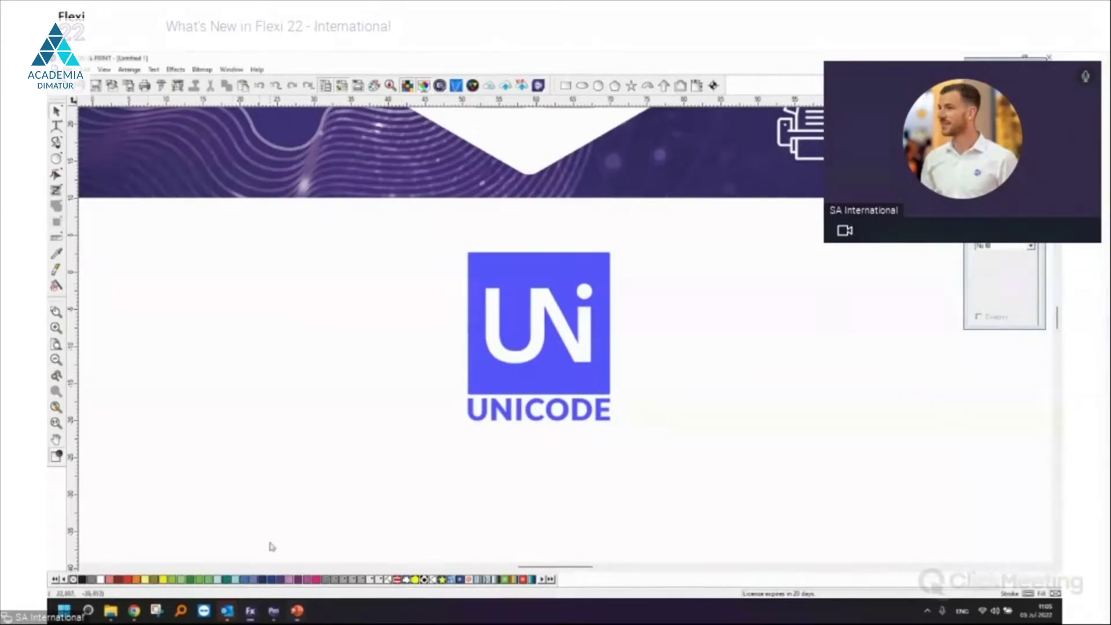
# Switch to Production Manager and select the separate AdobeStock job listed below the nest on the SC-S60600 device
pyautogui.click(274, 611)
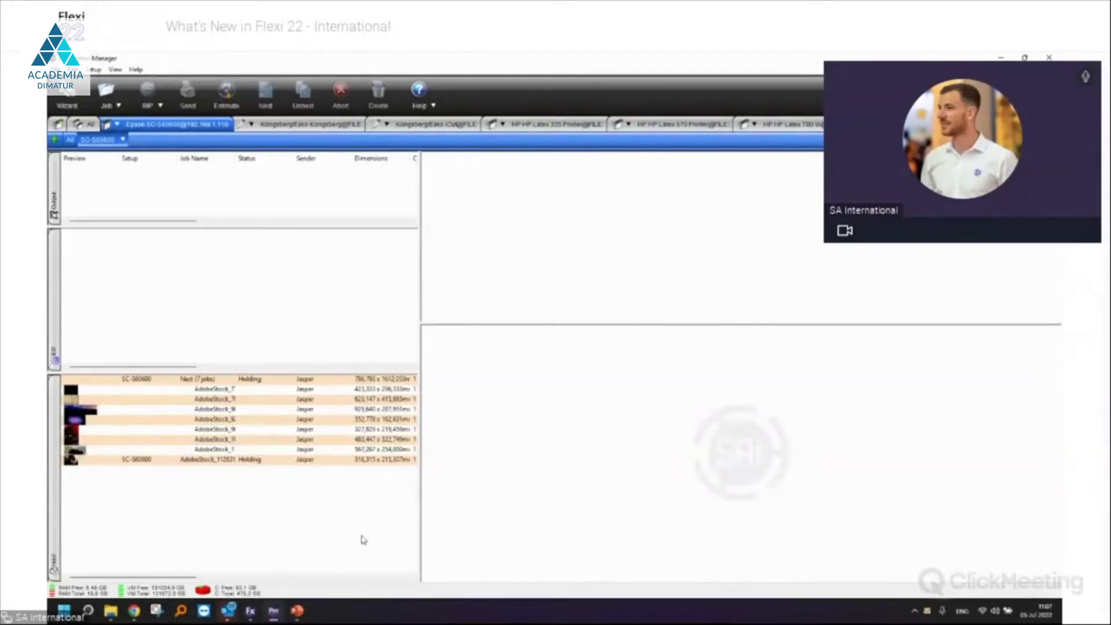
pyautogui.moveTo(66, 465)
pyautogui.click(240, 461)
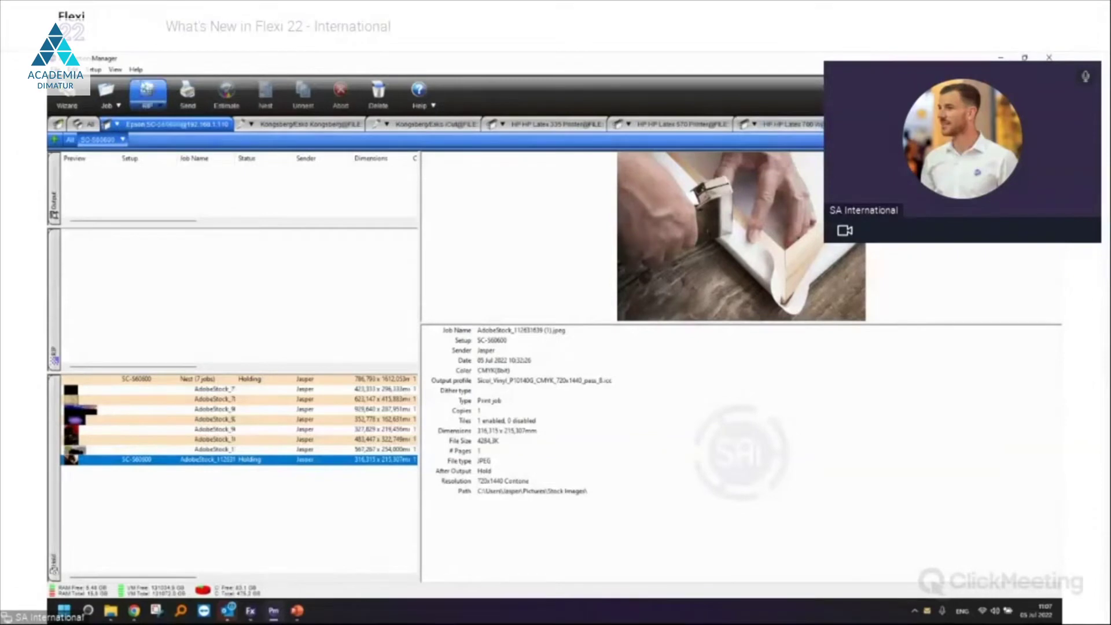
pyautogui.click(115, 69)
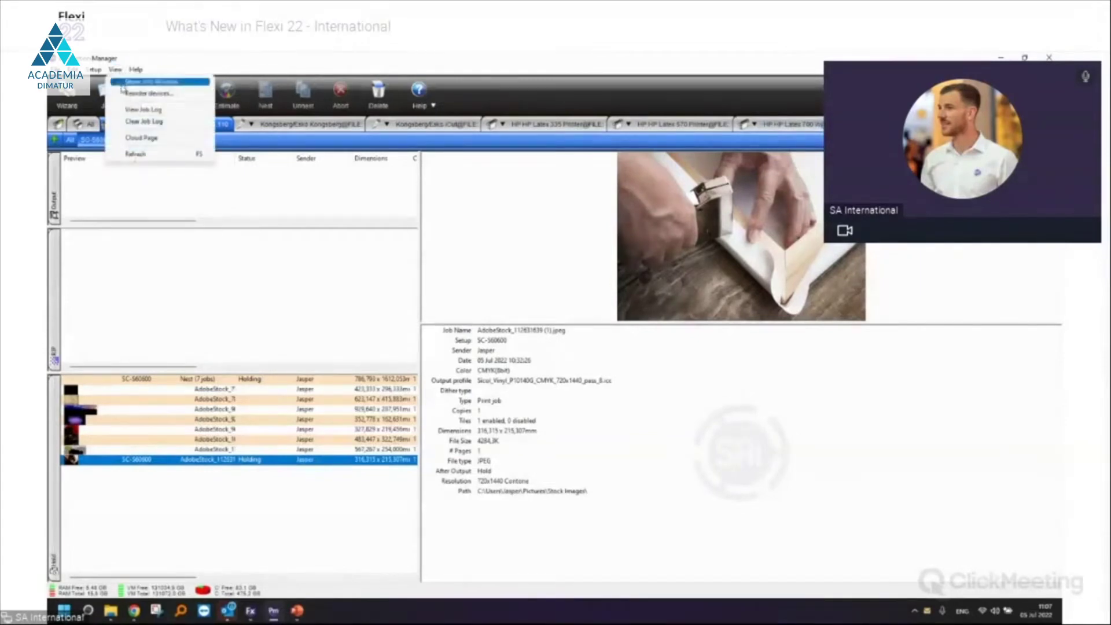
pyautogui.click(149, 94)
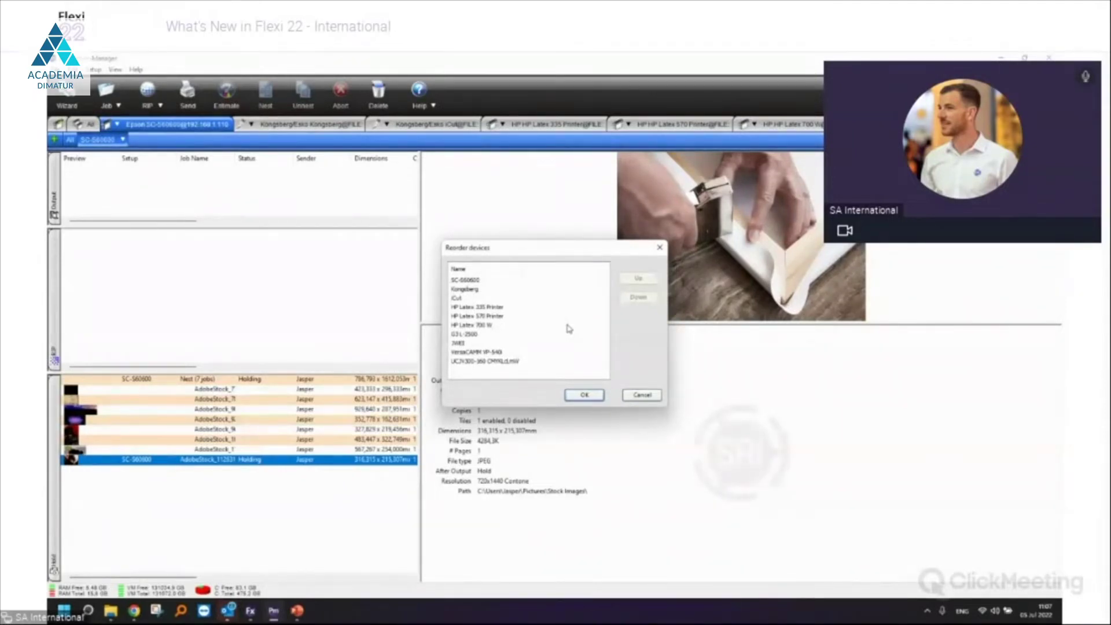
pyautogui.click(479, 360)
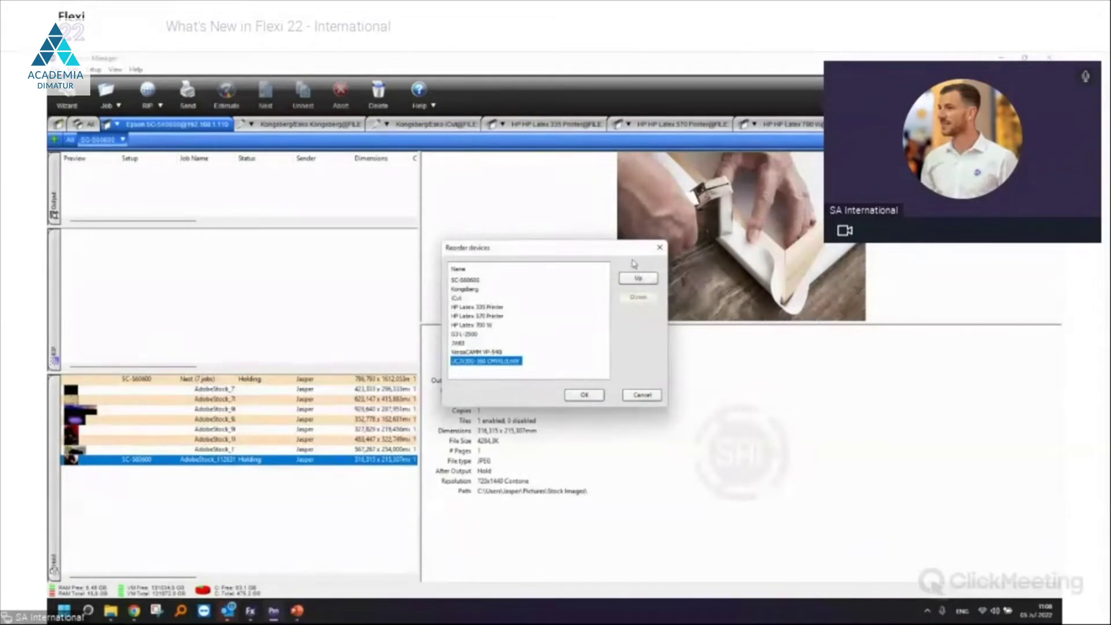
pyautogui.click(659, 247)
pyautogui.click(113, 70)
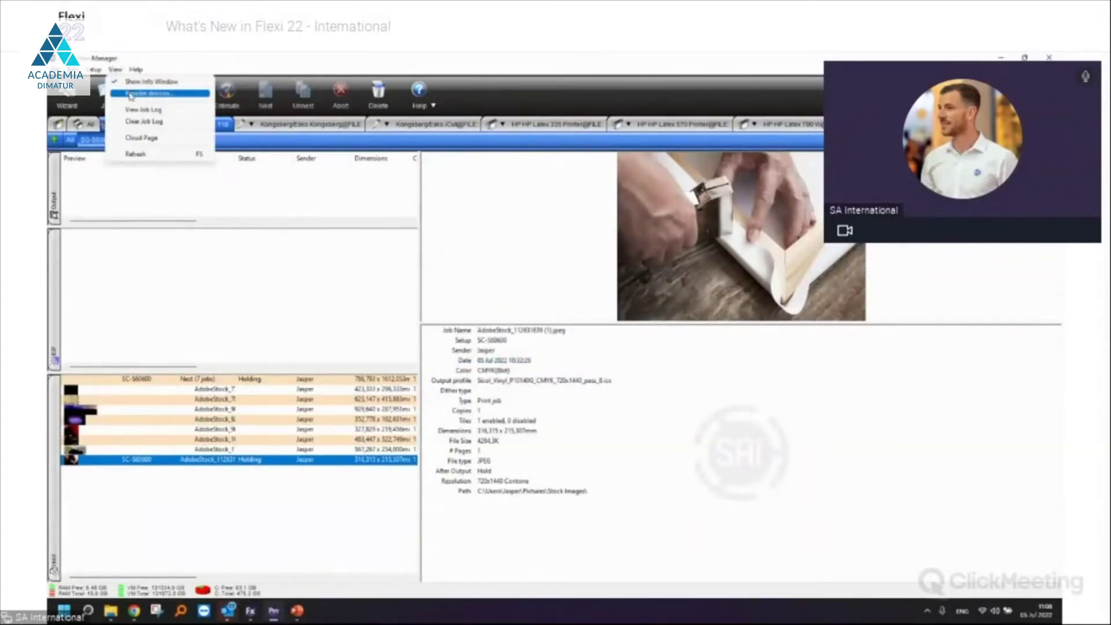
pyautogui.click(395, 56)
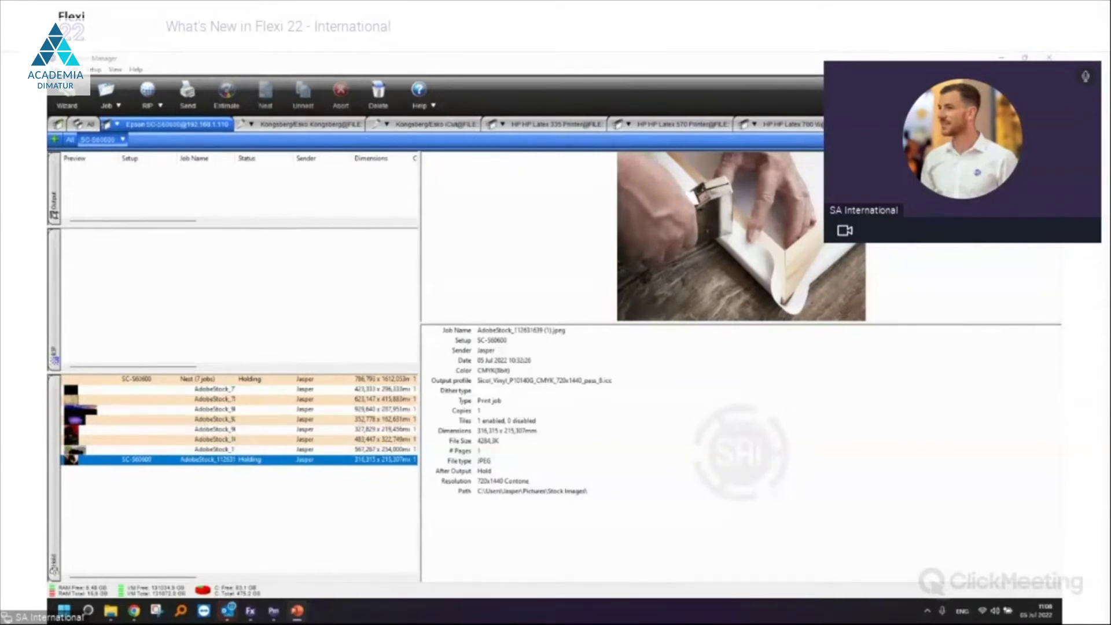
# Reorder the devices so that HP Latex 700 W comes directly before HP Latex 335 Printer
pyautogui.click(115, 69)
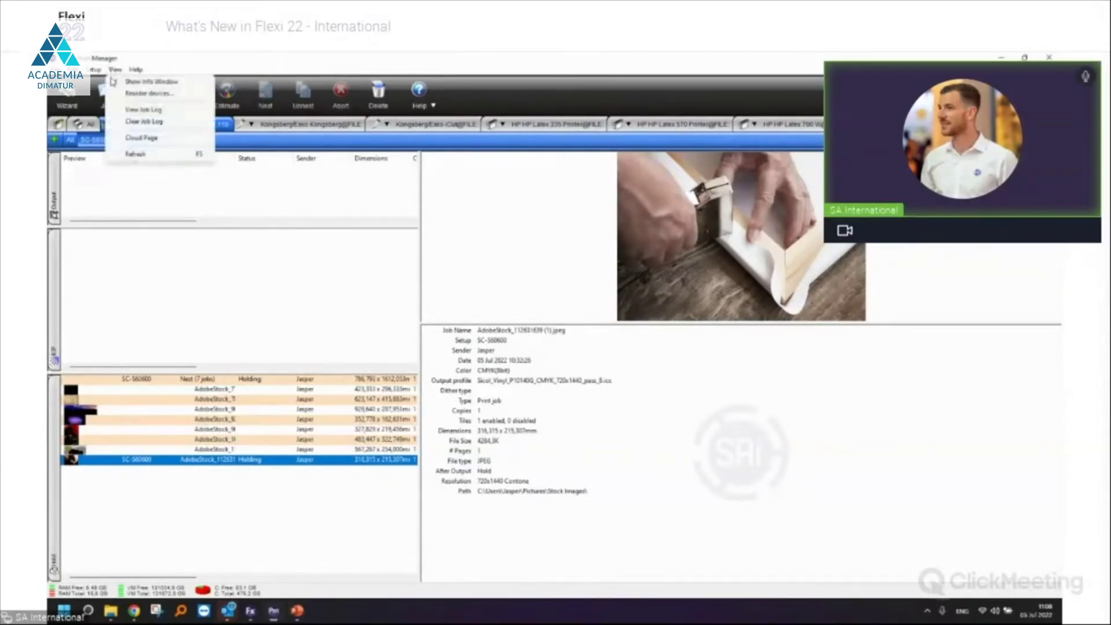
pyautogui.click(135, 94)
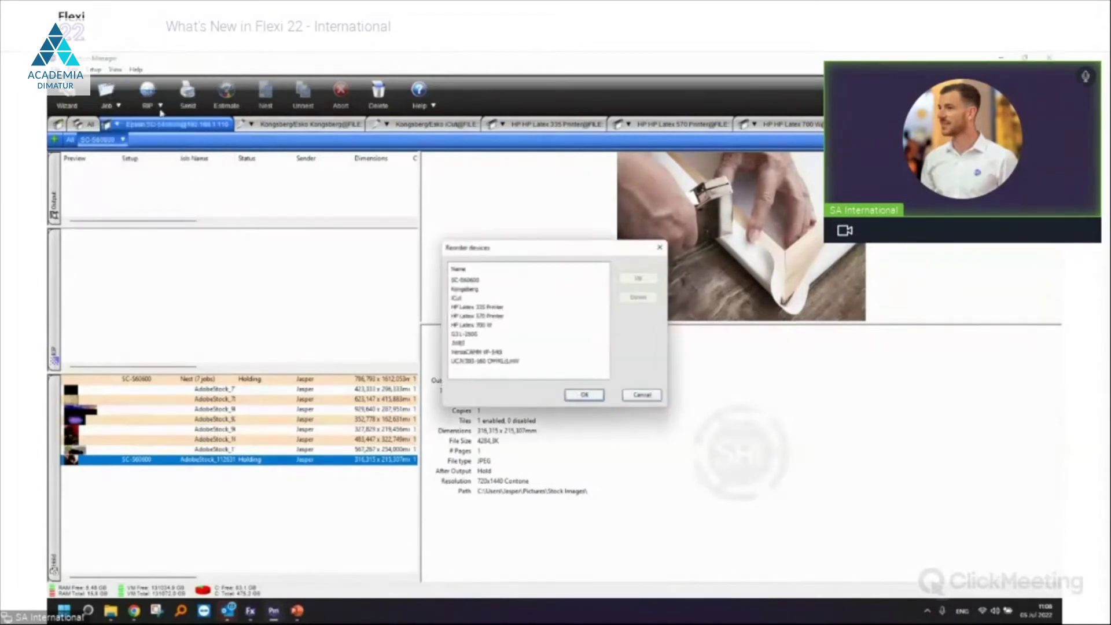
pyautogui.click(466, 326)
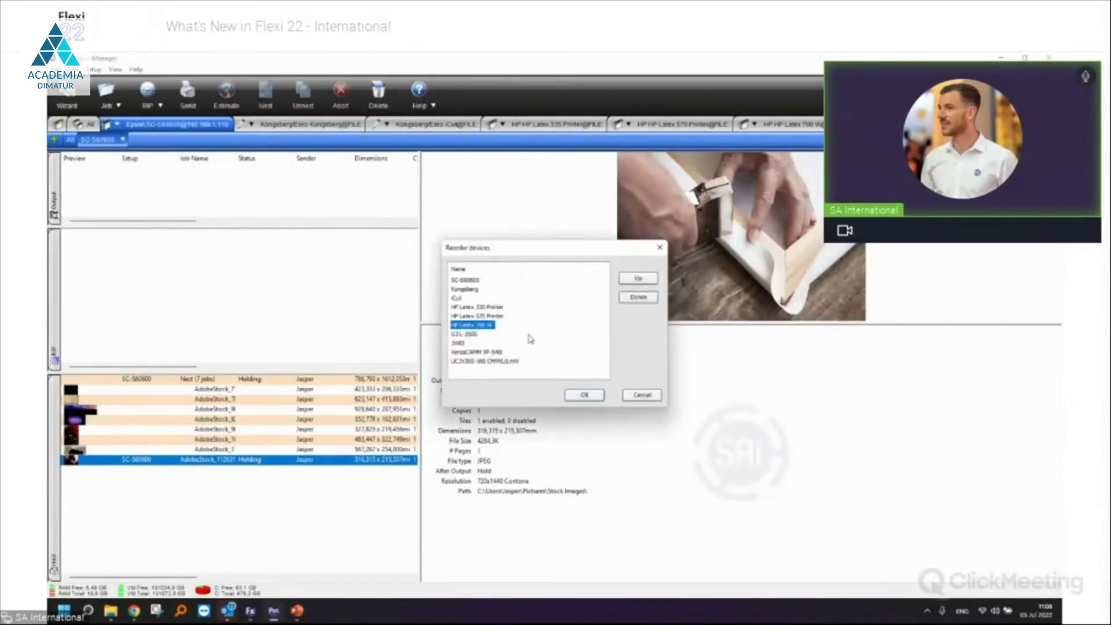
pyautogui.click(638, 279)
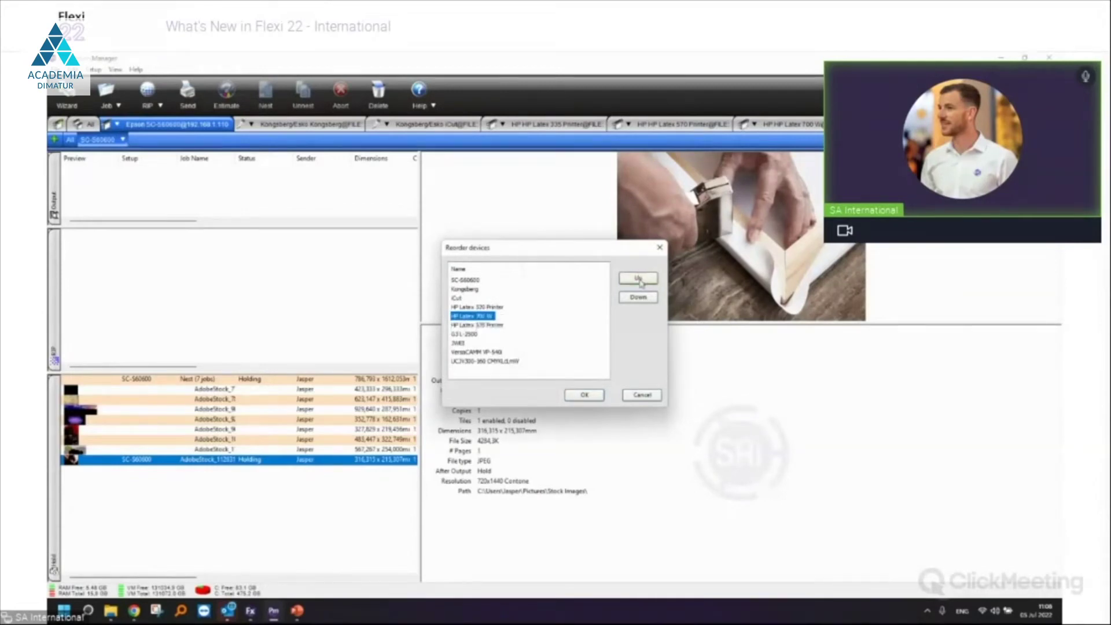
pyautogui.click(638, 280)
pyautogui.click(600, 395)
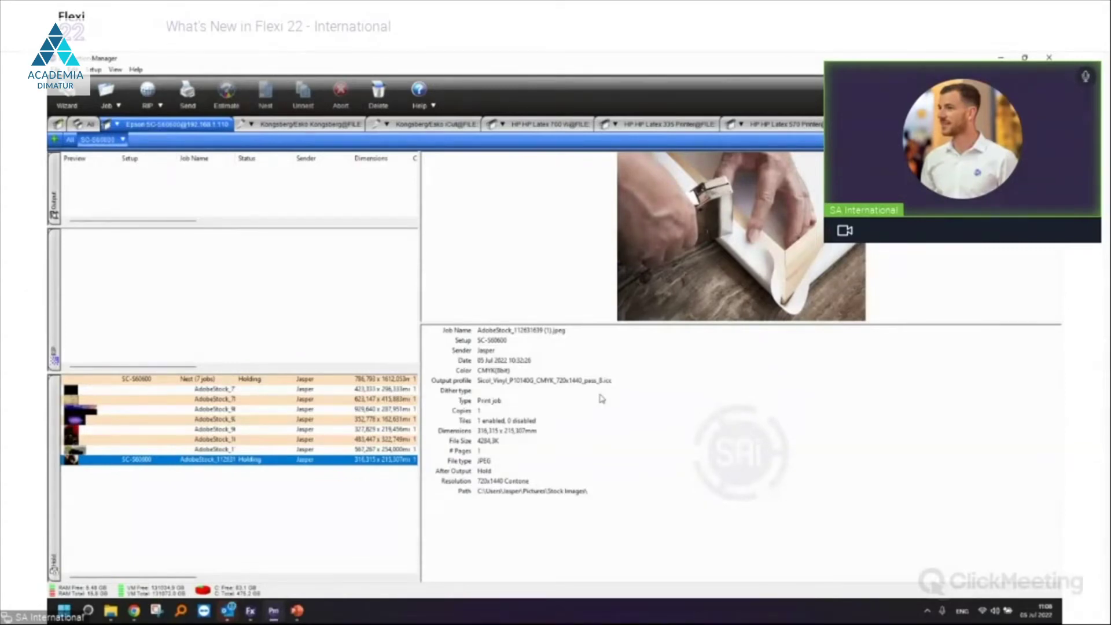
# Add the separate held AdobeStock job to the existing nest on the SC-S60600 device
pyautogui.click(243, 381)
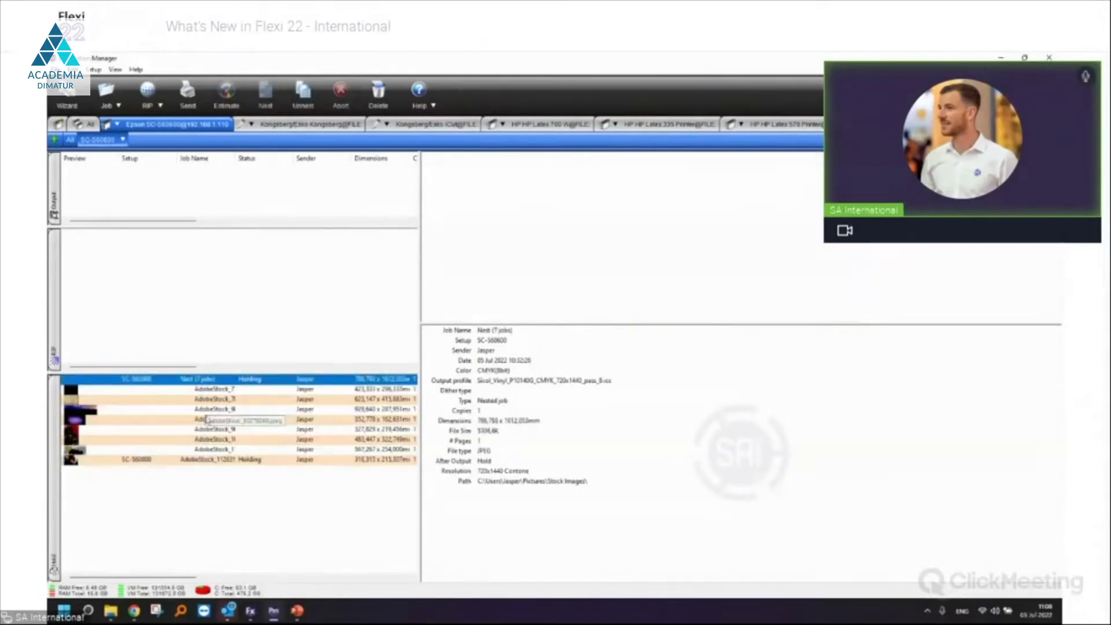
pyautogui.click(222, 460)
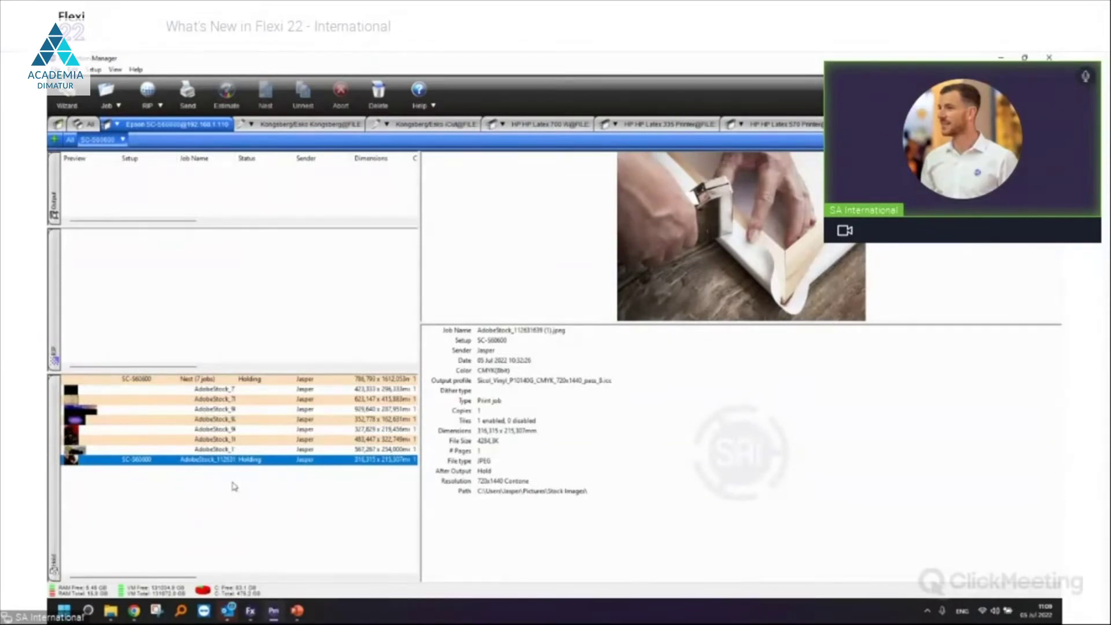
pyautogui.click(238, 381)
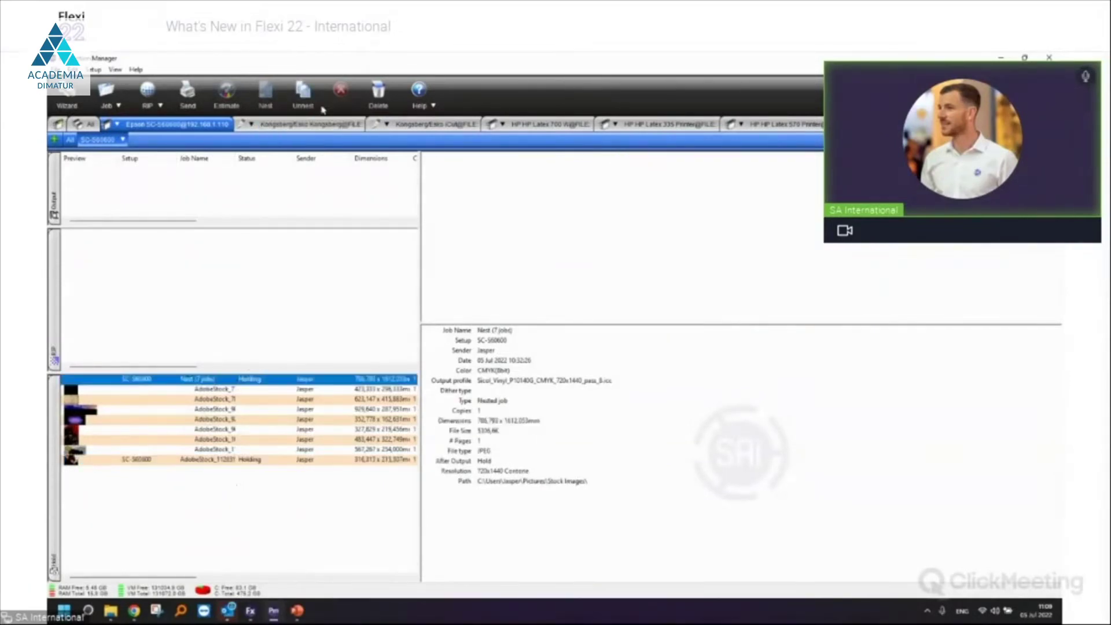
pyautogui.click(246, 461)
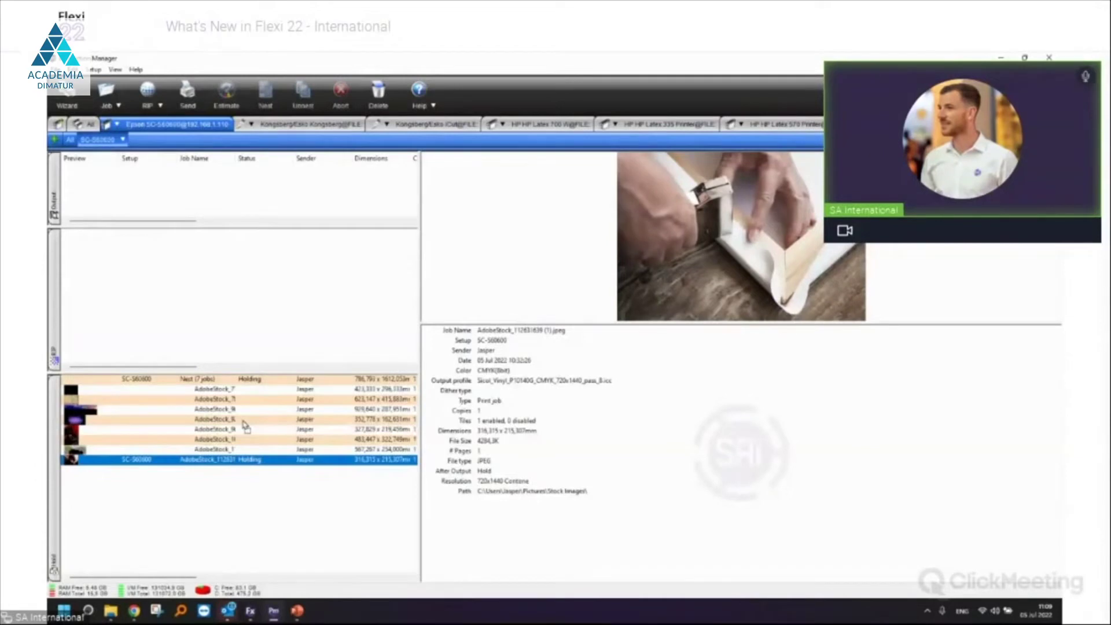
pyautogui.moveTo(246, 426); pyautogui.dragTo(246, 426)
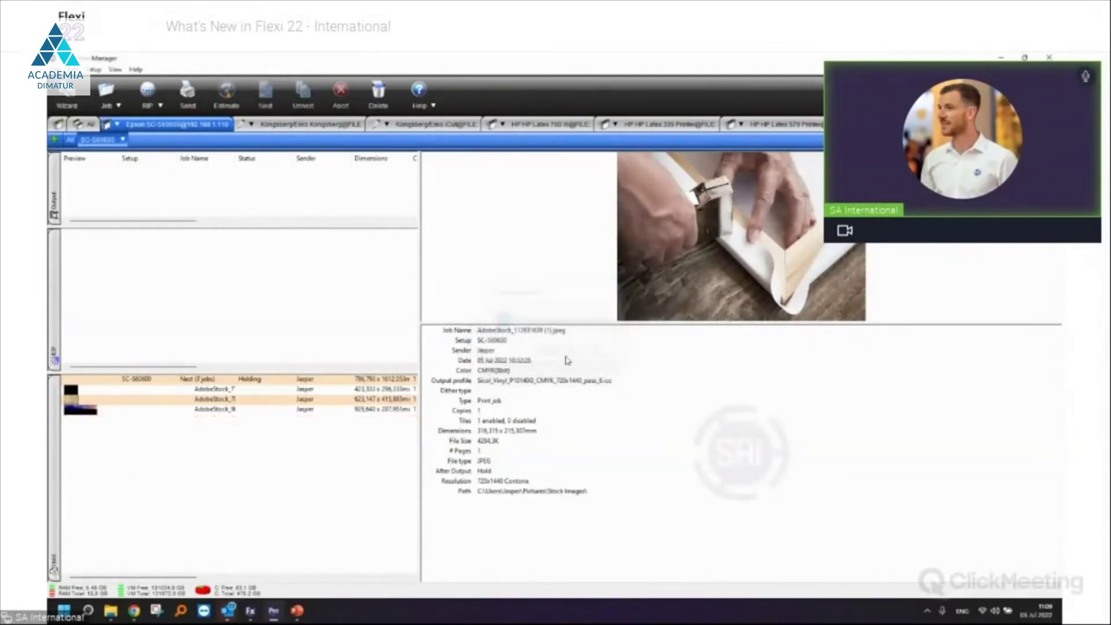
pyautogui.click(554, 351)
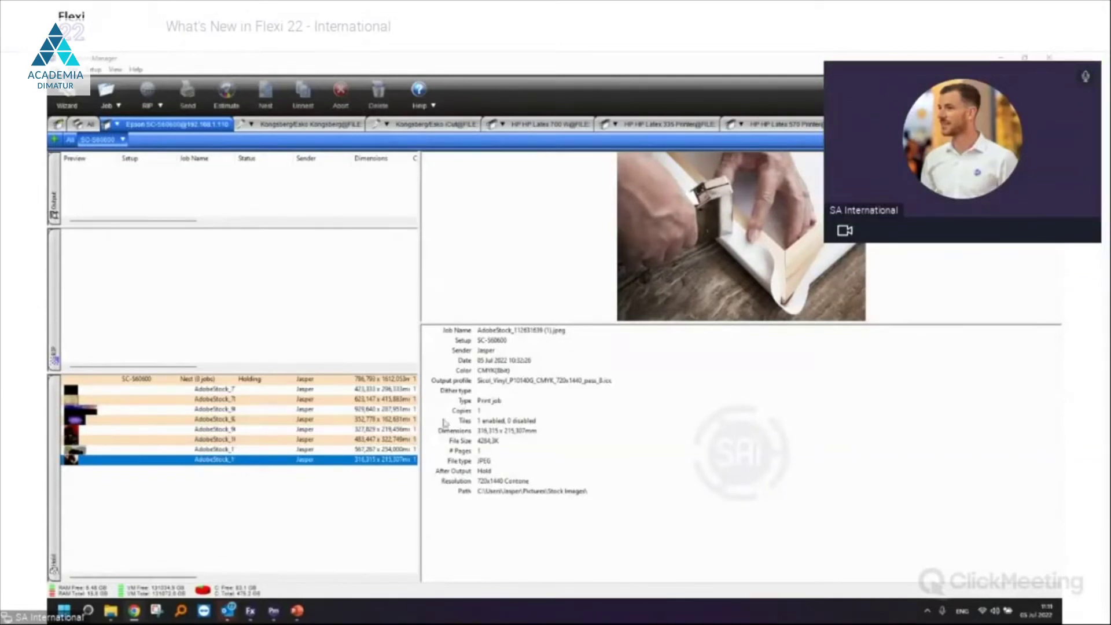
# Open the job properties of california-tshirt.jpg on the HP Latex 700 W device
pyautogui.hscroll(4, 434, 124)
pyautogui.hscroll(-4, 231, 124)
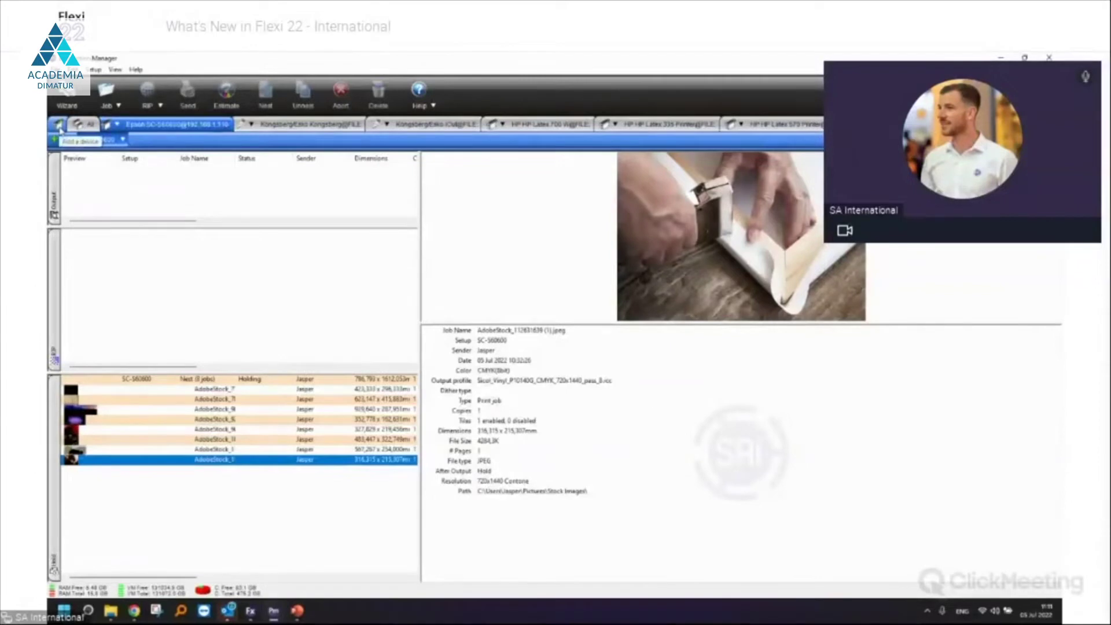
pyautogui.click(797, 128)
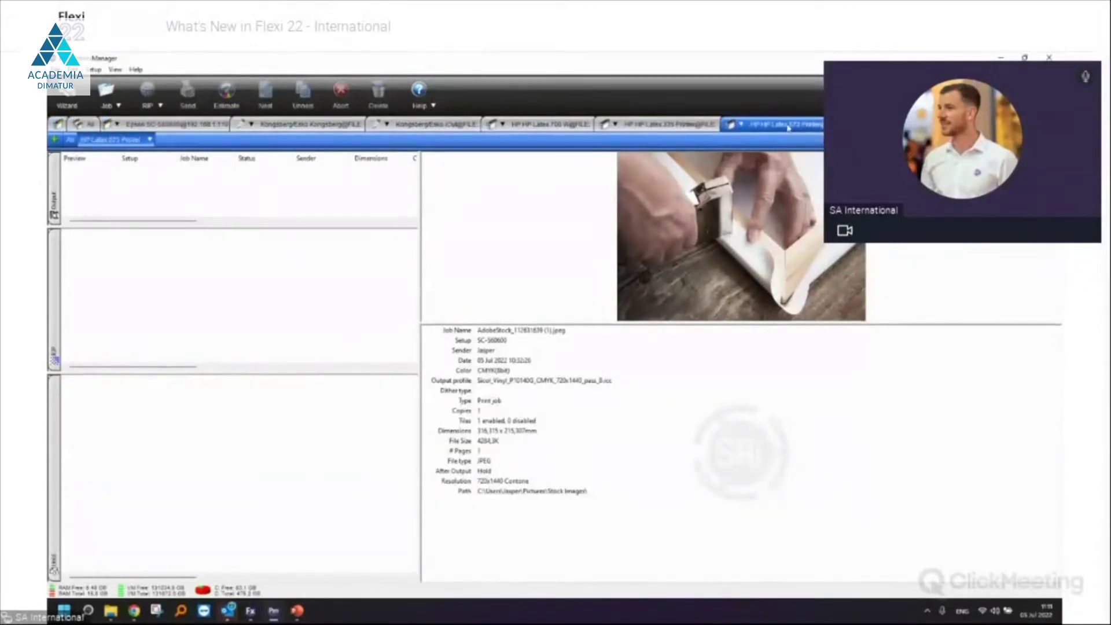
pyautogui.click(537, 124)
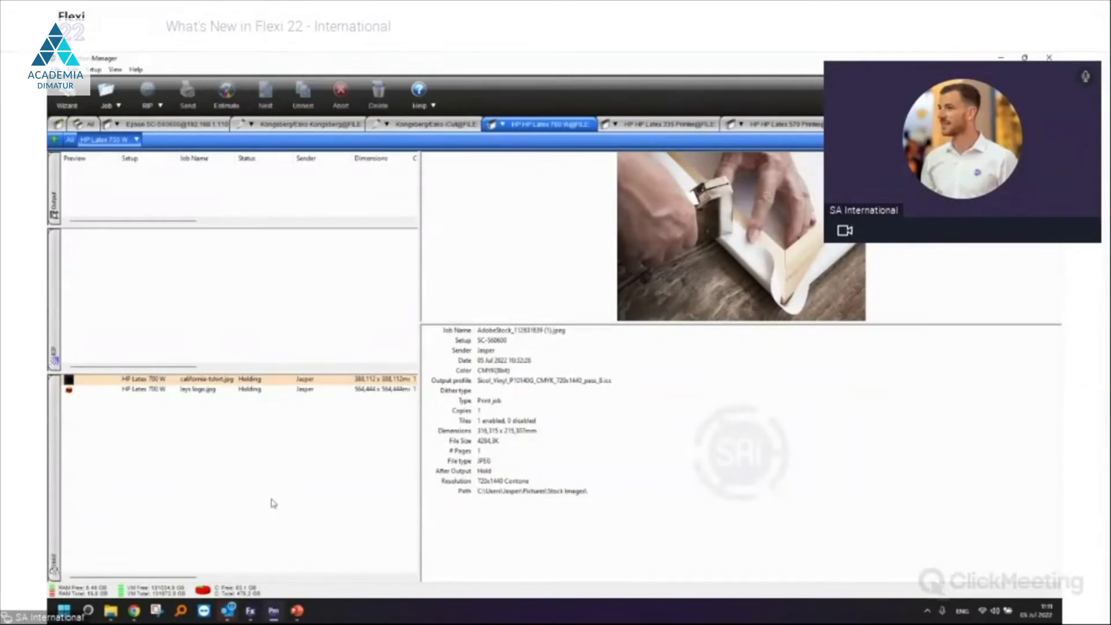
pyautogui.click(144, 380)
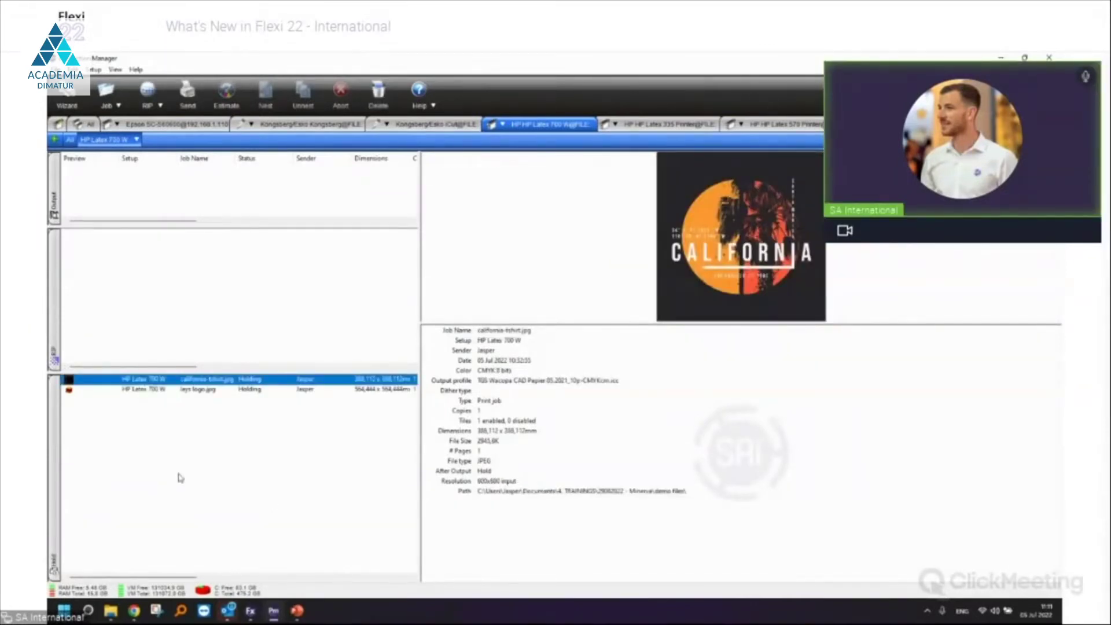
pyautogui.doubleClick(218, 380)
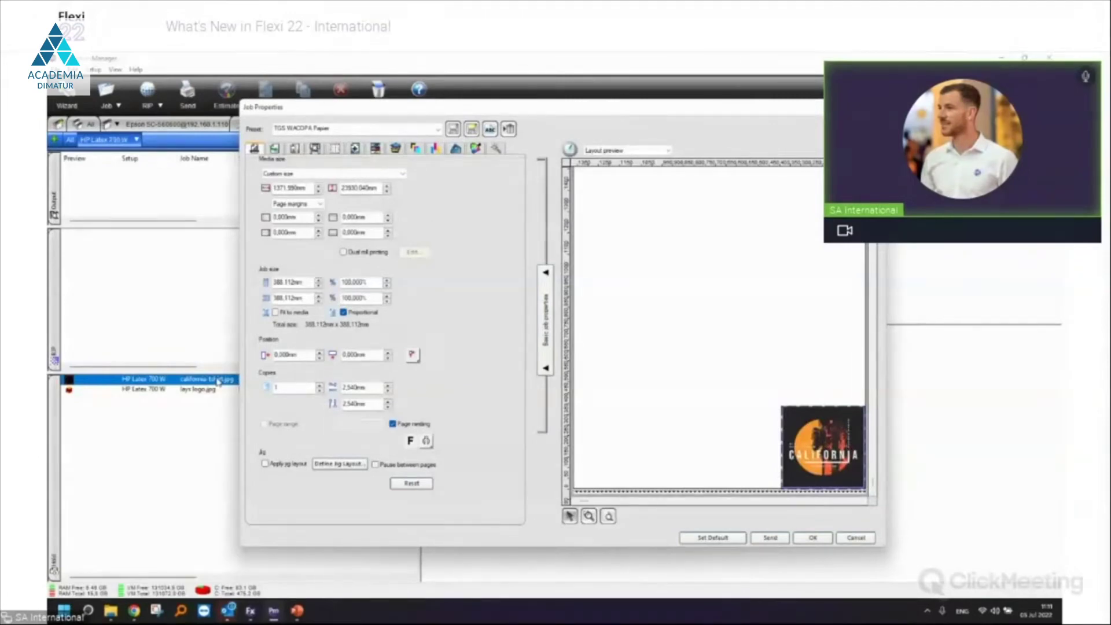
# Create a transparent background for the California artwork by picking its dark background color and raising the tolerance
pyautogui.click(494, 149)
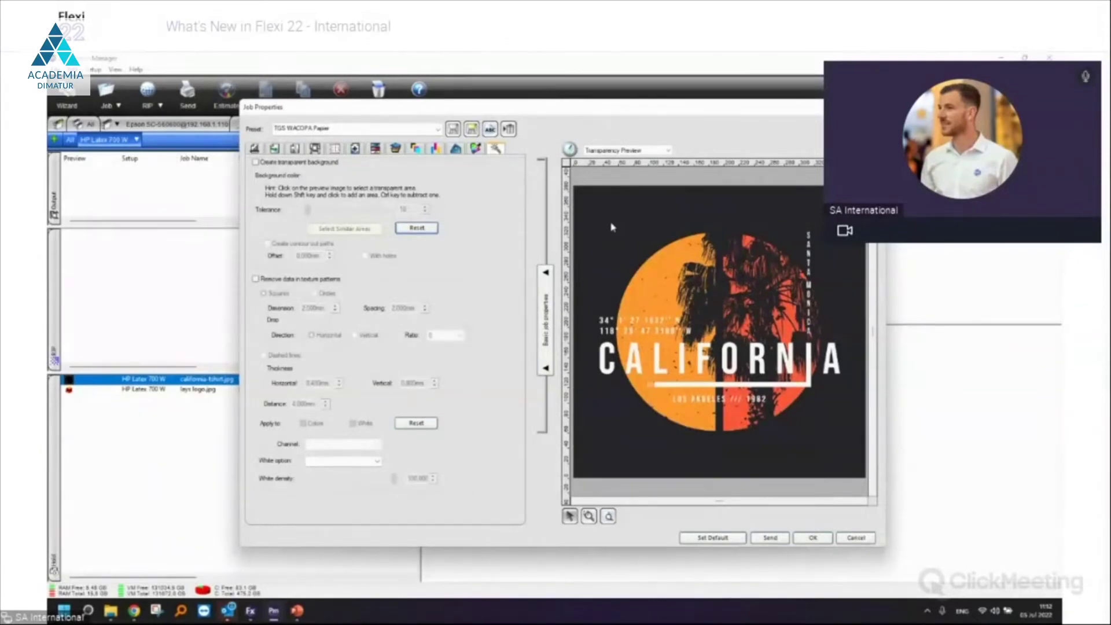
pyautogui.click(325, 164)
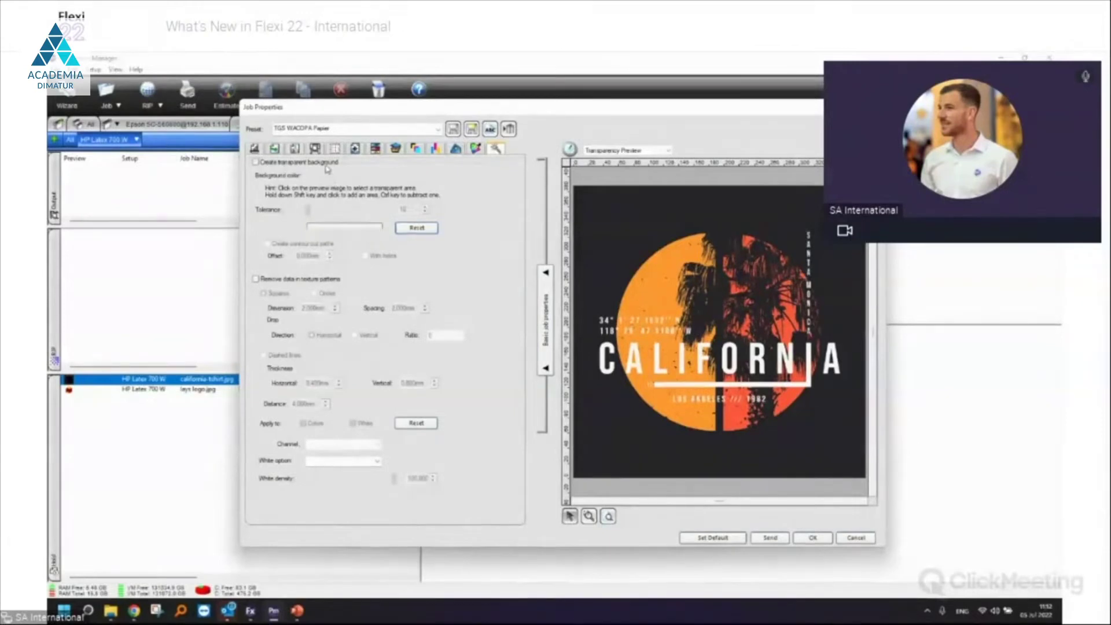
pyautogui.click(621, 223)
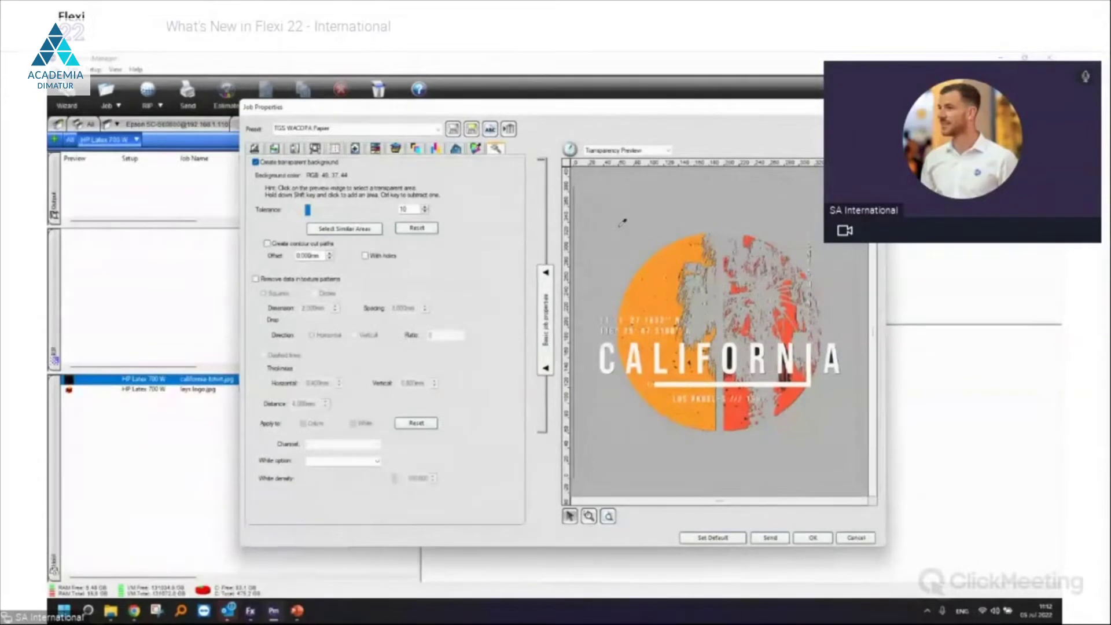
pyautogui.click(307, 210)
pyautogui.click(331, 213)
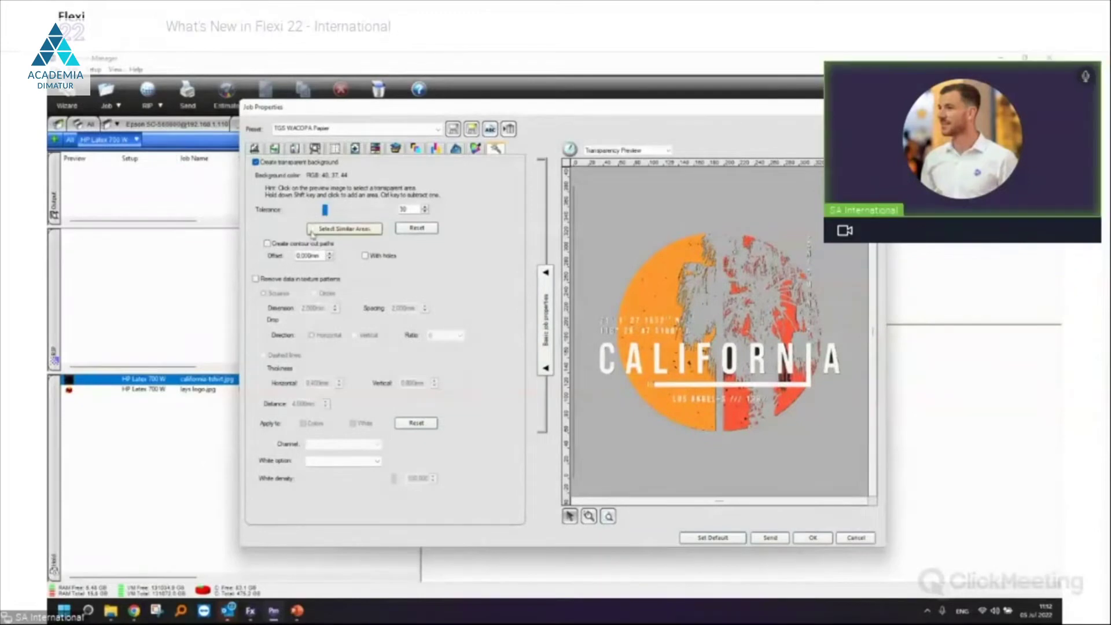
# Extend the California artwork's transparency to similar areas and set the color mode to CMYKW 8 bits
pyautogui.click(334, 232)
pyautogui.click(325, 230)
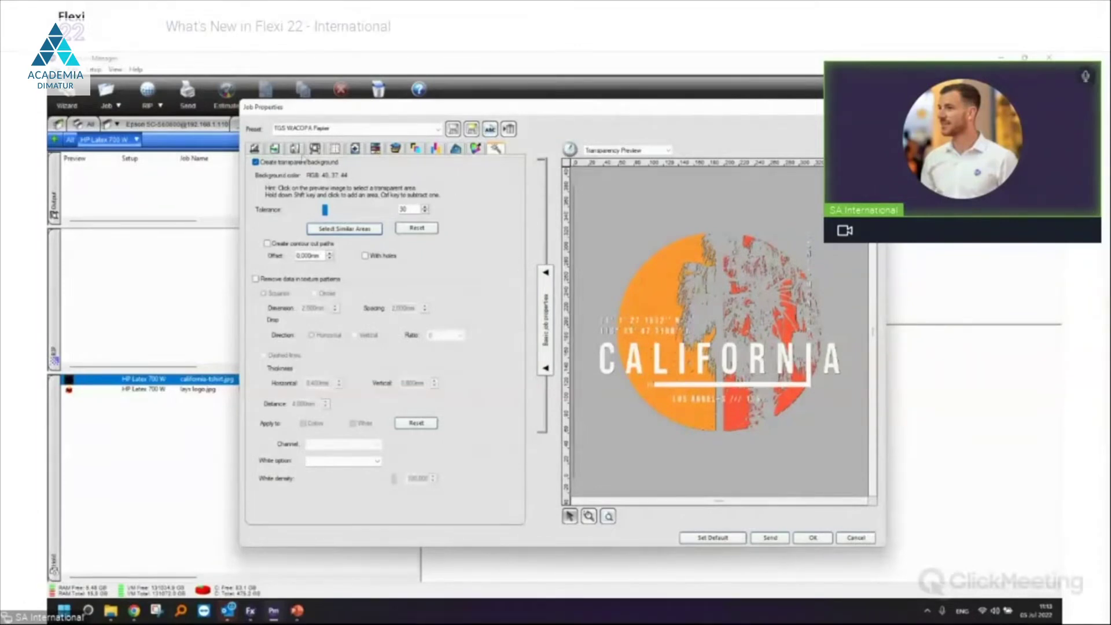
pyautogui.click(294, 148)
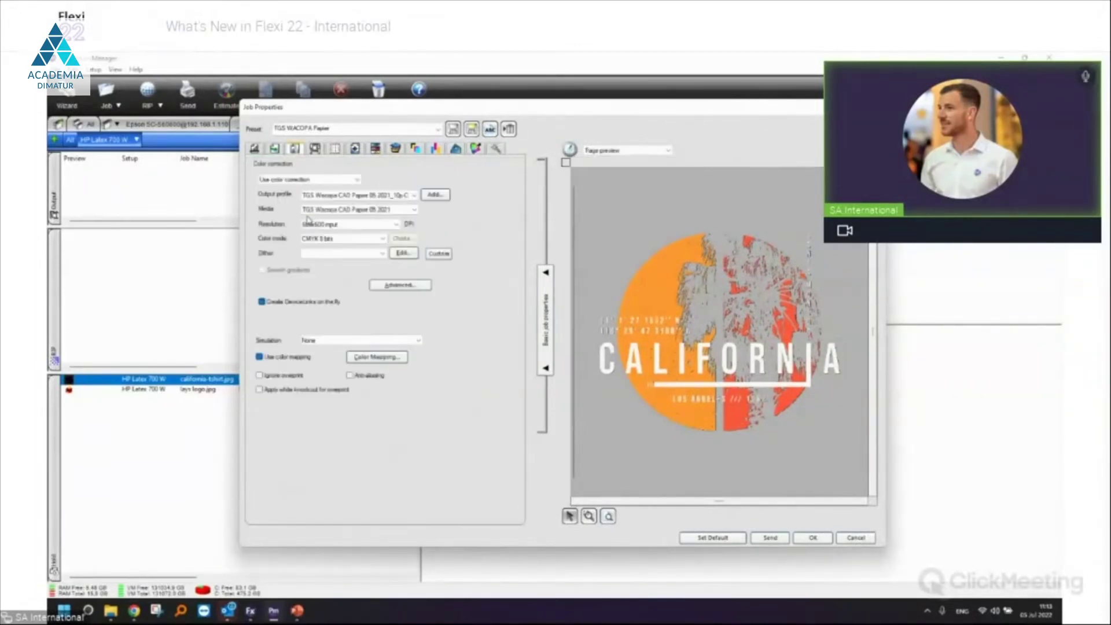
pyautogui.click(341, 238)
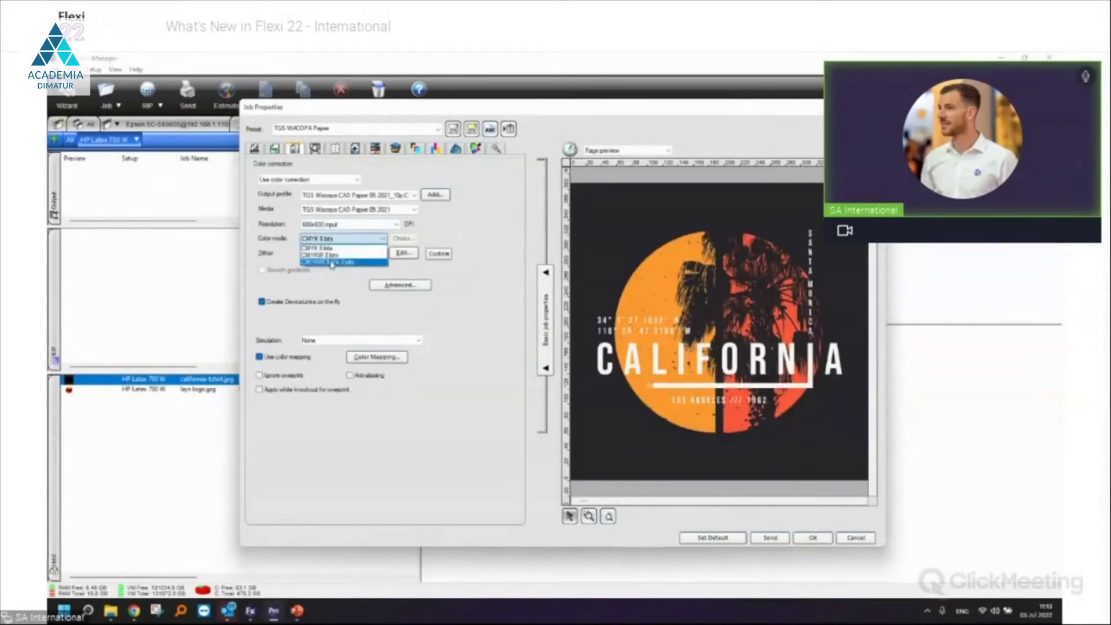
pyautogui.click(321, 255)
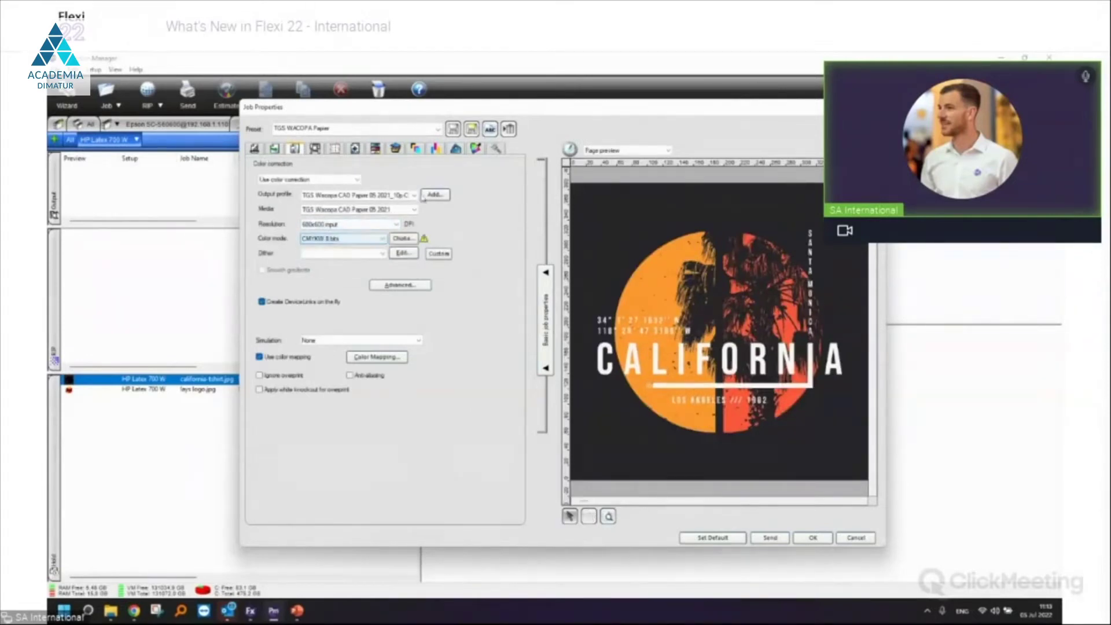
# Set the white option of the White channel to use the transparency mask
pyautogui.click(495, 148)
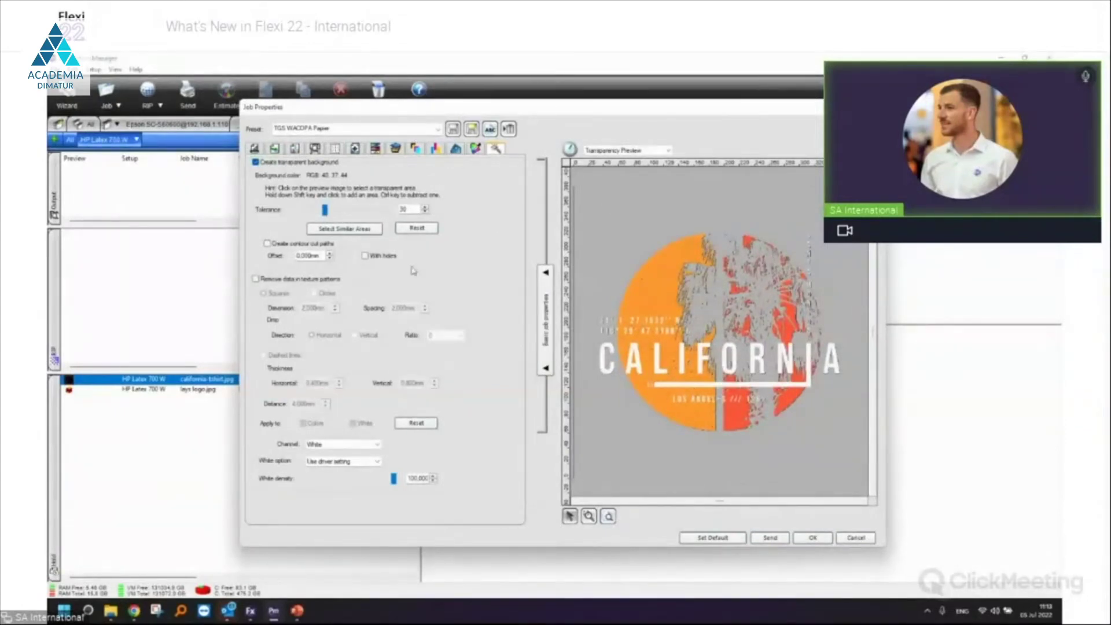
pyautogui.click(363, 462)
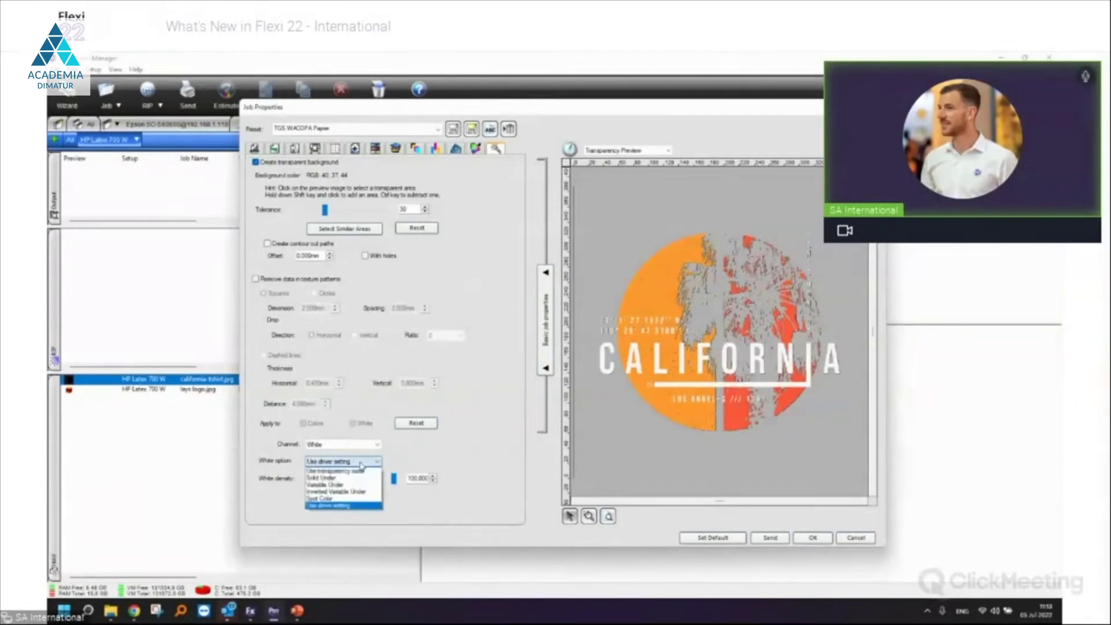
pyautogui.click(359, 471)
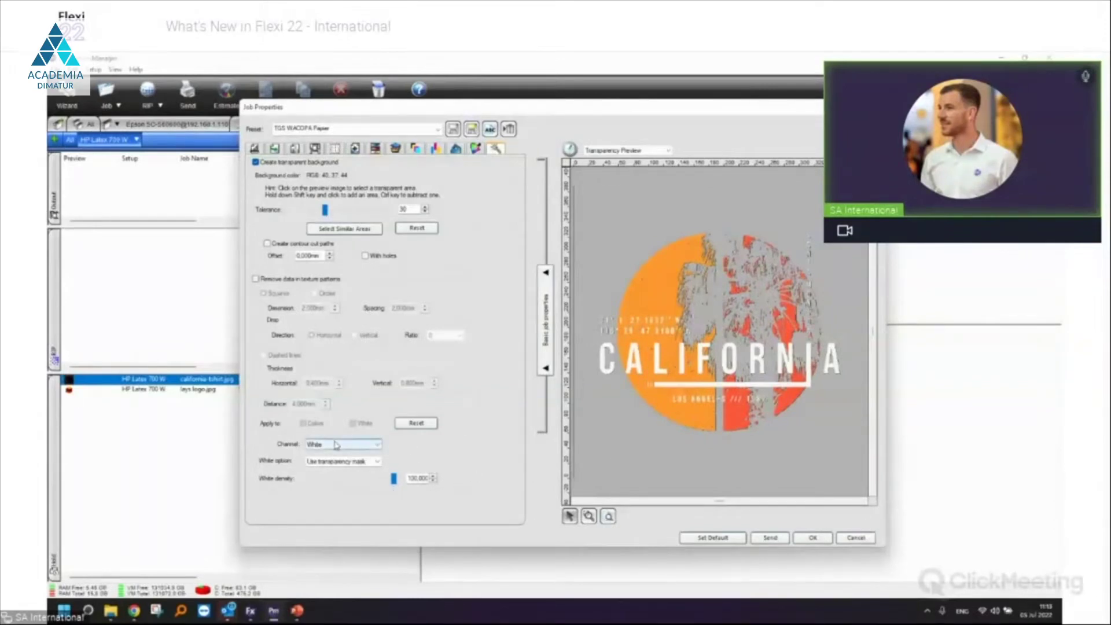
# Preview the output channels of the California artwork with only the White channel shown
pyautogui.click(417, 150)
pyautogui.click(312, 167)
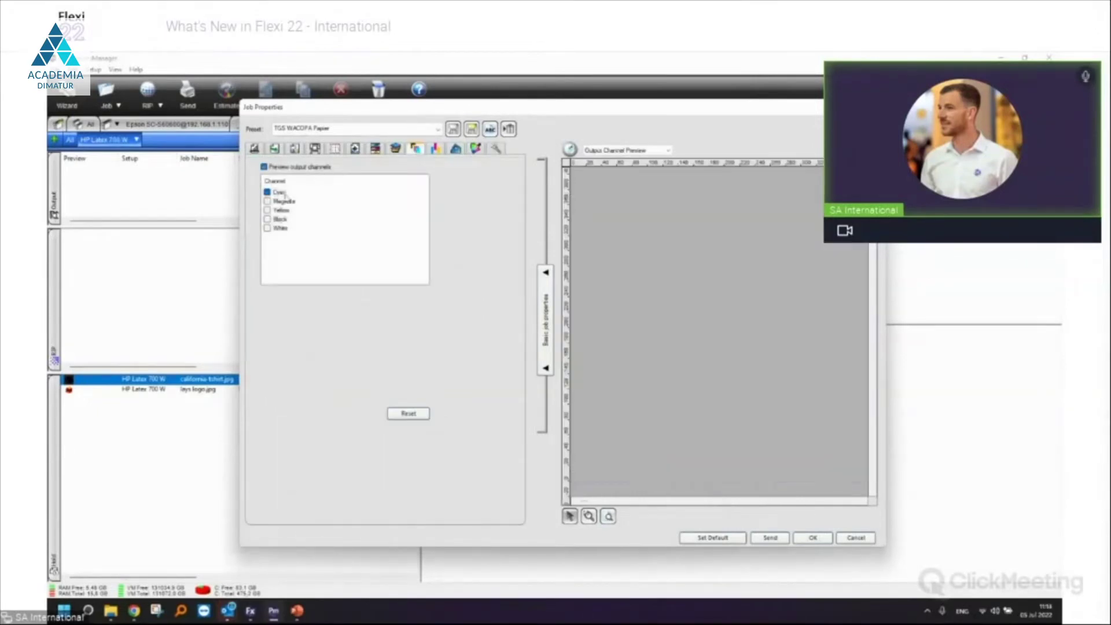
pyautogui.click(277, 228)
pyautogui.click(266, 228)
pyautogui.click(267, 192)
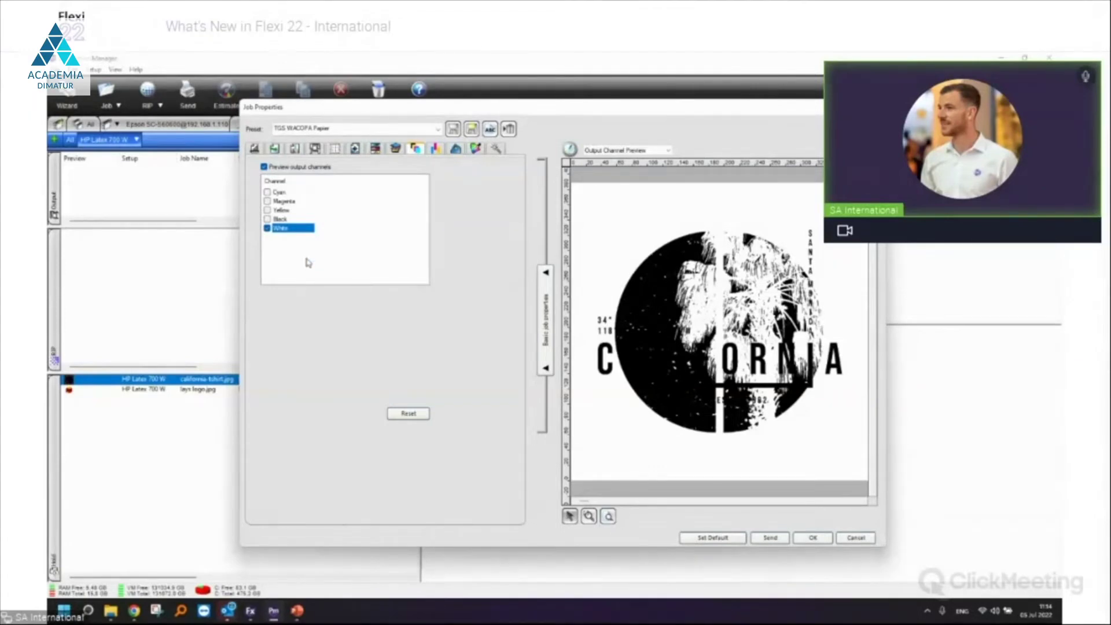
# Change the White channel's white option to Inverted Variable Under and check it in the output channel preview
pyautogui.click(497, 150)
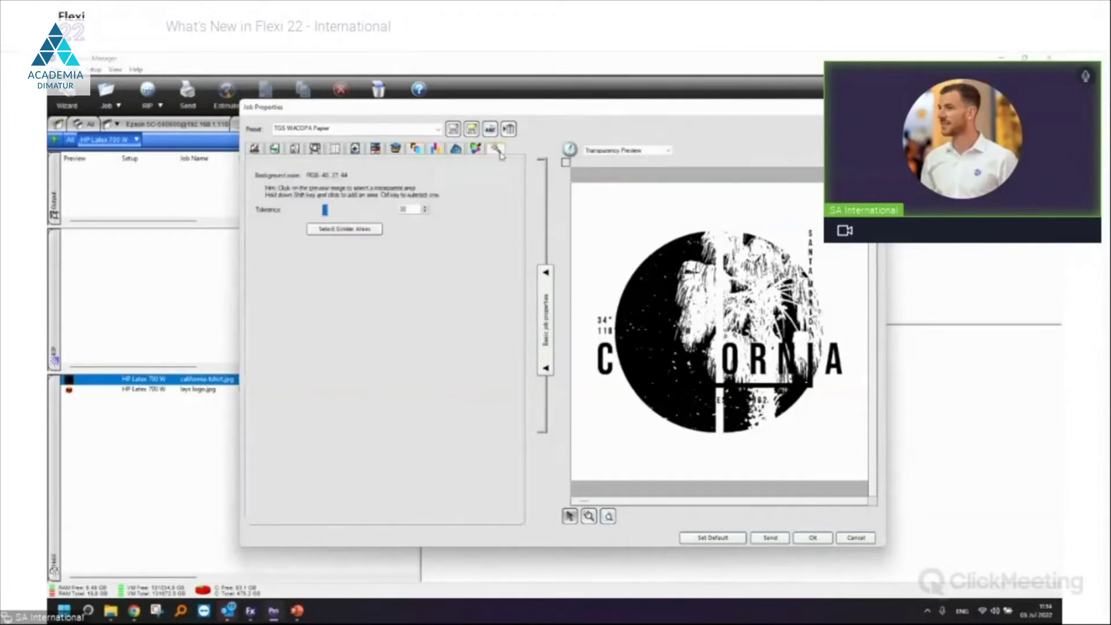
pyautogui.click(359, 461)
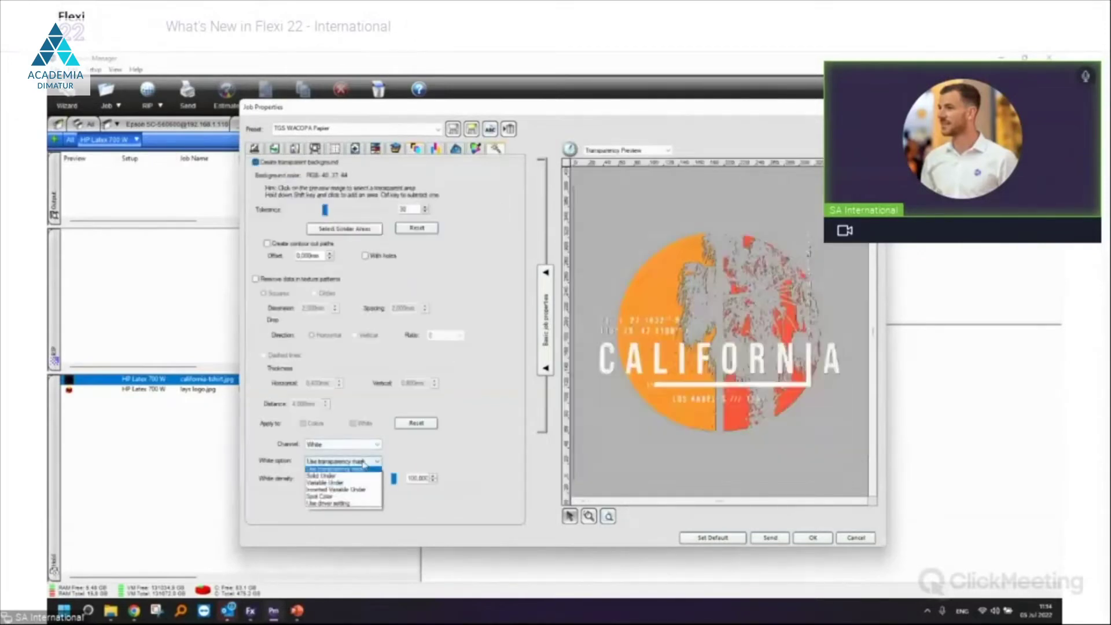
pyautogui.click(351, 493)
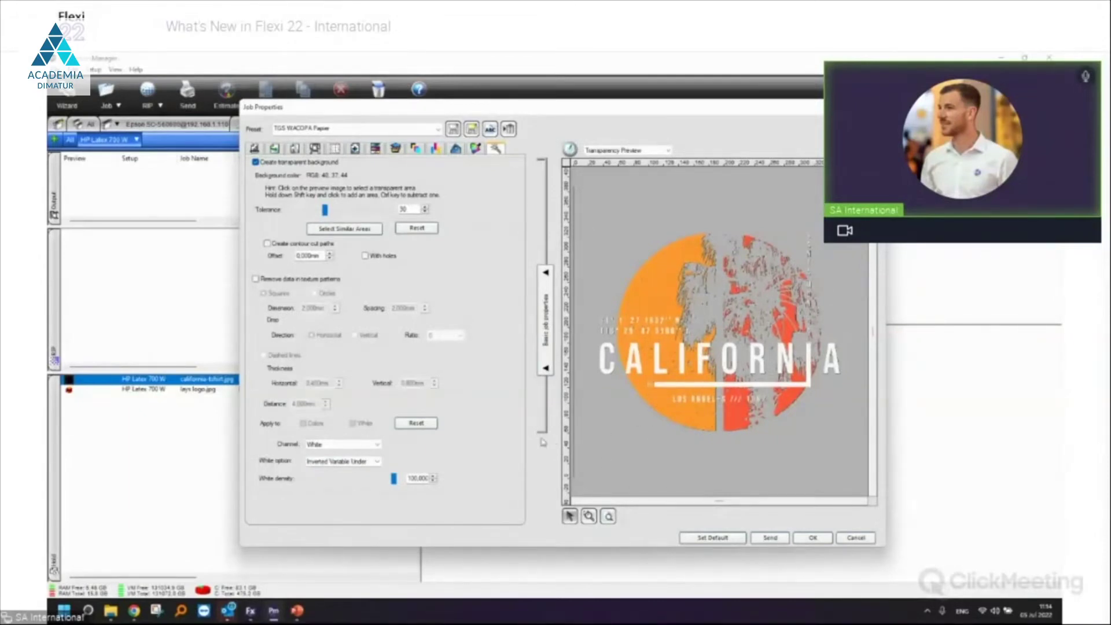
pyautogui.click(416, 149)
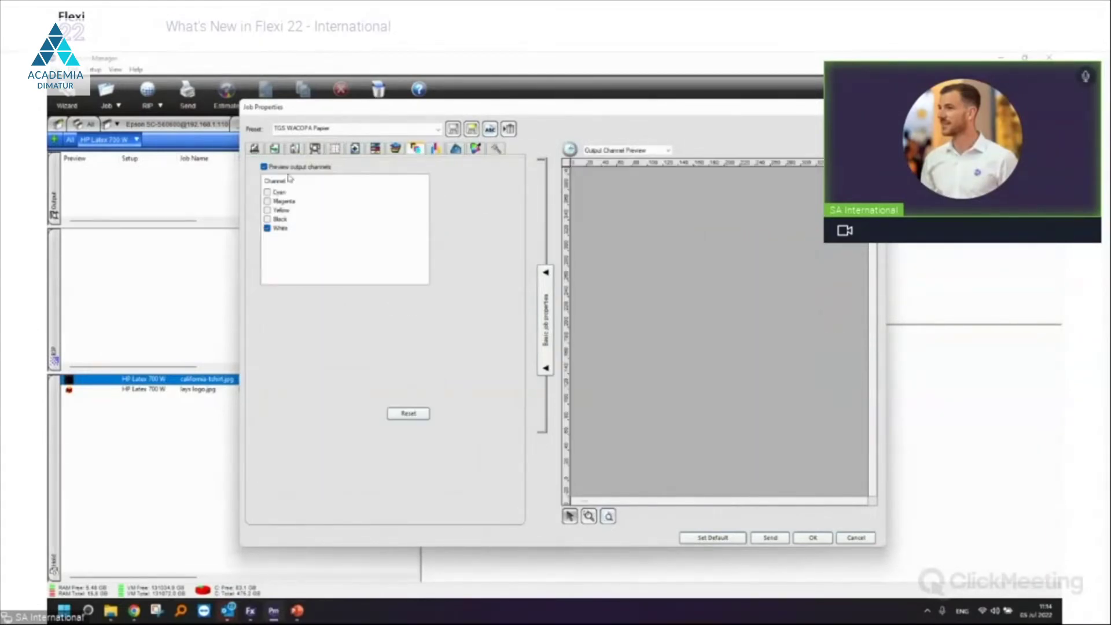
pyautogui.click(273, 168)
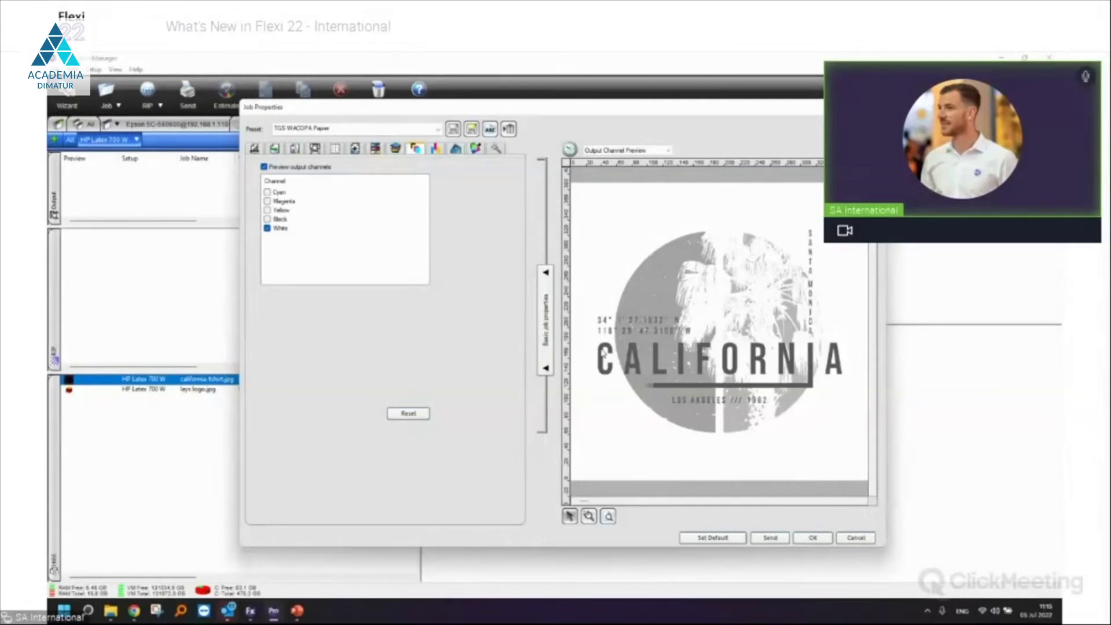
# Turn on removing data in texture patterns for the California artwork and maximize the job properties window
pyautogui.click(496, 149)
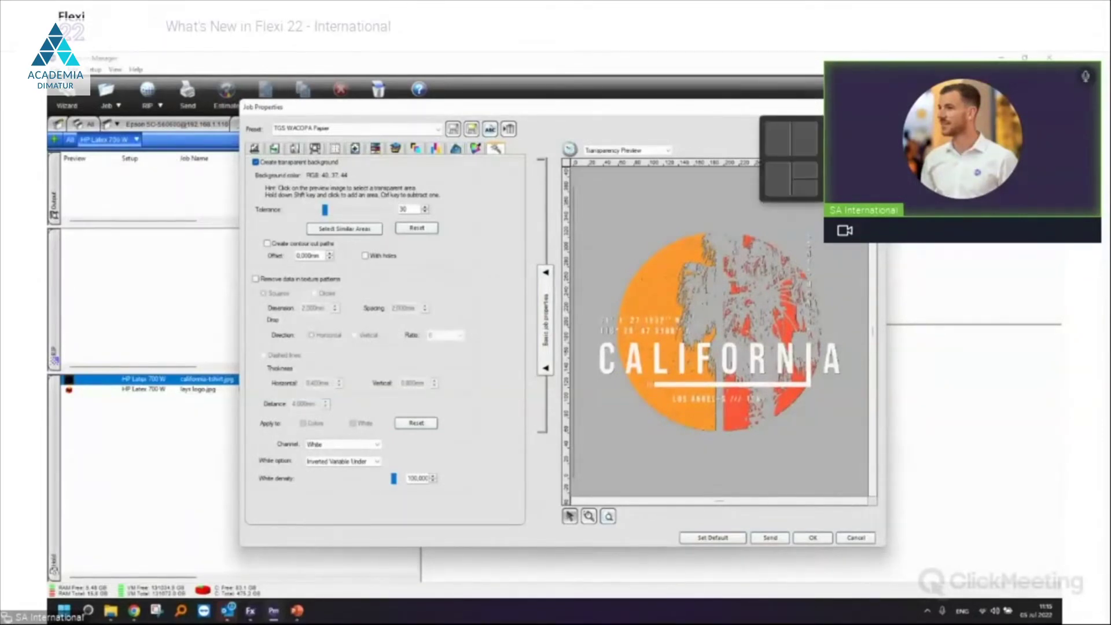
pyautogui.click(312, 280)
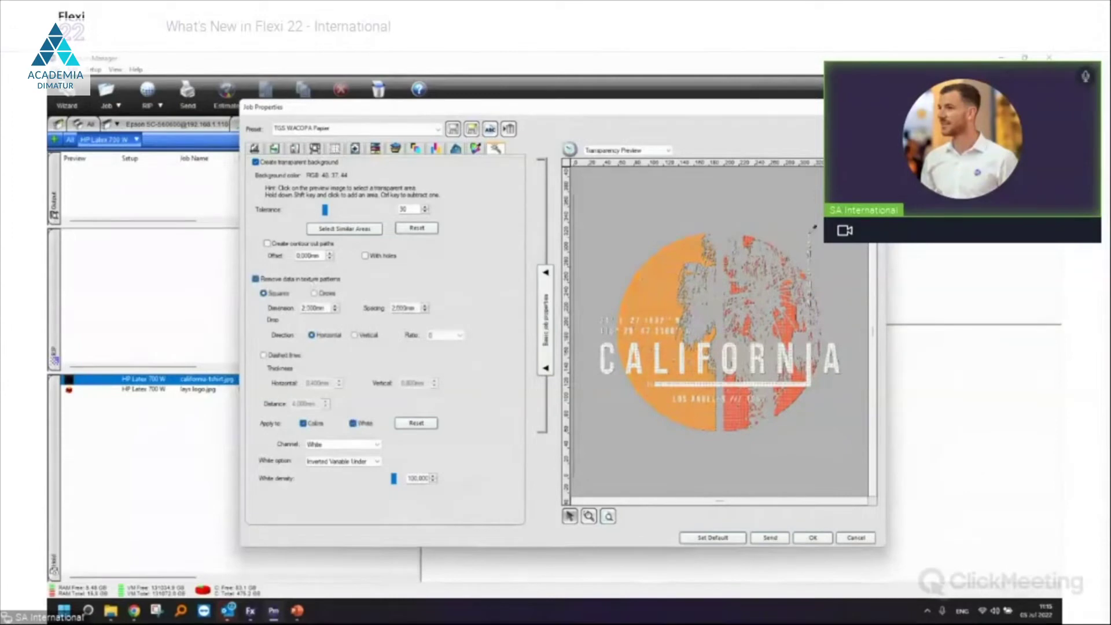
pyautogui.press('super+Up')
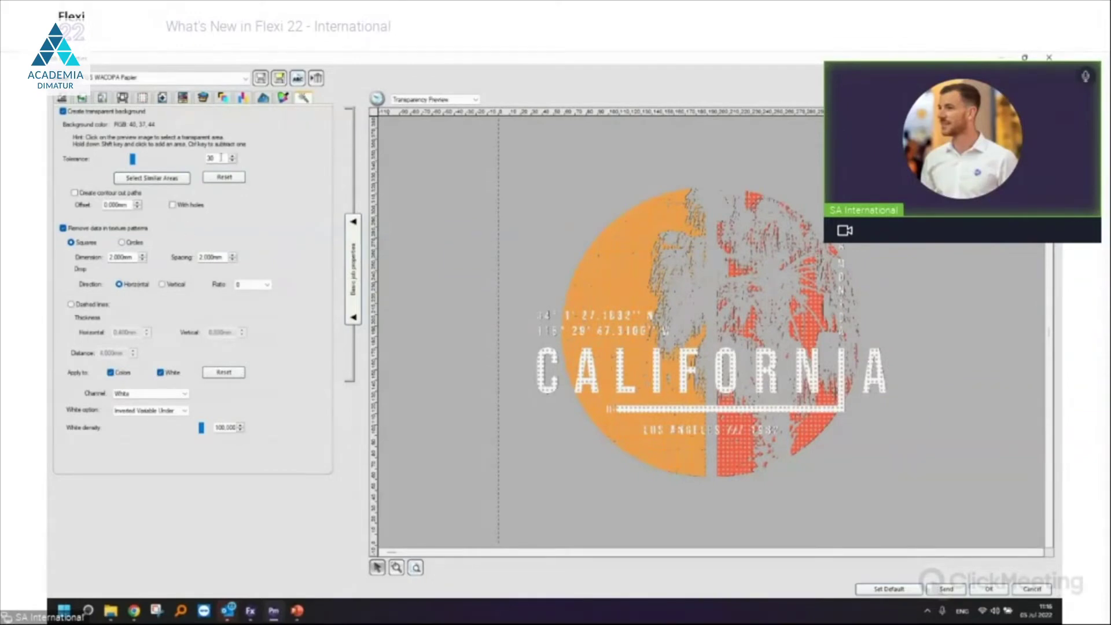
# Preview the White output channel of the California artwork with the texture pattern applied
pyautogui.click(219, 99)
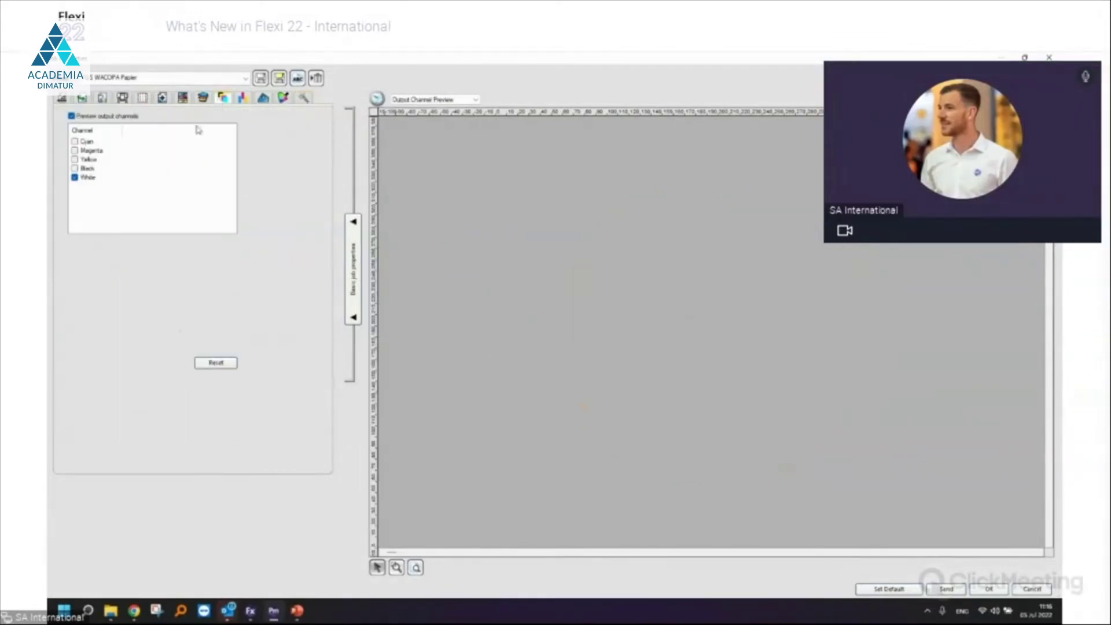
pyautogui.click(71, 116)
pyautogui.click(71, 116)
pyautogui.click(75, 179)
pyautogui.click(75, 178)
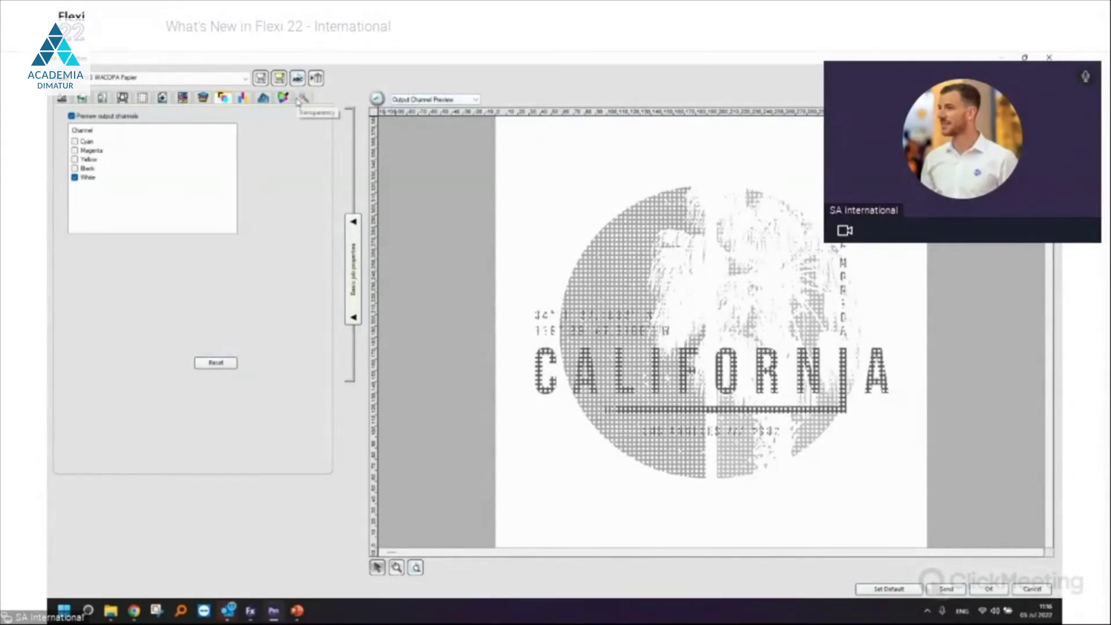
# Check which channels are offered in the transparency settings of the California artwork
pyautogui.click(300, 98)
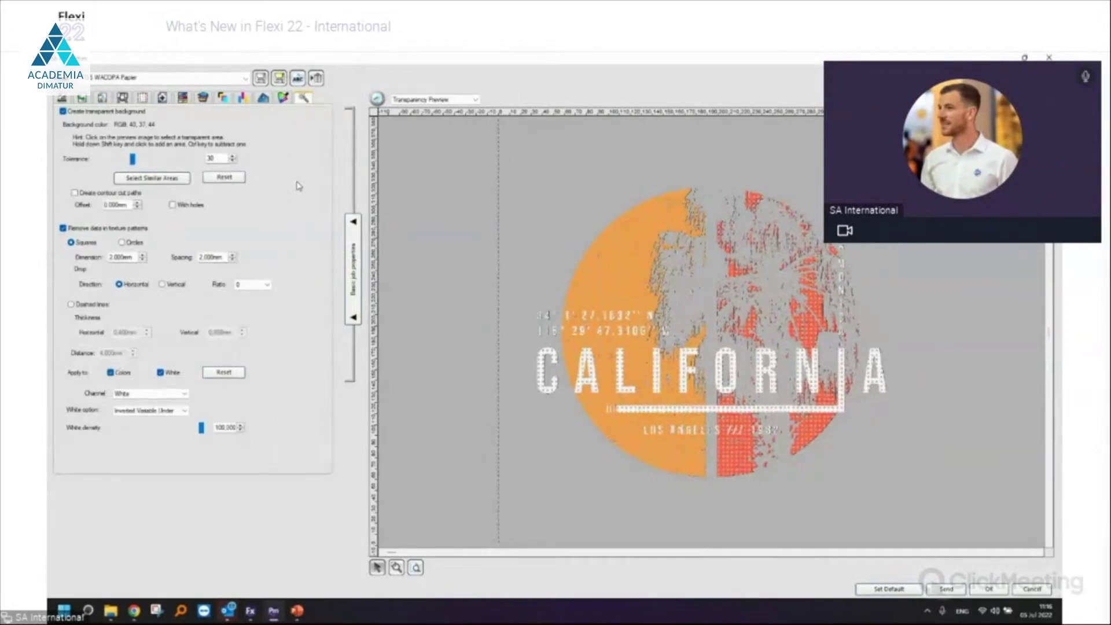
pyautogui.click(172, 396)
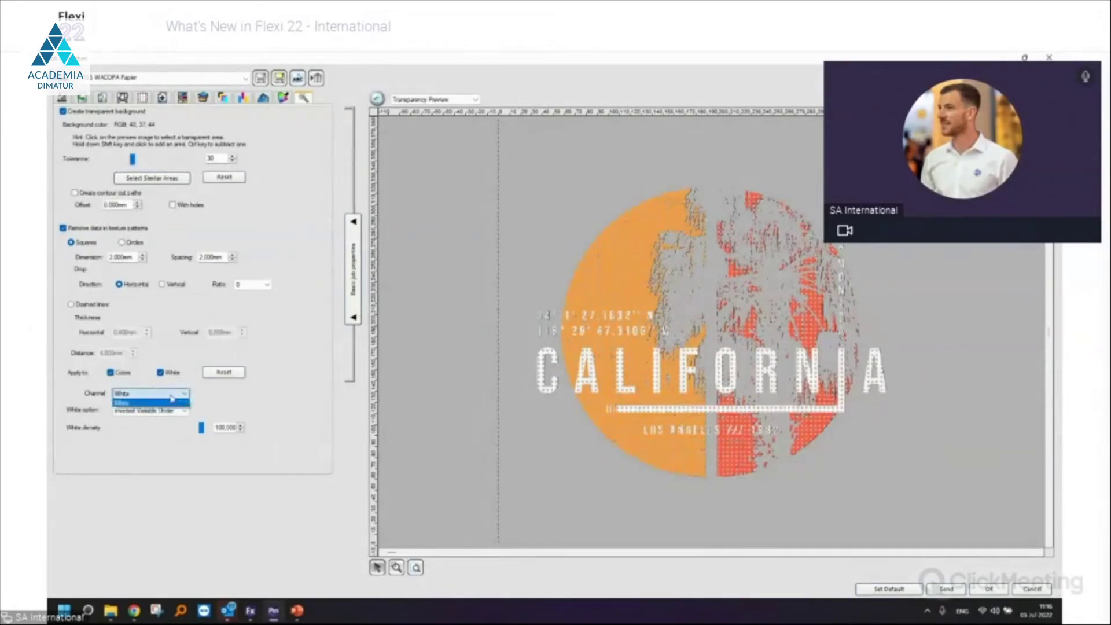
pyautogui.click(171, 396)
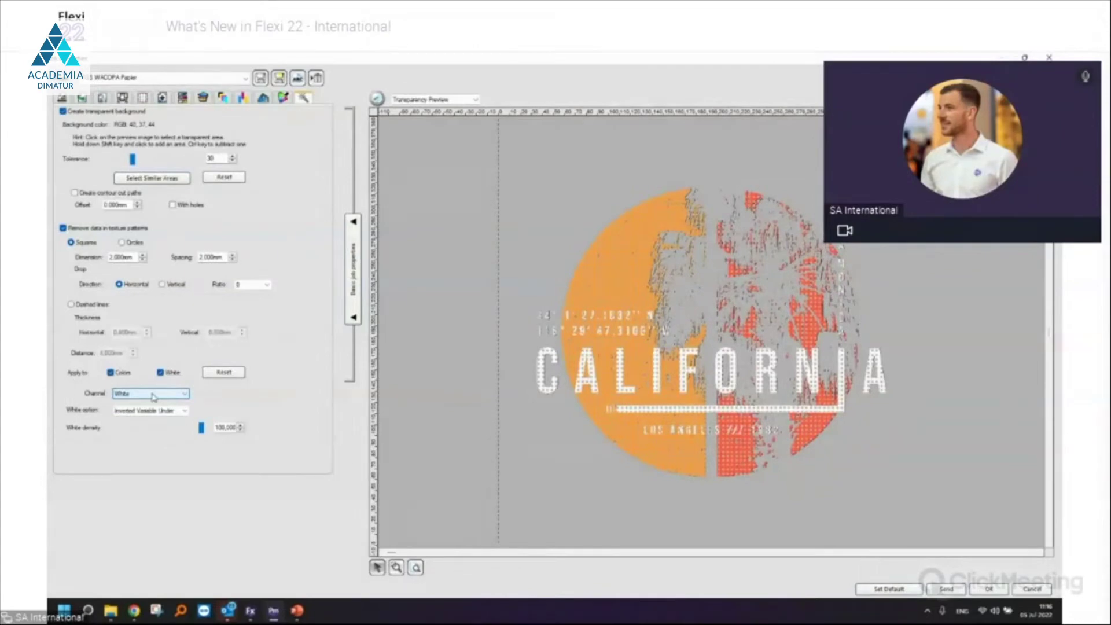
pyautogui.click(153, 396)
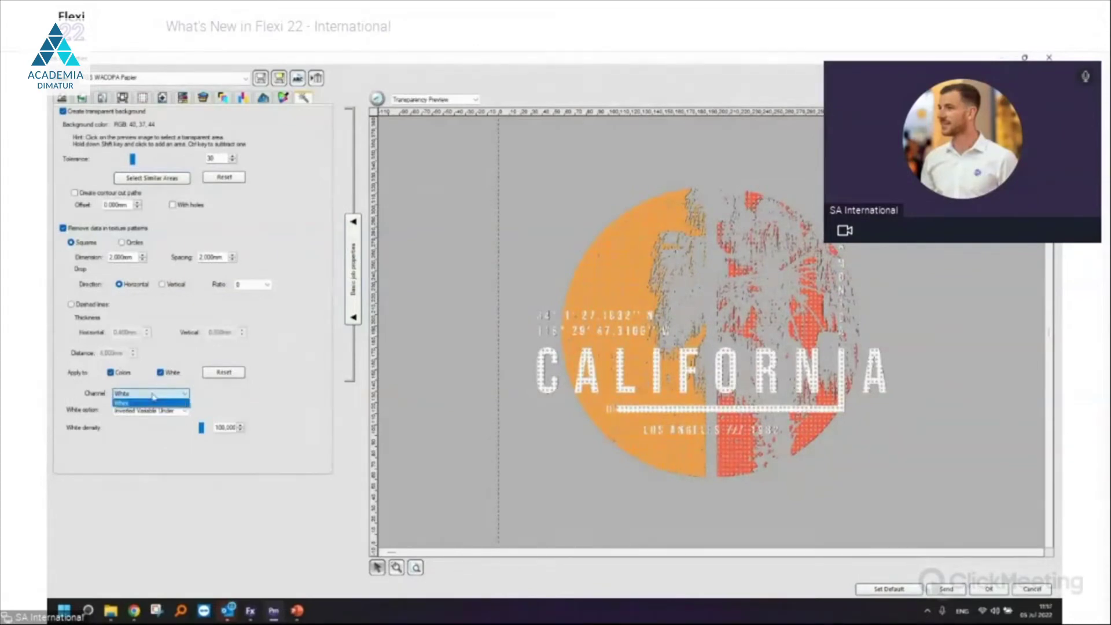
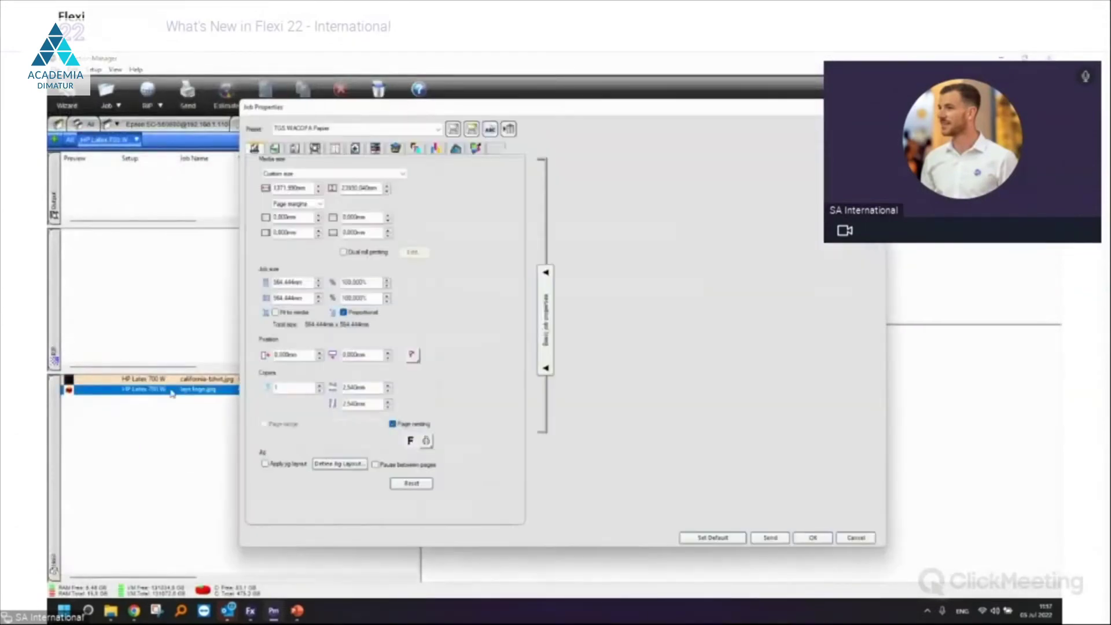
# Create a transparent background for the Lay's logo by picking its white background and raising the tolerance to 30
pyautogui.press('super+Up')
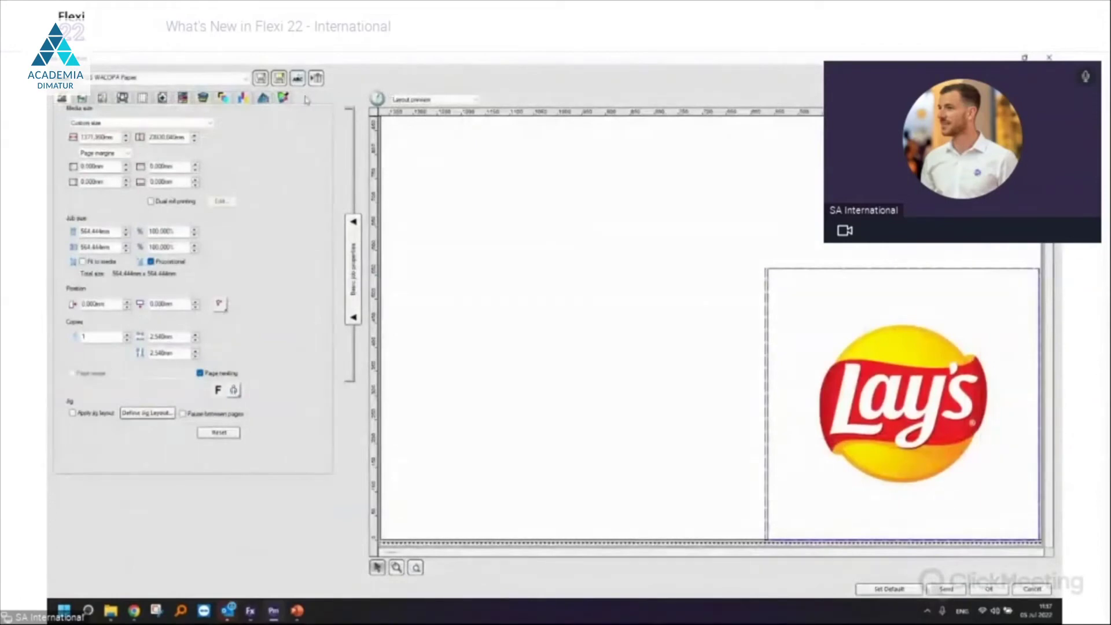
pyautogui.click(302, 100)
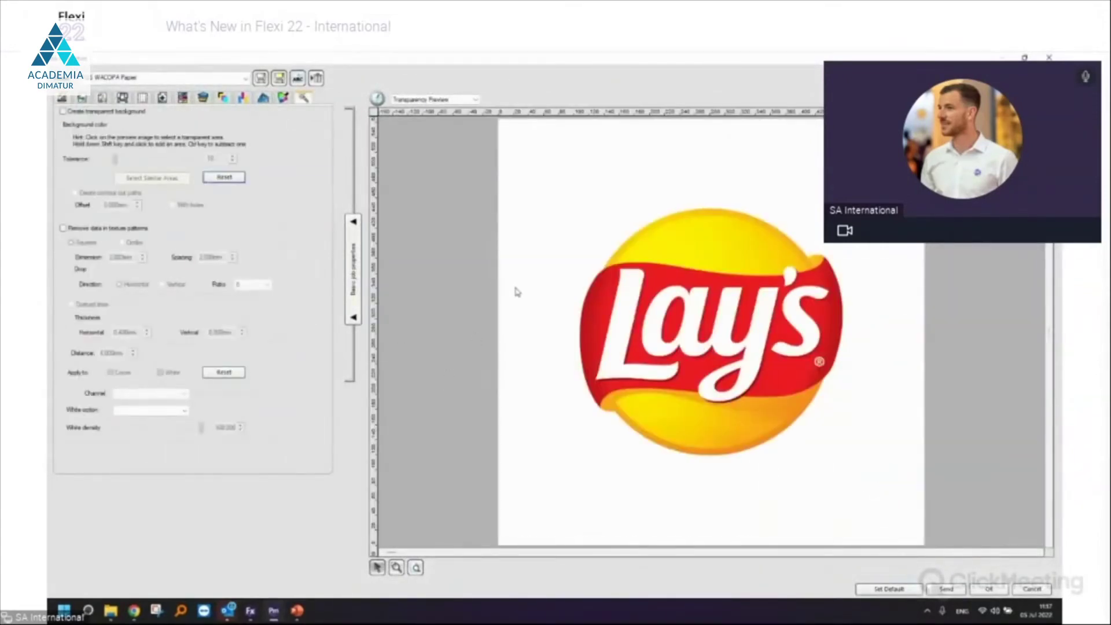
pyautogui.click(62, 111)
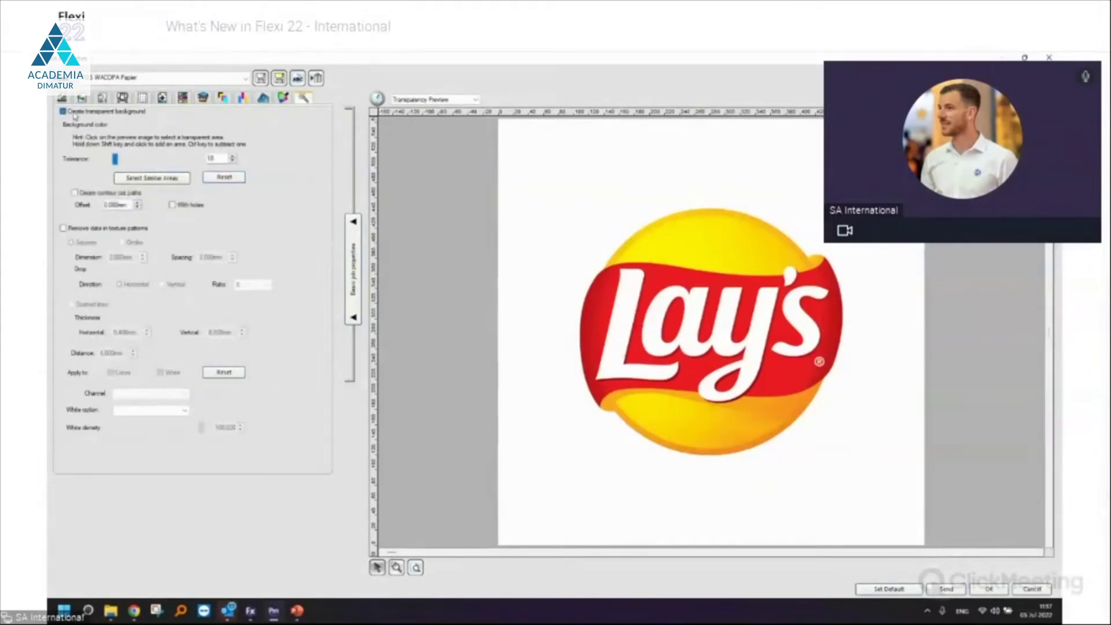
pyautogui.click(596, 200)
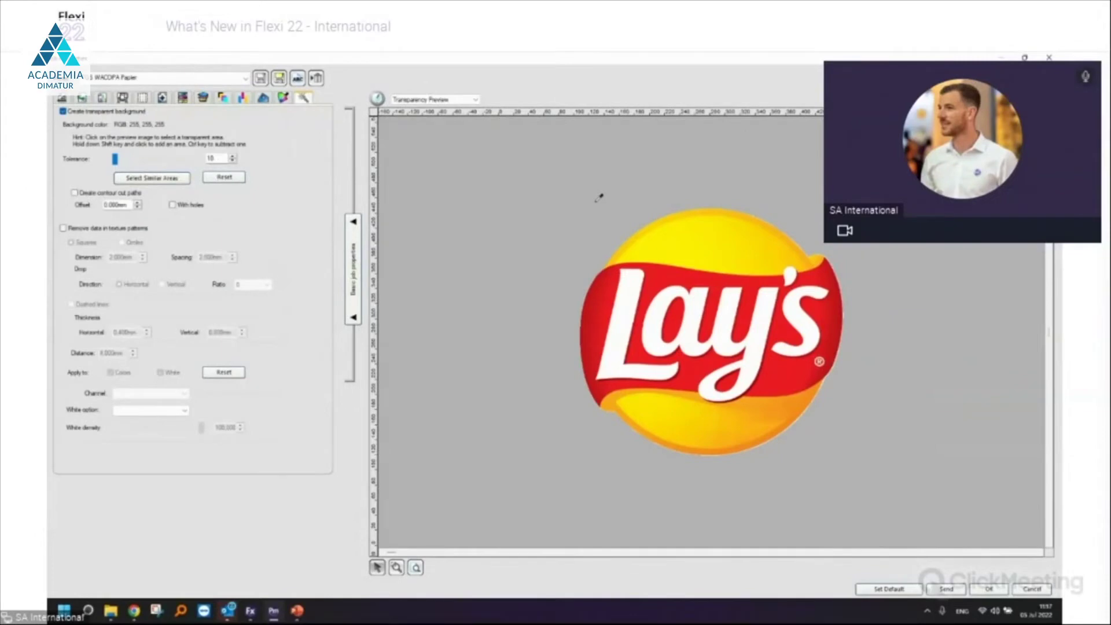
pyautogui.moveTo(115, 159); pyautogui.dragTo(139, 165)
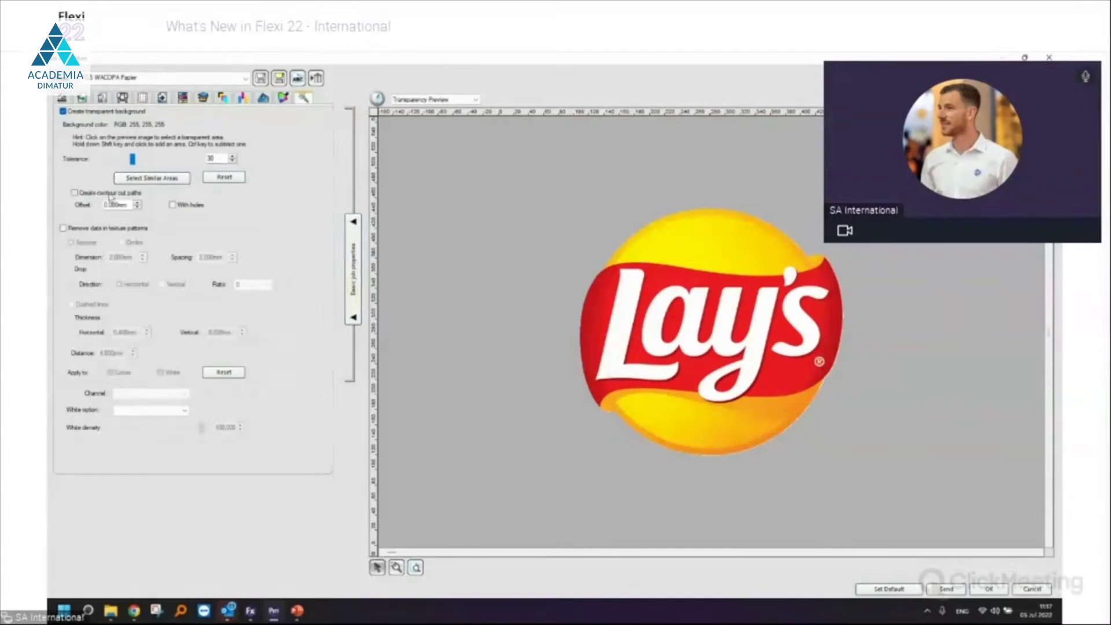
# Create contour cut paths around the Lay's logo with an offset of 2 mm
pyautogui.click(90, 197)
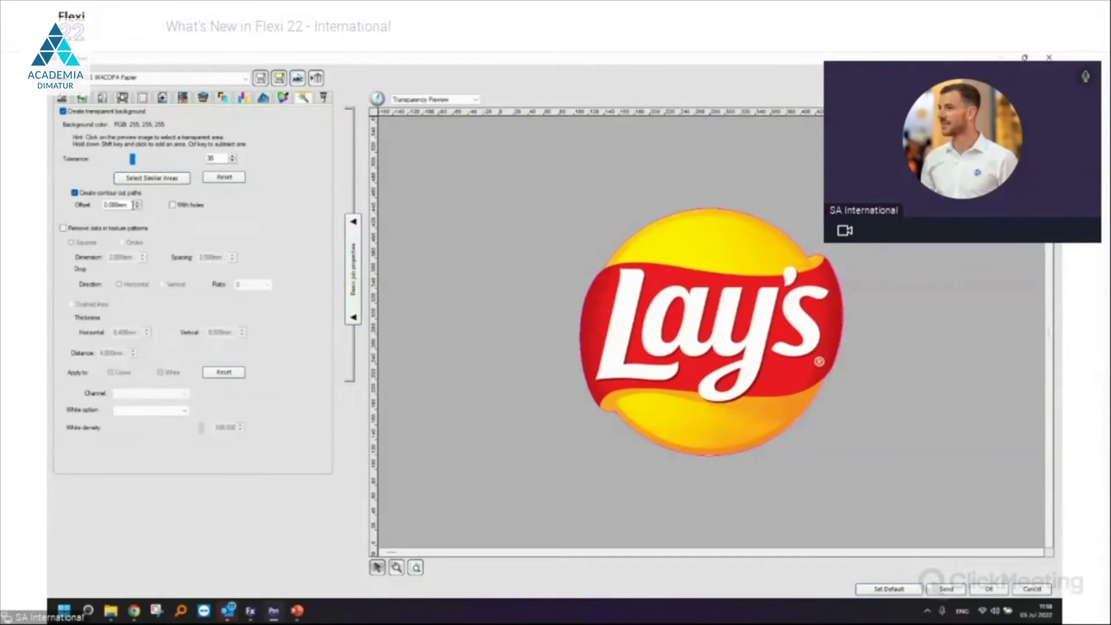
pyautogui.doubleClick(118, 204)
pyautogui.write('2m')
pyautogui.press('Return')
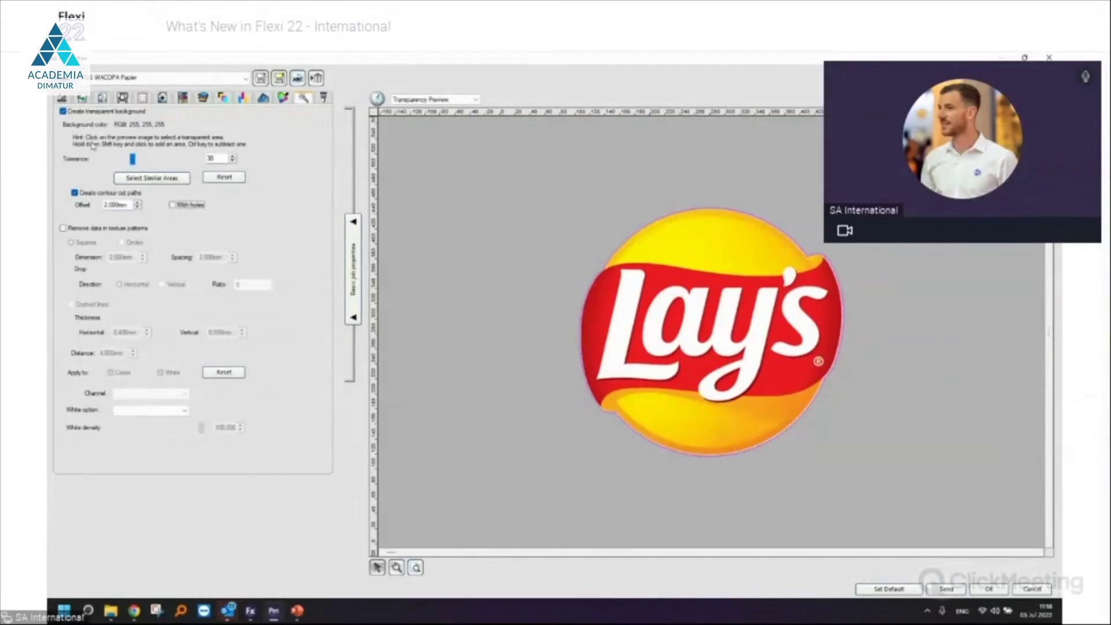
# Increase the contour cut path offset of the Lay's logo to 10 mm
pyautogui.moveTo(128, 203); pyautogui.dragTo(78, 199)
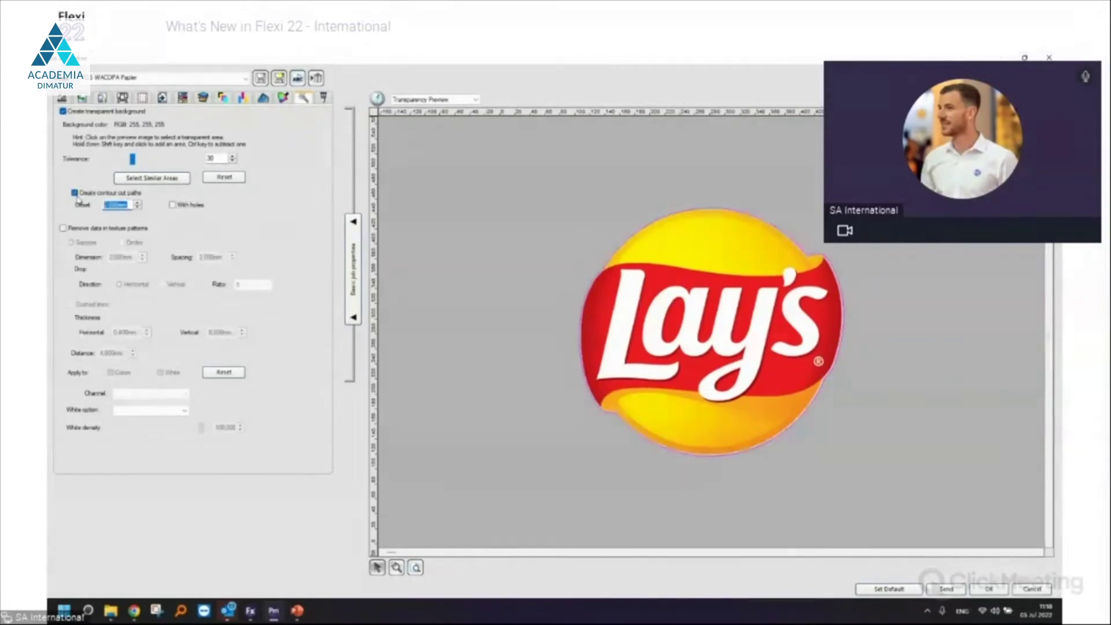
pyautogui.write('10')
pyautogui.press('Tab')
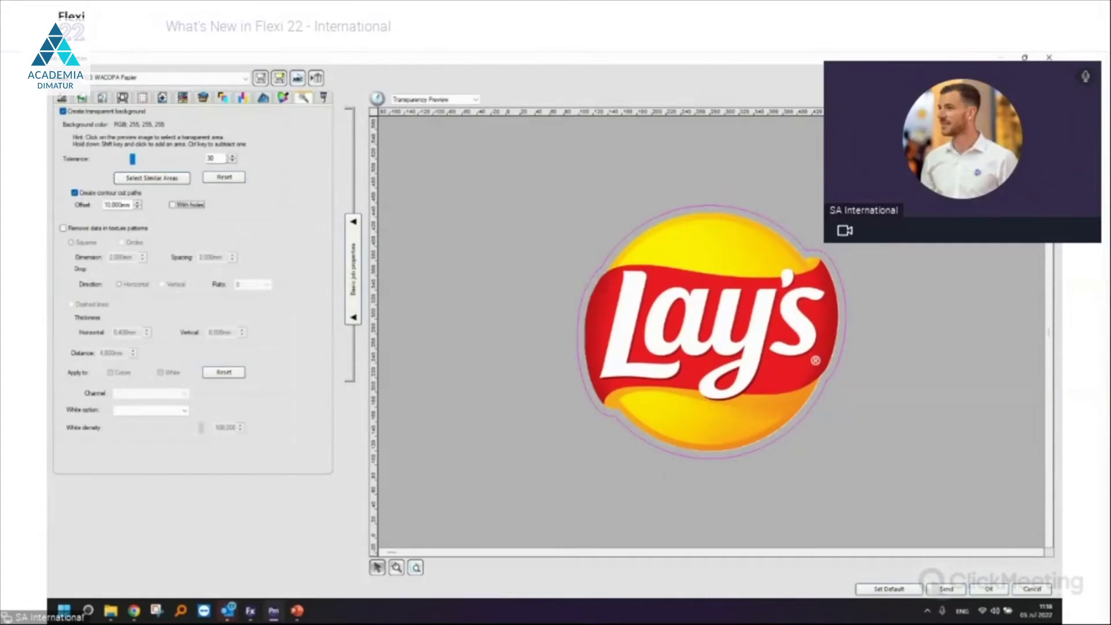
# Make the similar white areas inside the Lay's logo transparent and include holes in the contour cut paths
pyautogui.click(182, 180)
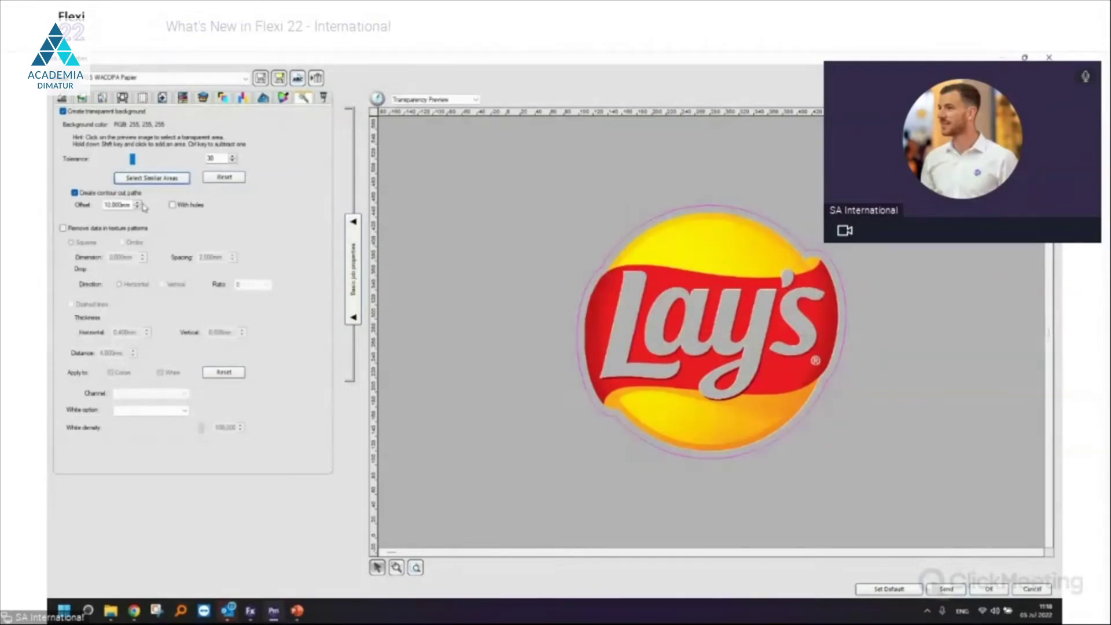
pyautogui.click(191, 206)
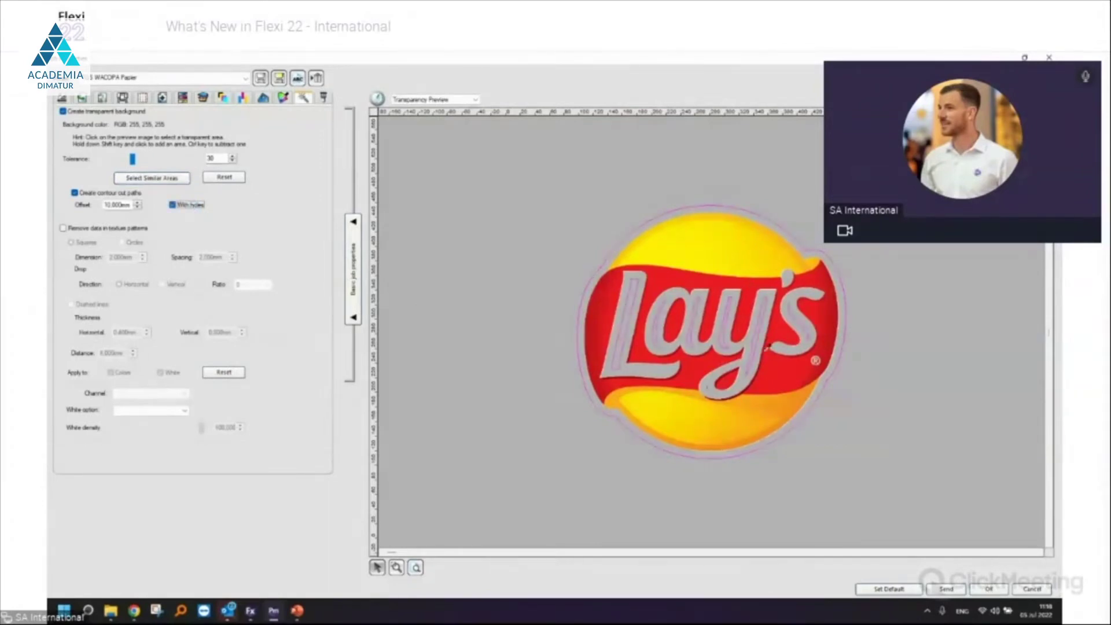
# Exclude the holes from the Lay's logo contour cut paths and check the contour's cutting options and the job's general settings
pyautogui.click(195, 205)
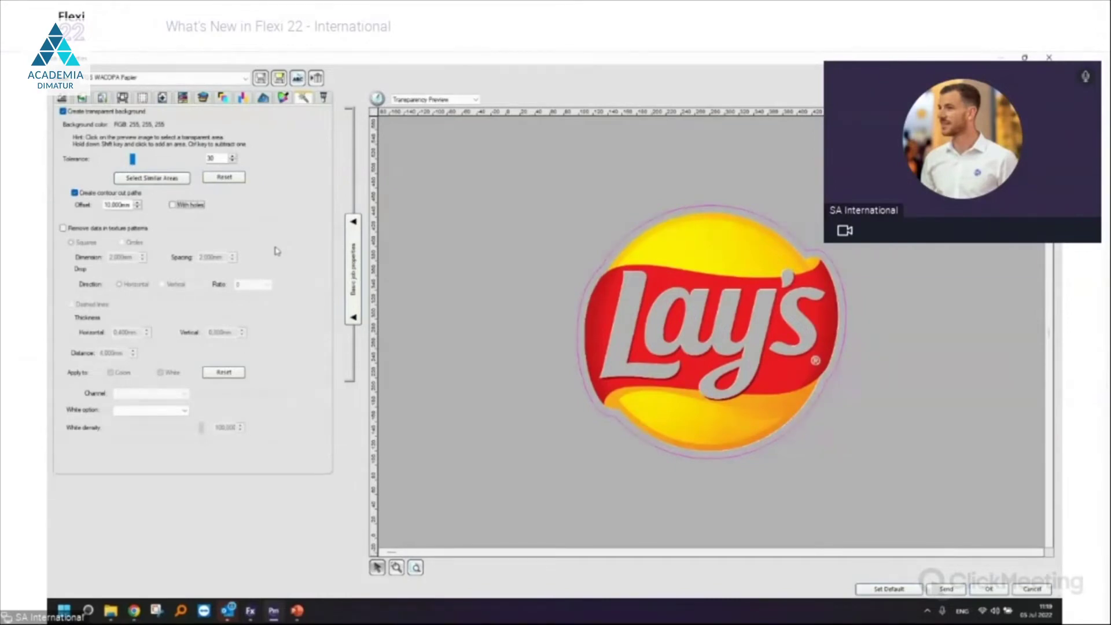
pyautogui.click(323, 99)
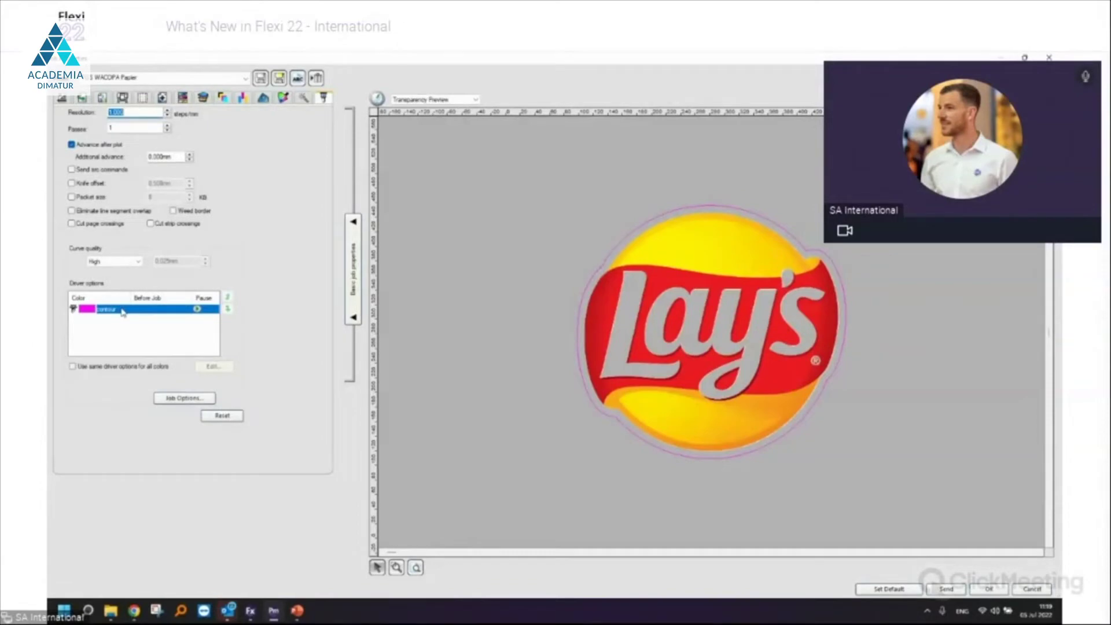
pyautogui.click(84, 100)
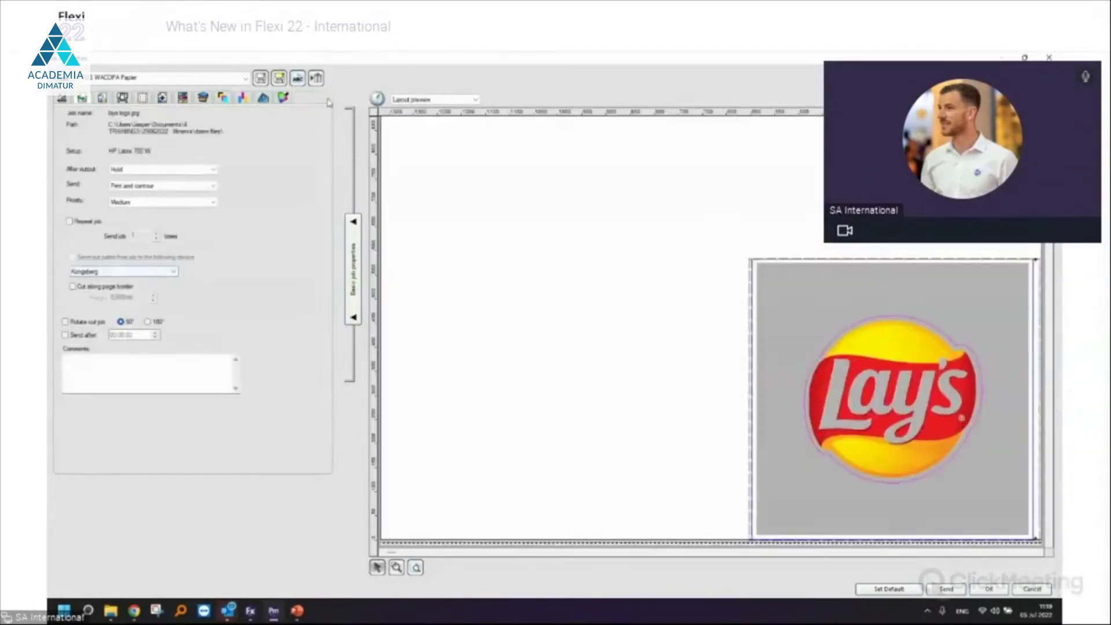
pyautogui.click(324, 98)
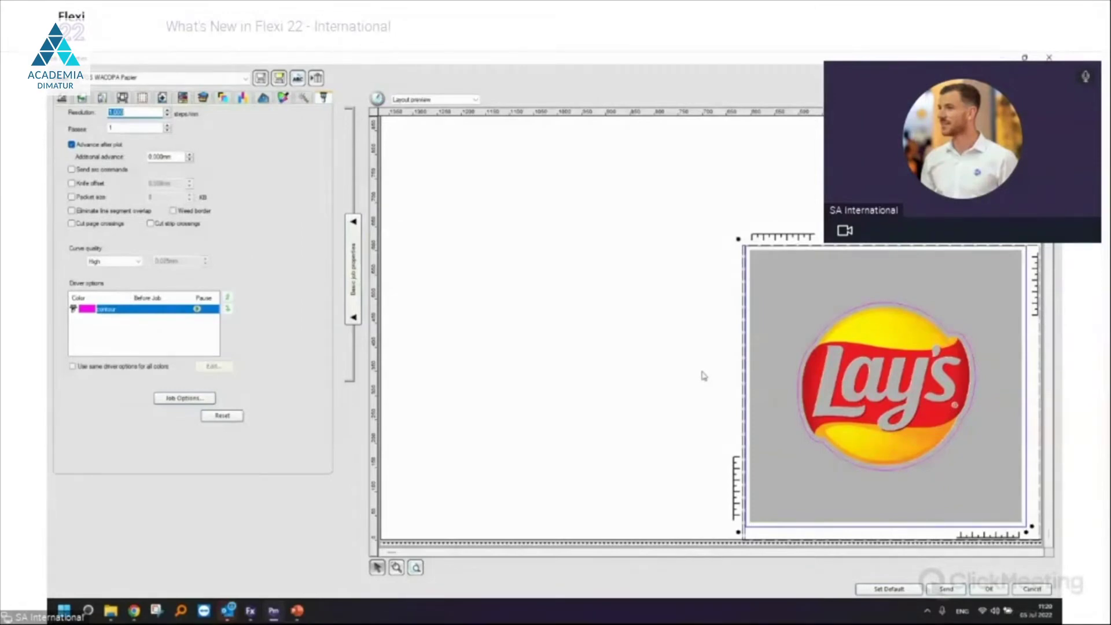
# Set the color mode of the Lay's logo job to CMYKW 8 bits and return to the transparency settings
pyautogui.click(302, 99)
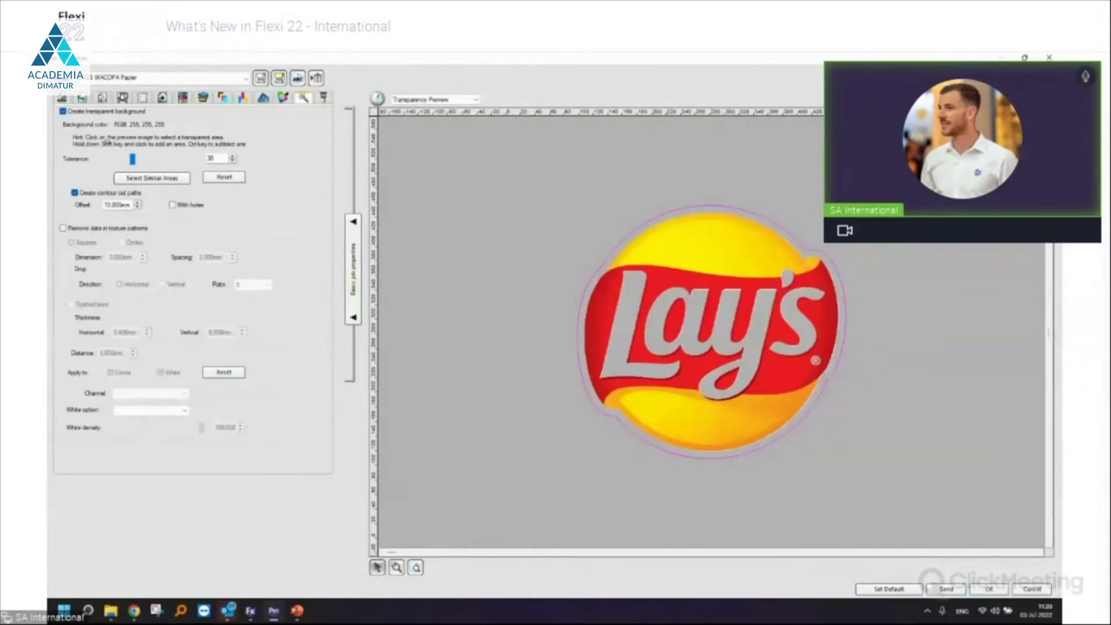
pyautogui.click(103, 98)
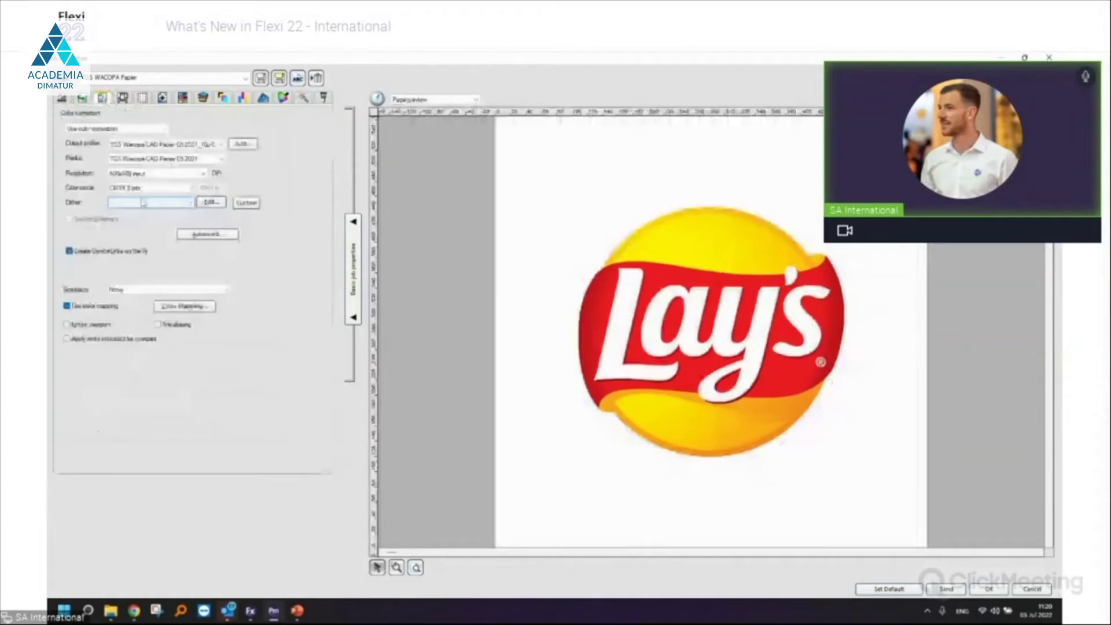
pyautogui.click(169, 188)
pyautogui.click(152, 196)
pyautogui.click(301, 99)
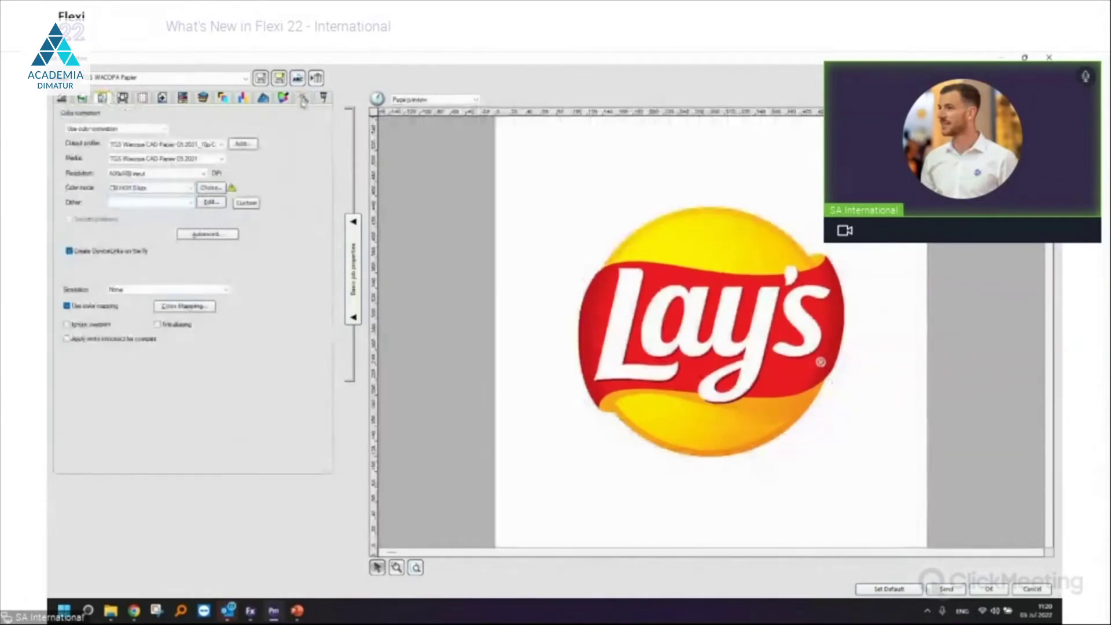
# Set the White channel's option to Use transparency mask and remove data from the logo in a texture pattern of squares
pyautogui.click(151, 410)
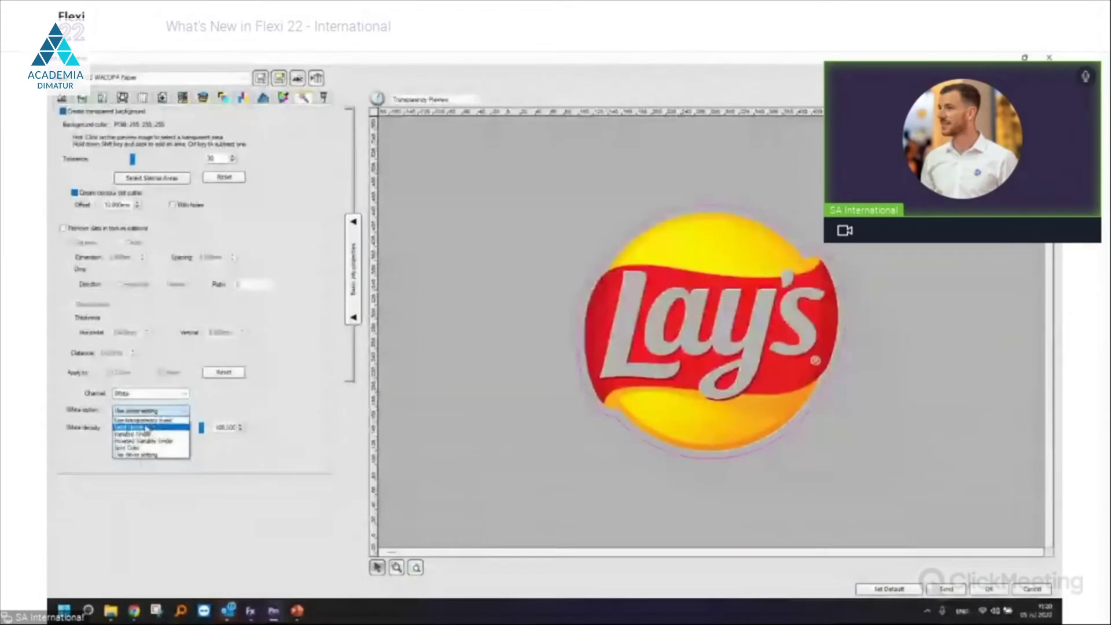
pyautogui.click(146, 428)
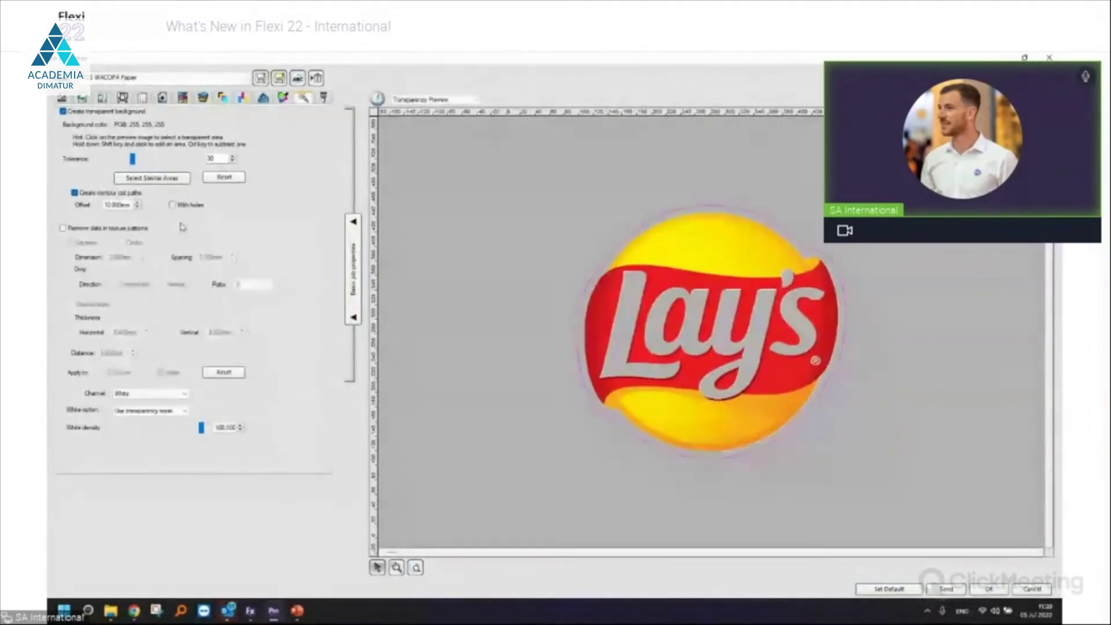
pyautogui.click(92, 228)
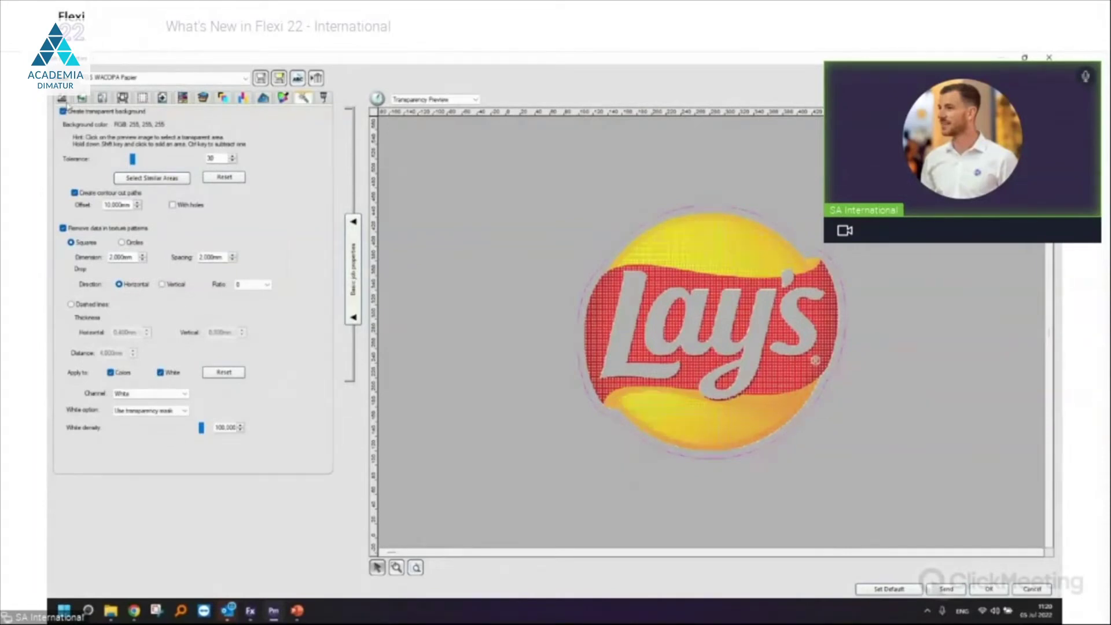
# Try to crop the empty area around the Lay's logo by pulling the tiling panel's edges close to it
pyautogui.click(62, 97)
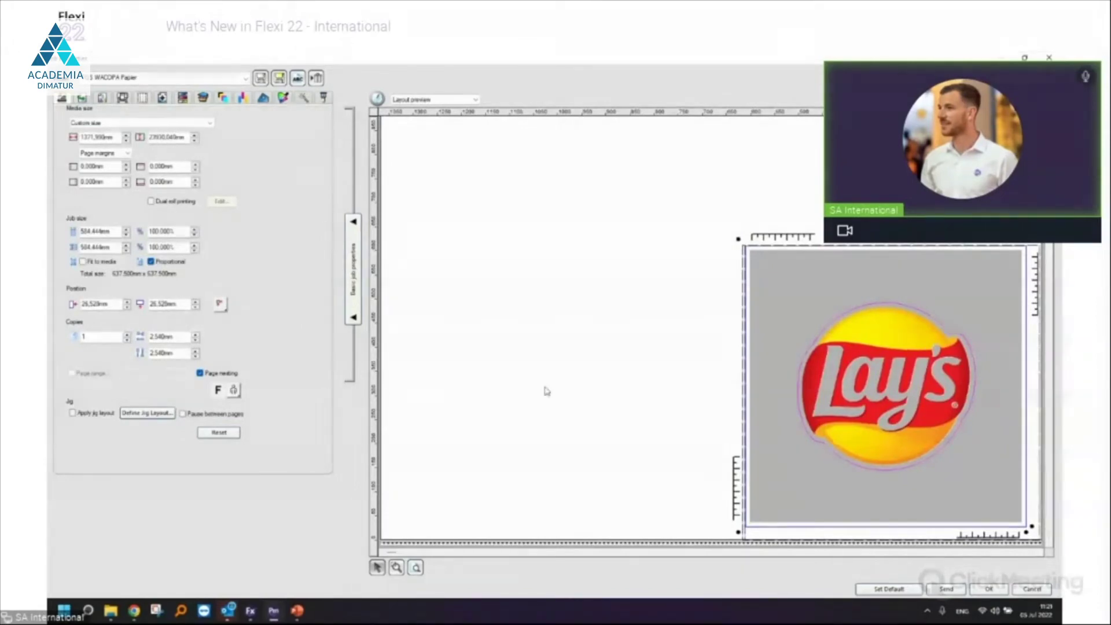
pyautogui.click(149, 101)
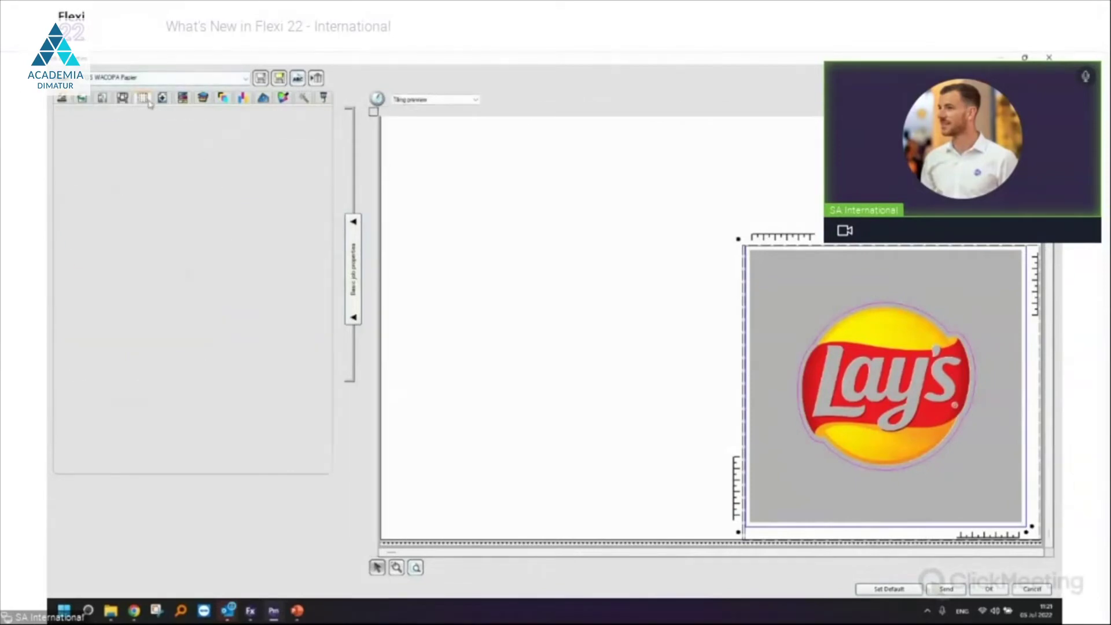
pyautogui.moveTo(552, 137); pyautogui.dragTo(556, 219)
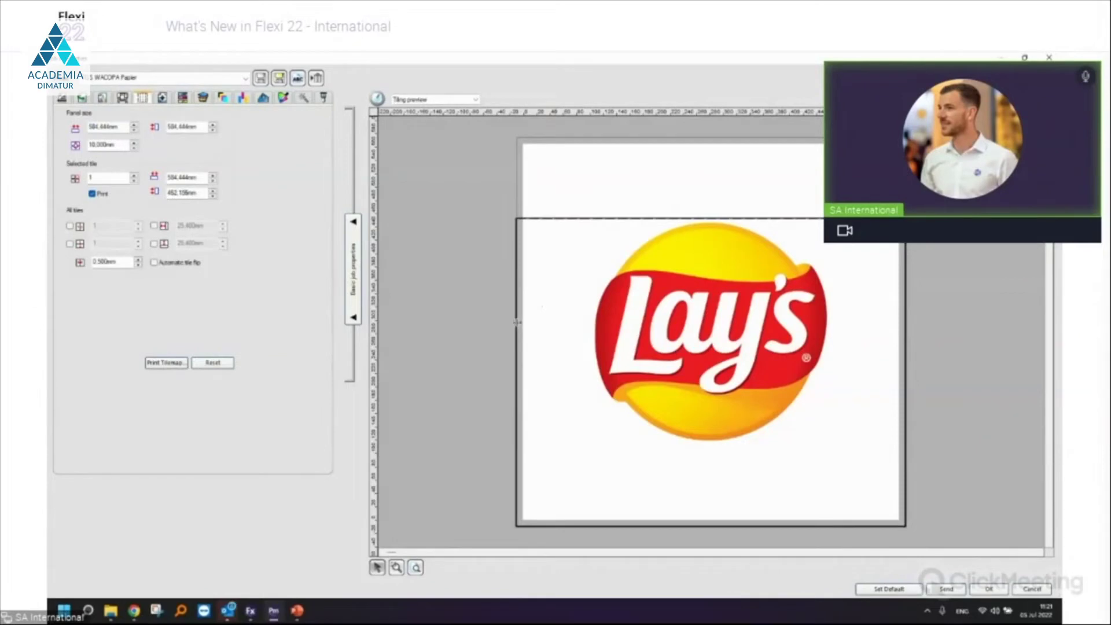
pyautogui.moveTo(517, 323); pyautogui.dragTo(585, 324)
pyautogui.moveTo(904, 533); pyautogui.dragTo(837, 447)
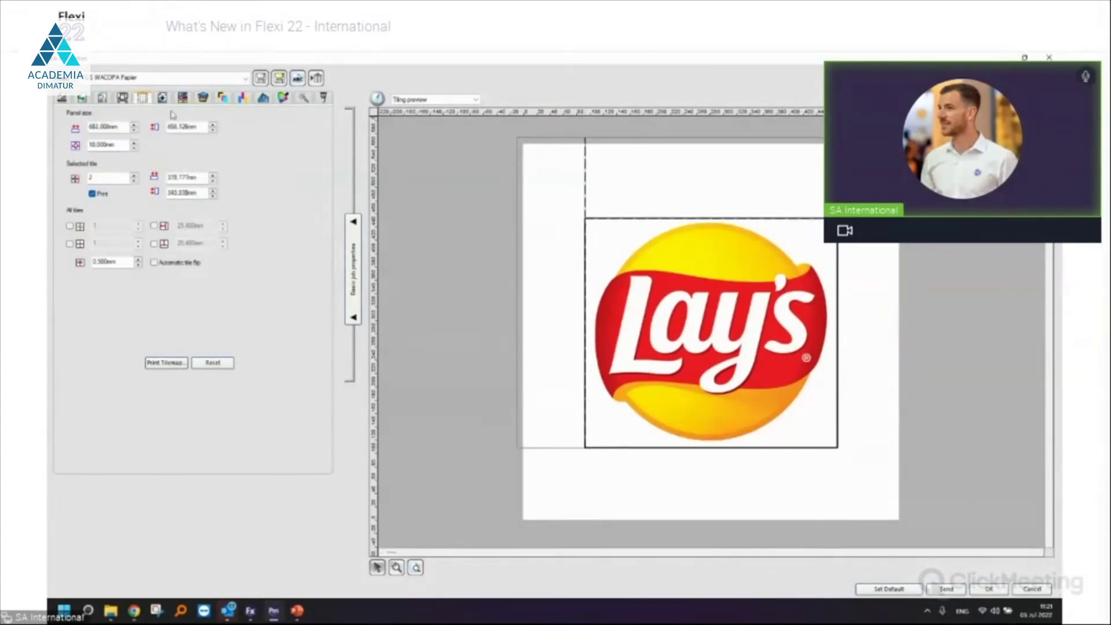
# Check the tiled logo in the transparency and layout previews and turn off page nesting
pyautogui.click(303, 98)
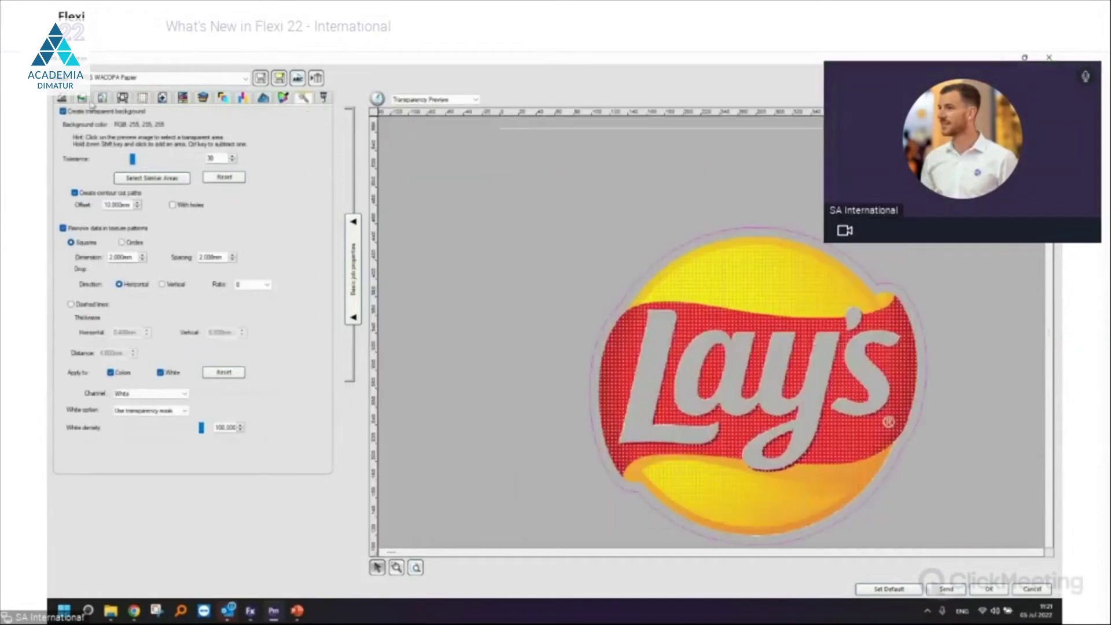
pyautogui.click(62, 99)
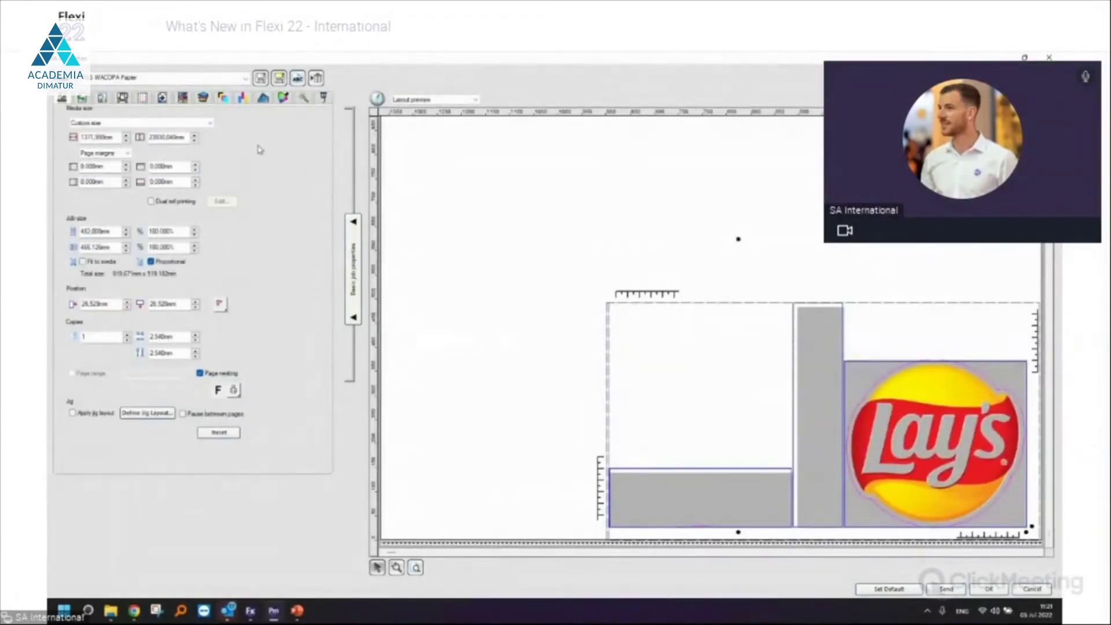
pyautogui.click(201, 373)
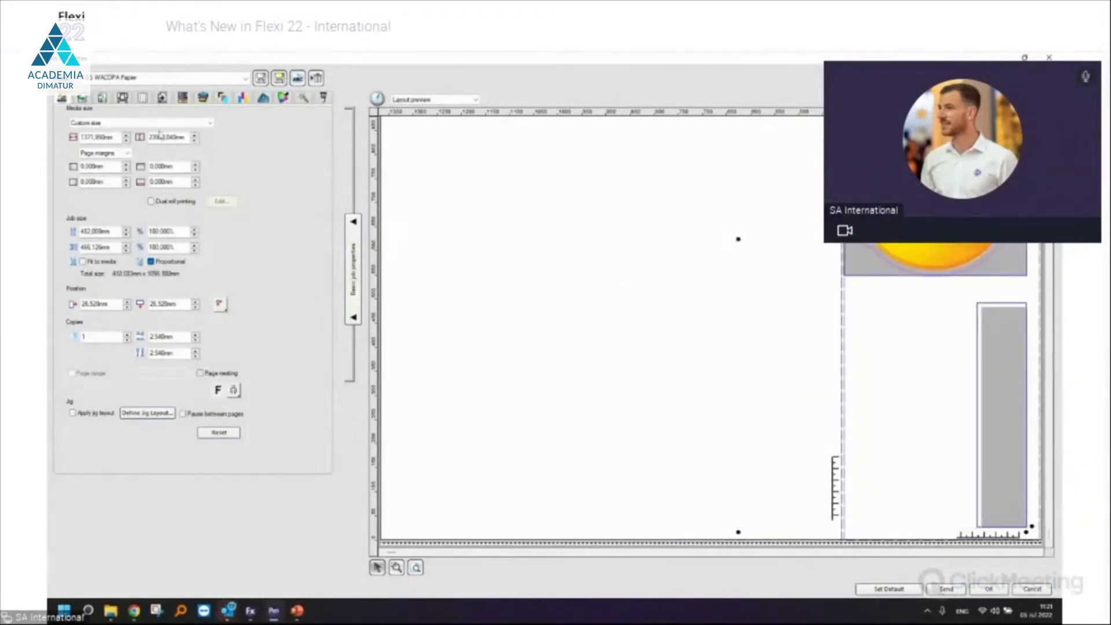
# Reset the tiling of the Lay's logo job
pyautogui.click(81, 99)
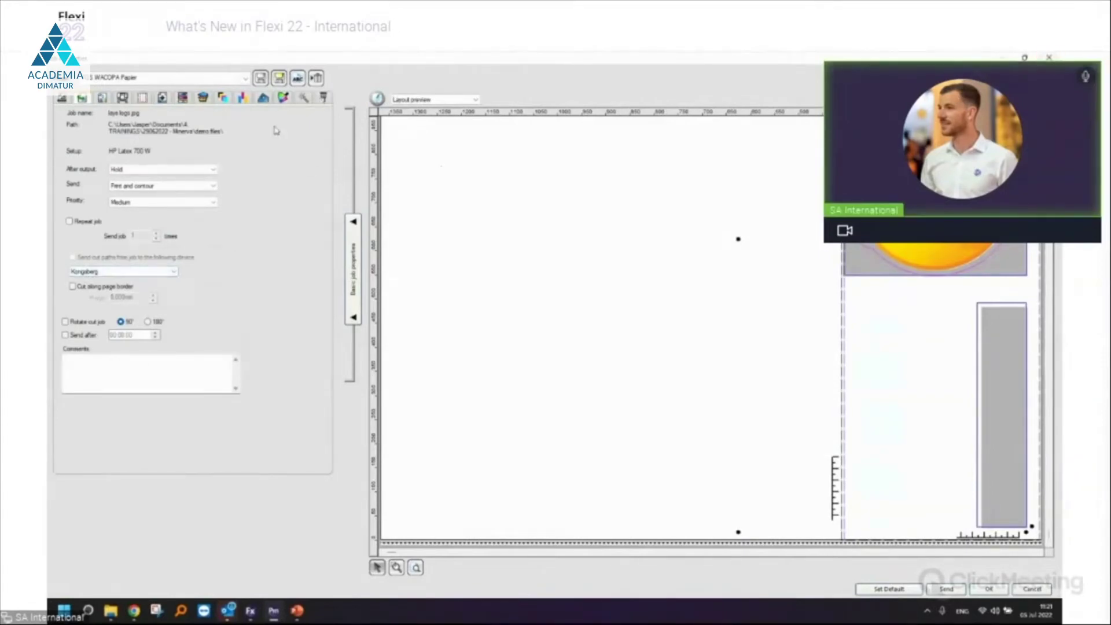
pyautogui.click(143, 100)
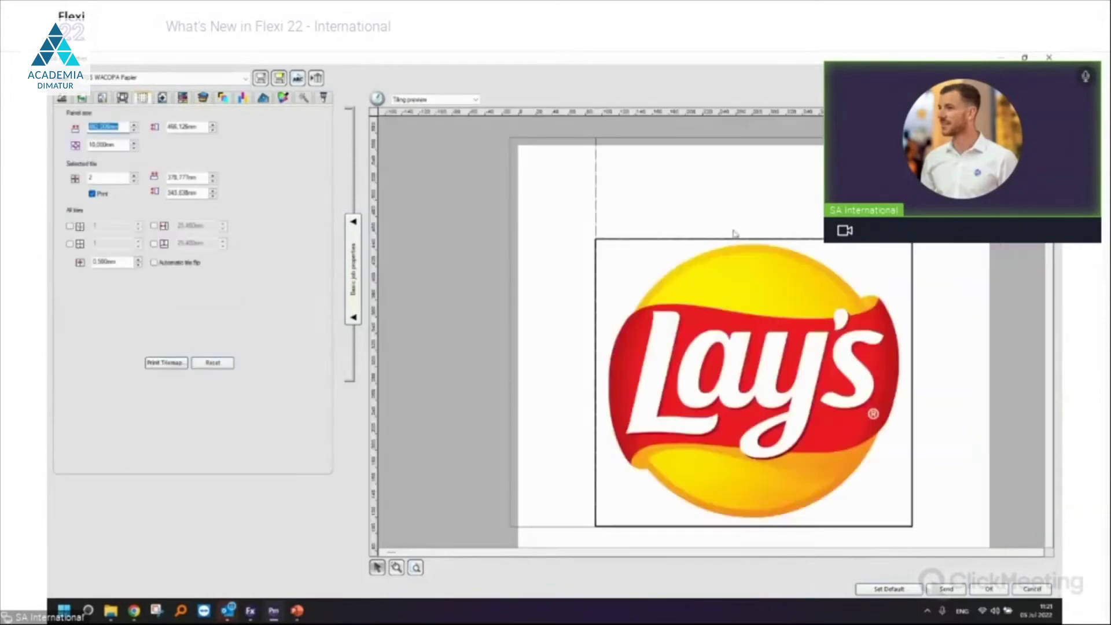
pyautogui.click(212, 363)
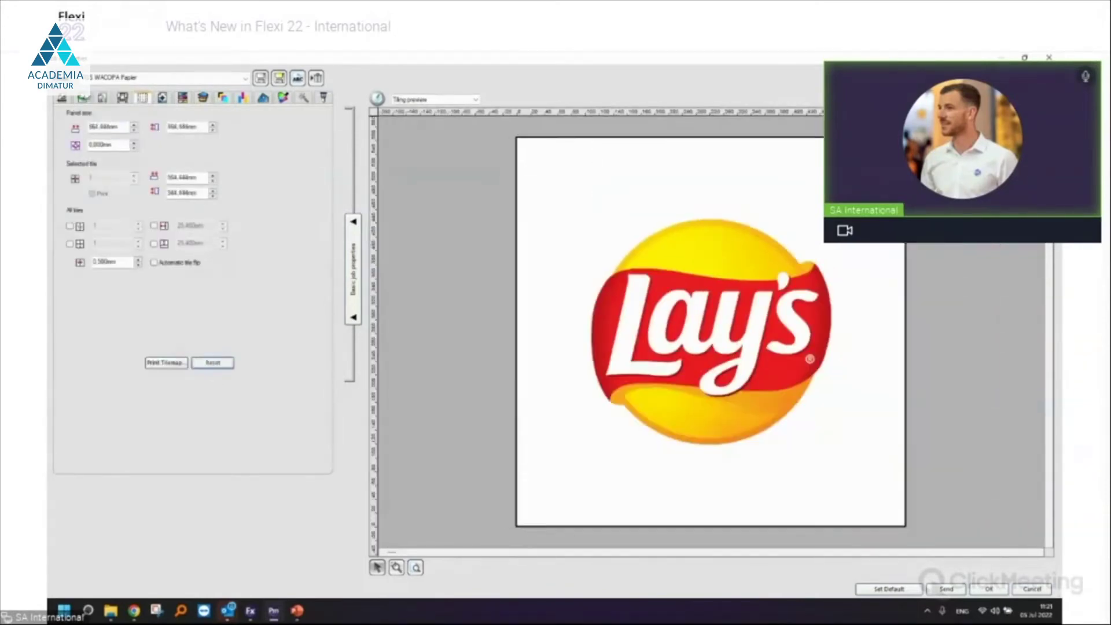
# Check the job layout and cutting options, and turn off removing data in texture patterns for the logo
pyautogui.click(61, 98)
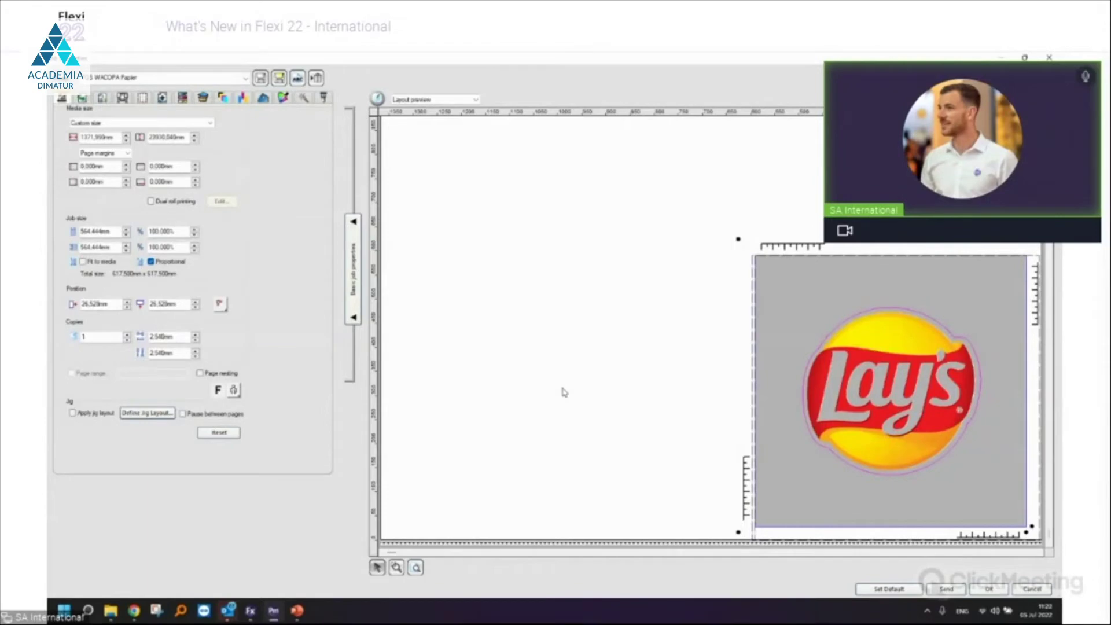
pyautogui.click(324, 98)
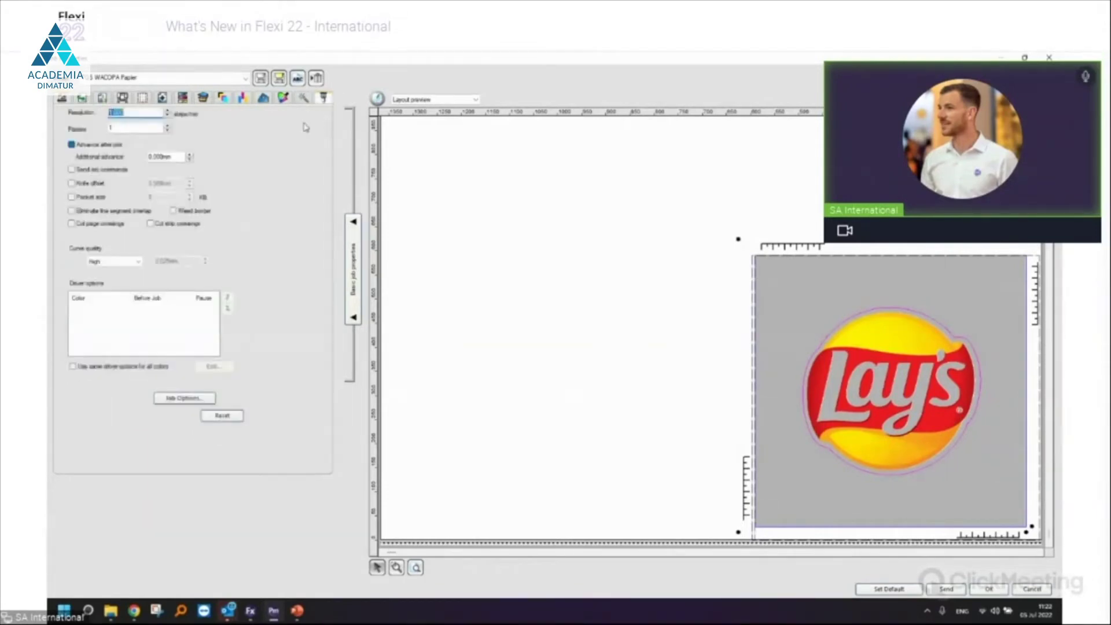
pyautogui.click(304, 96)
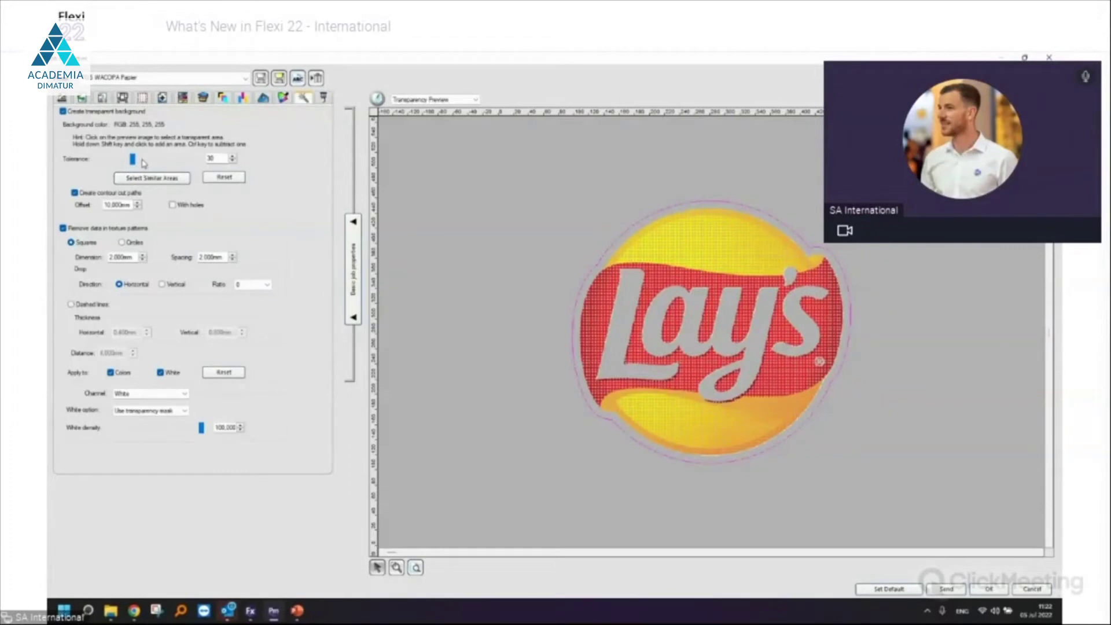
pyautogui.press('space')
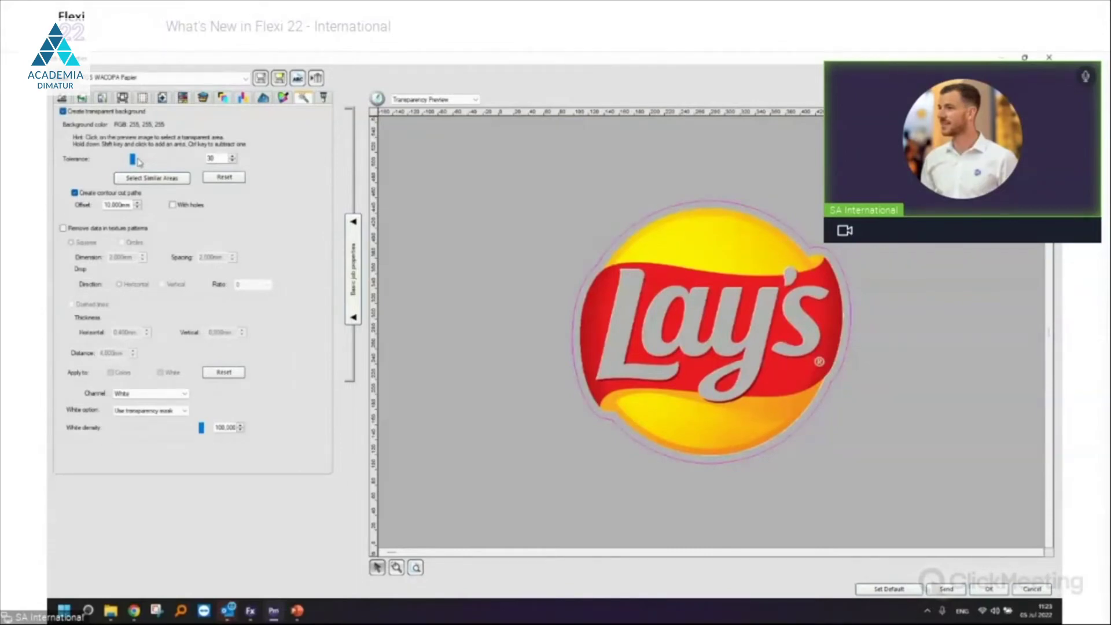
# Crop the Lay's logo job to a panel about 393 by 350 mm closely around the logo and check the layout
pyautogui.click(142, 97)
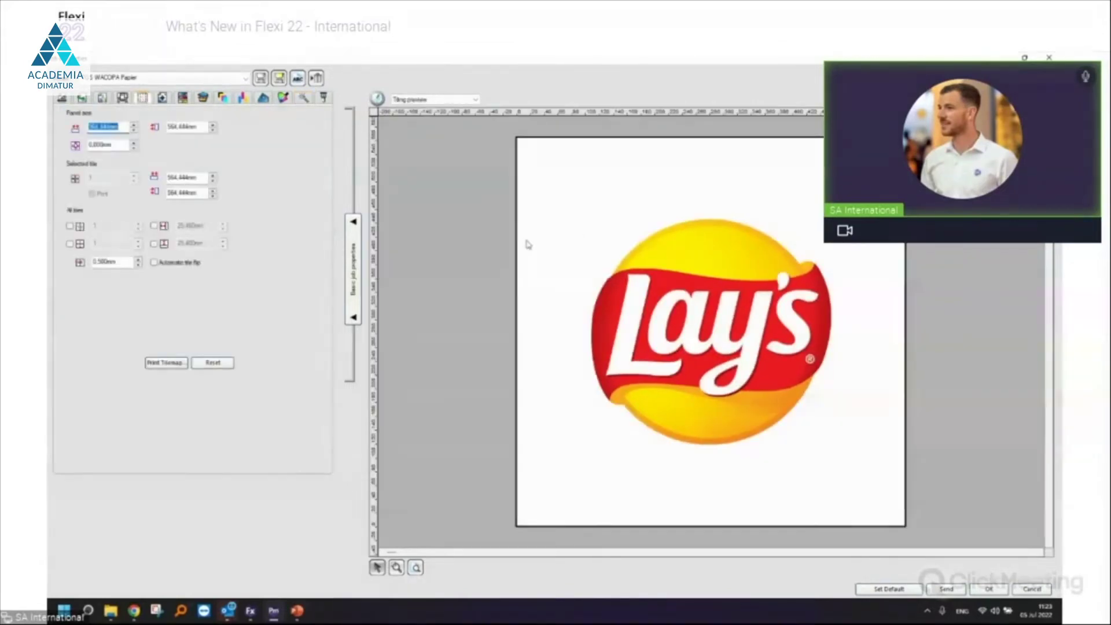
pyautogui.moveTo(515, 145); pyautogui.dragTo(577, 207)
pyautogui.moveTo(904, 525); pyautogui.dragTo(849, 452)
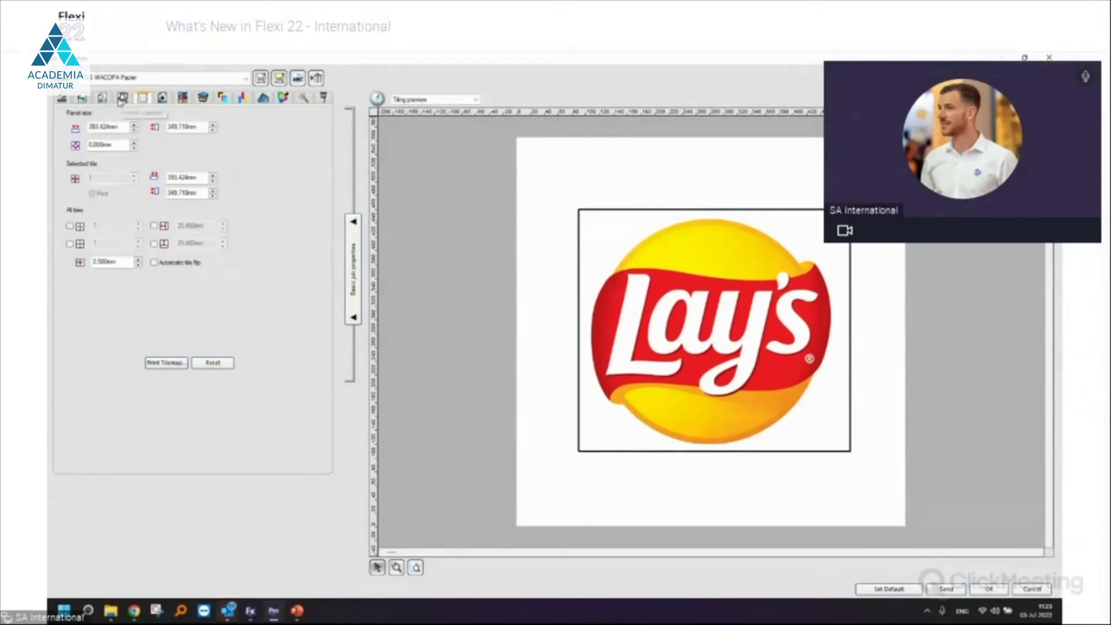
pyautogui.click(64, 99)
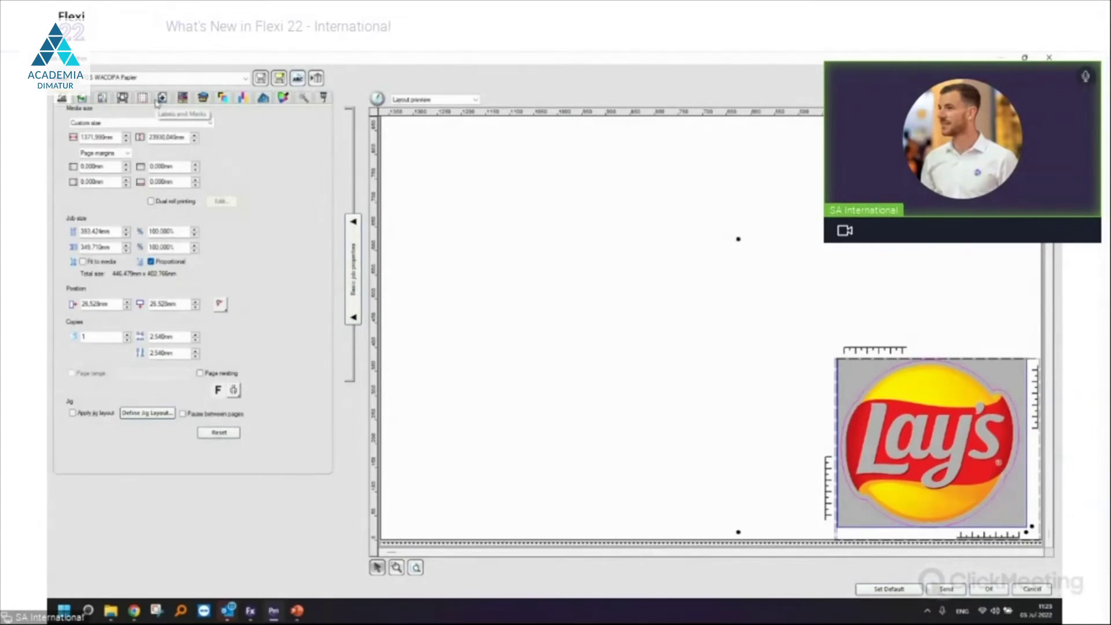
# Turn off the contour cut paths for the Lay's logo and close its job properties
pyautogui.click(302, 99)
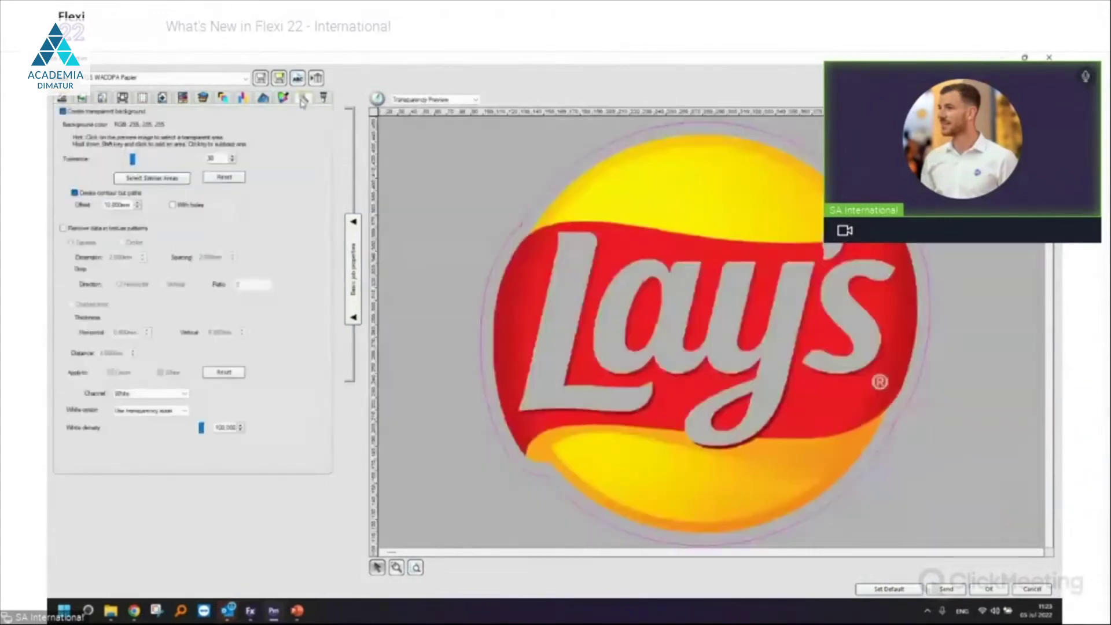
pyautogui.click(105, 193)
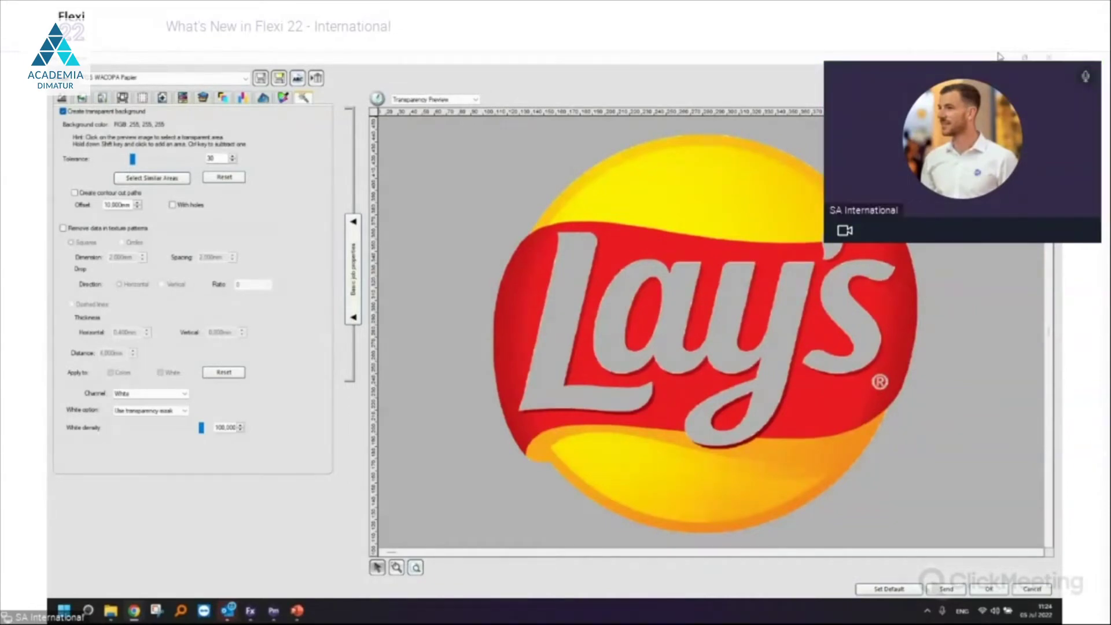
pyautogui.click(1048, 57)
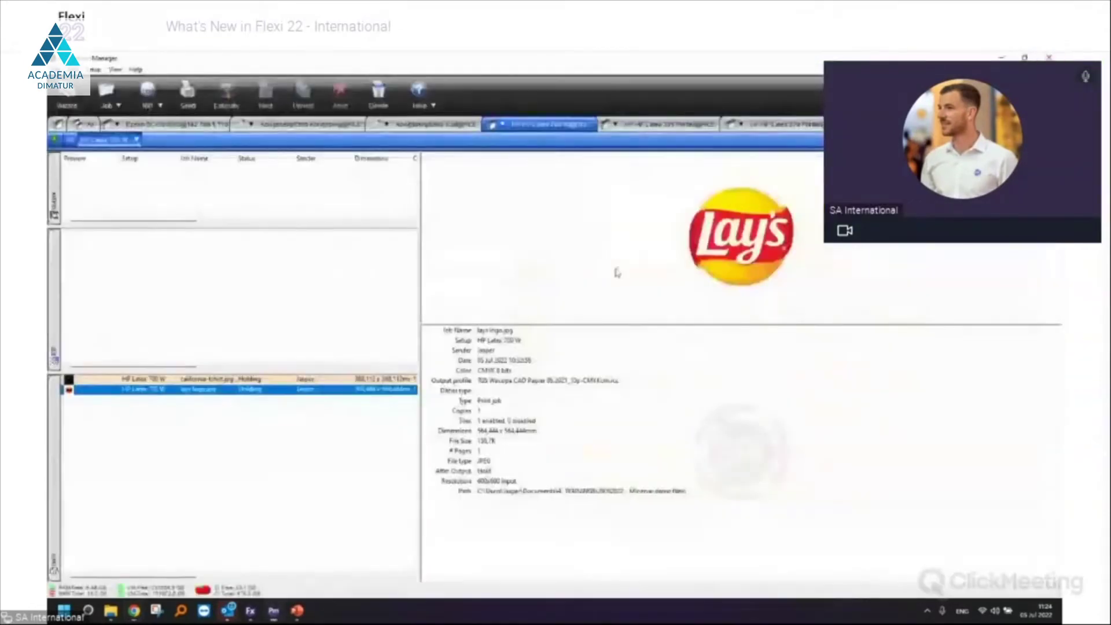
# Reopen the properties of the lays logo.jpg job and set its color mode to CMYKW 8 bits
pyautogui.click(227, 410)
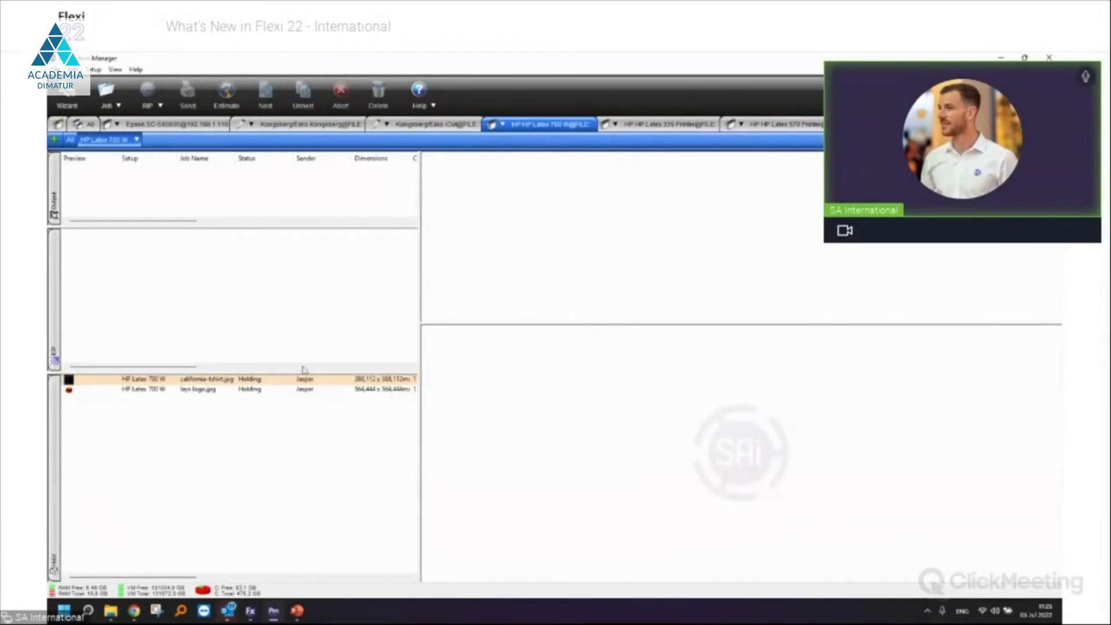
pyautogui.doubleClick(290, 396)
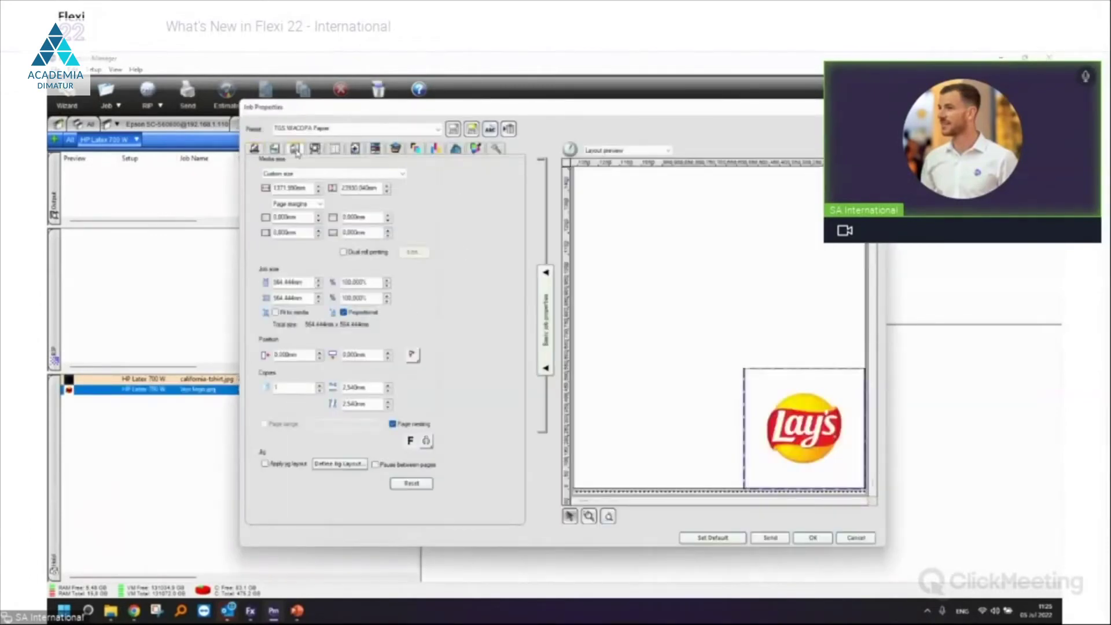
pyautogui.click(294, 148)
pyautogui.click(356, 238)
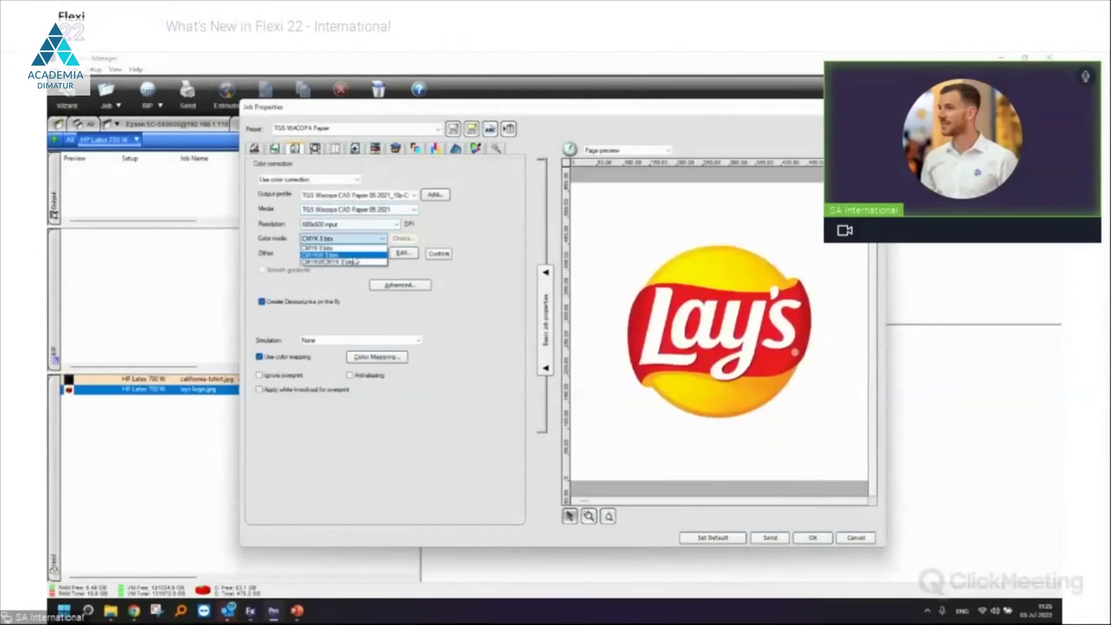
pyautogui.click(354, 257)
# Create a transparent background for the Lay's logo and check the white options, keeping Use transparency mask
pyautogui.click(495, 148)
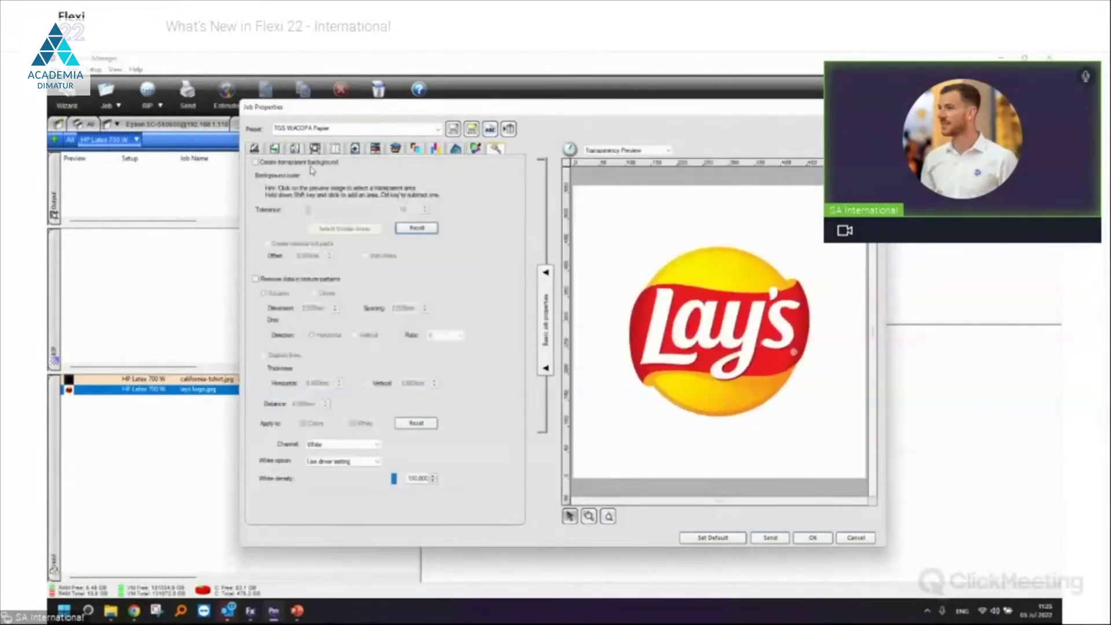
pyautogui.click(311, 165)
pyautogui.click(351, 462)
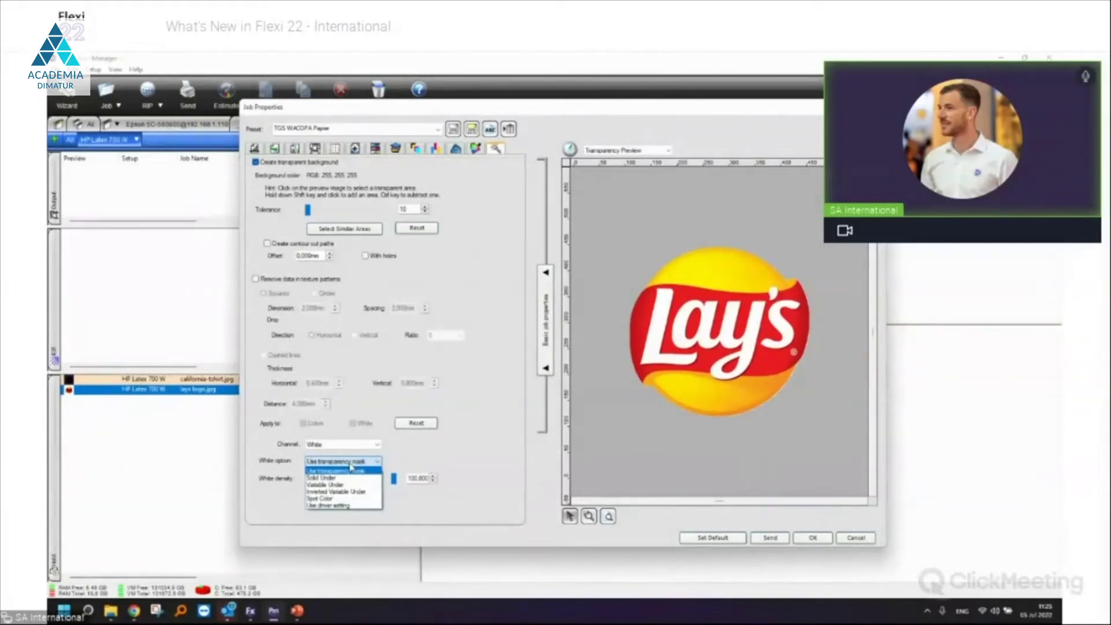
pyautogui.click(414, 456)
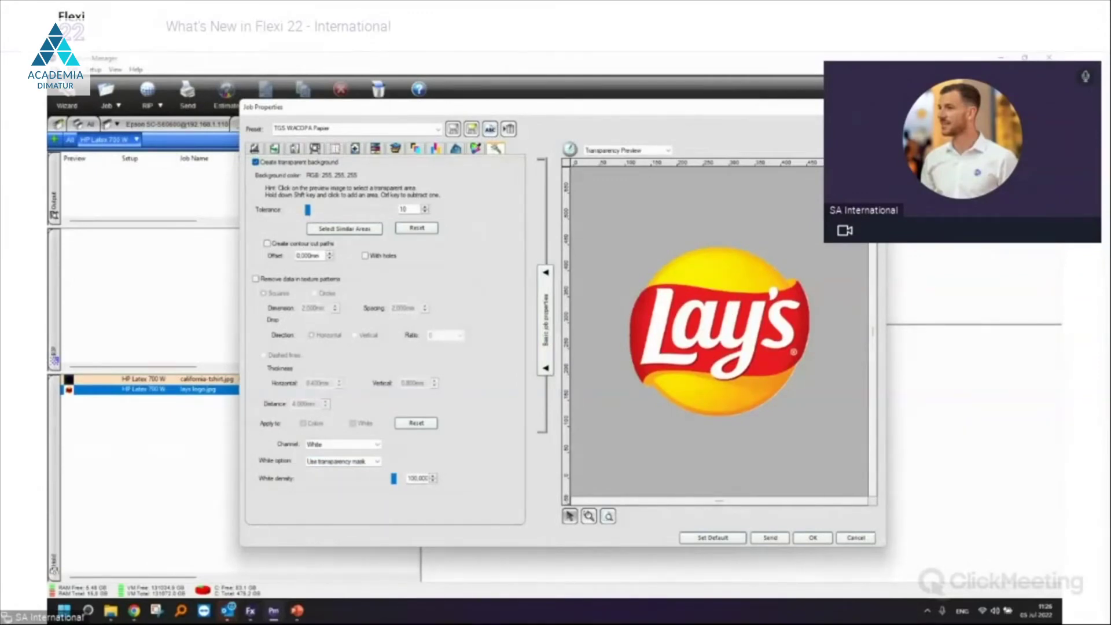
# Remove data in texture patterns using squares, inspect the result in an enlarged preview, and close the job properties without saving
pyautogui.click(293, 281)
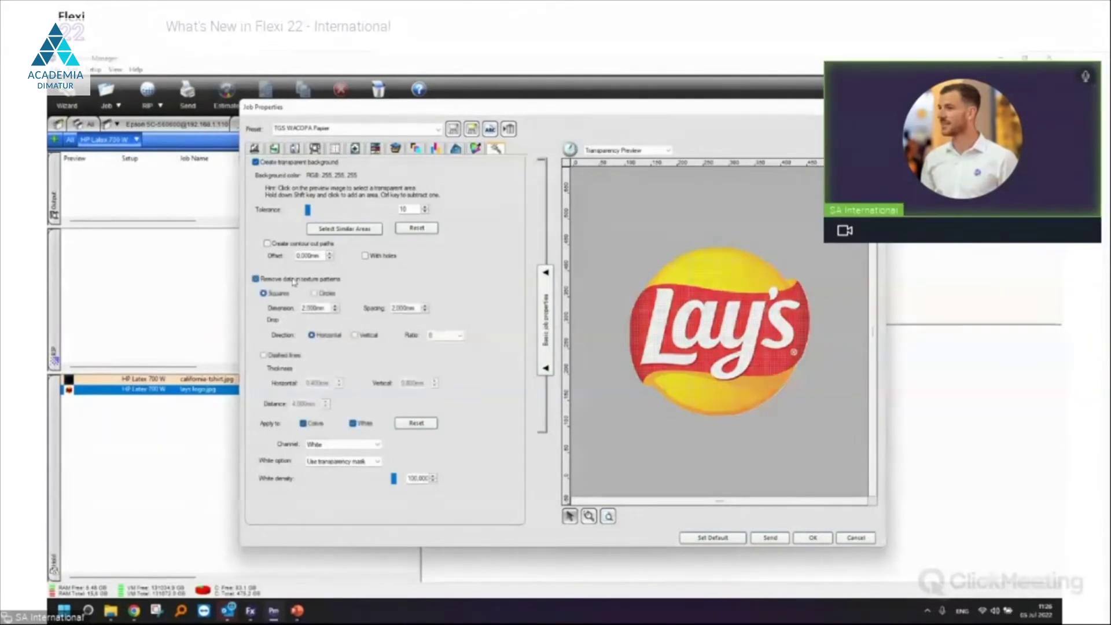
pyautogui.press('super+Up')
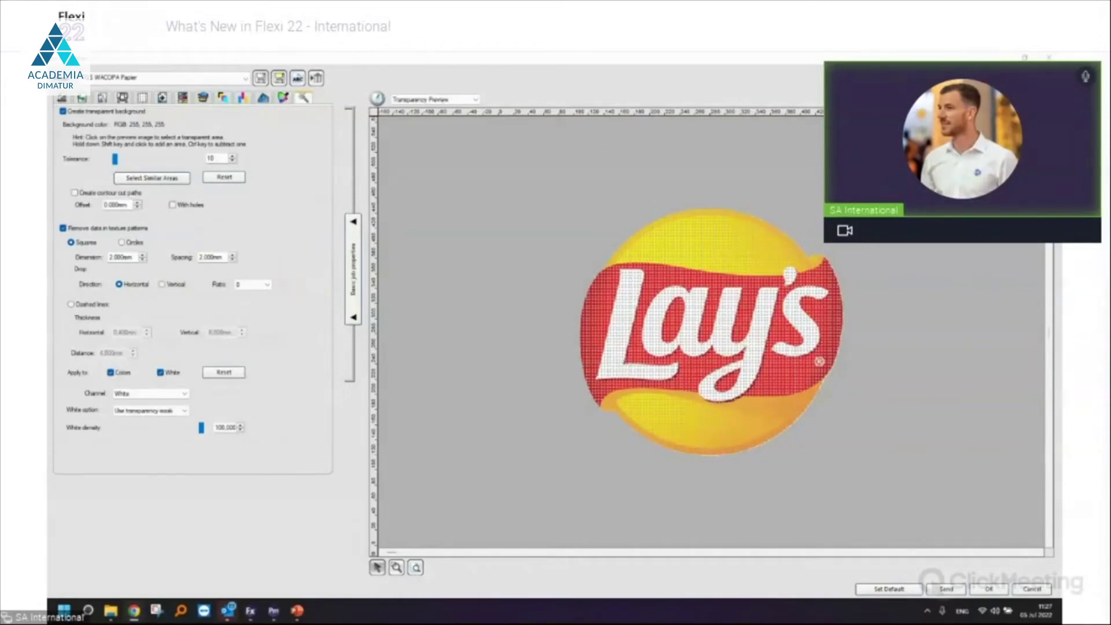
pyautogui.click(1048, 58)
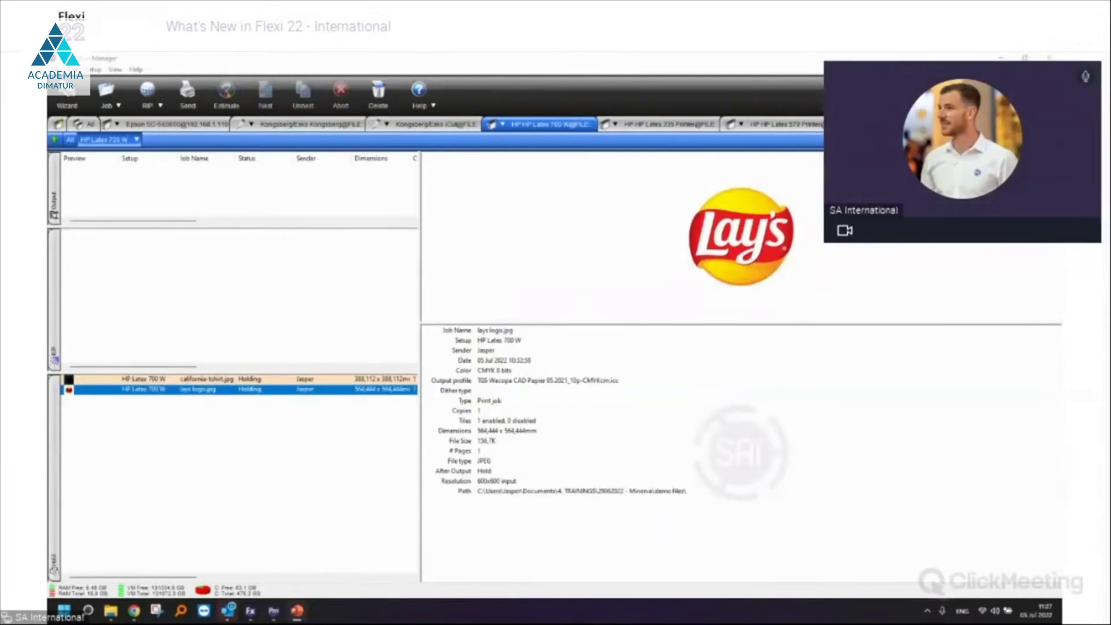
pyautogui.click(288, 429)
pyautogui.click(236, 379)
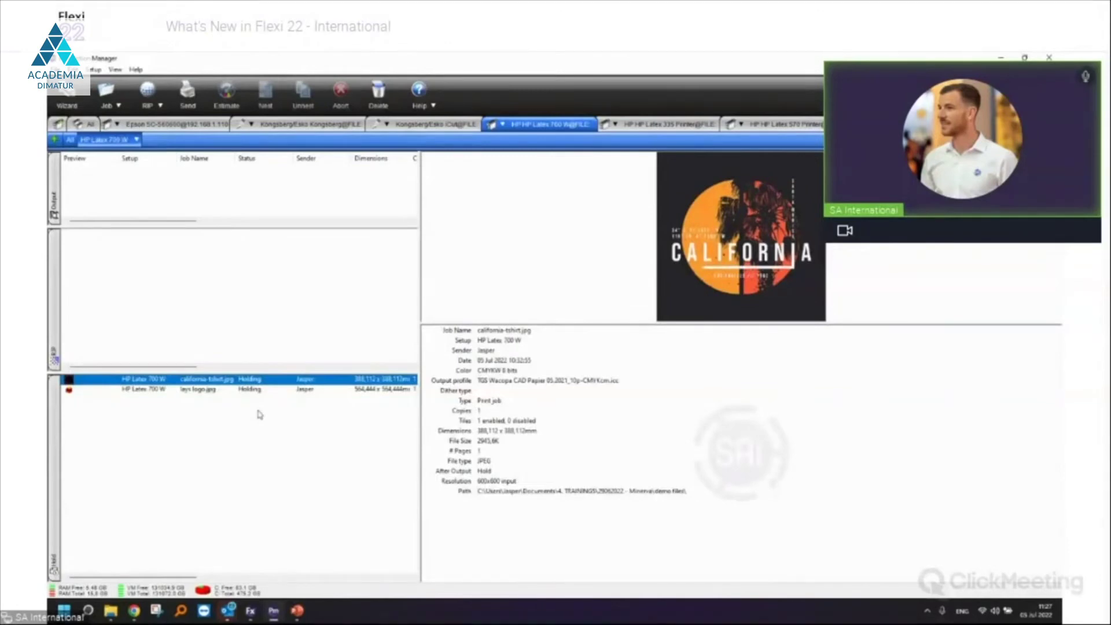
pyautogui.keyDown('shift'); pyautogui.click(188, 393); pyautogui.keyUp('shift')
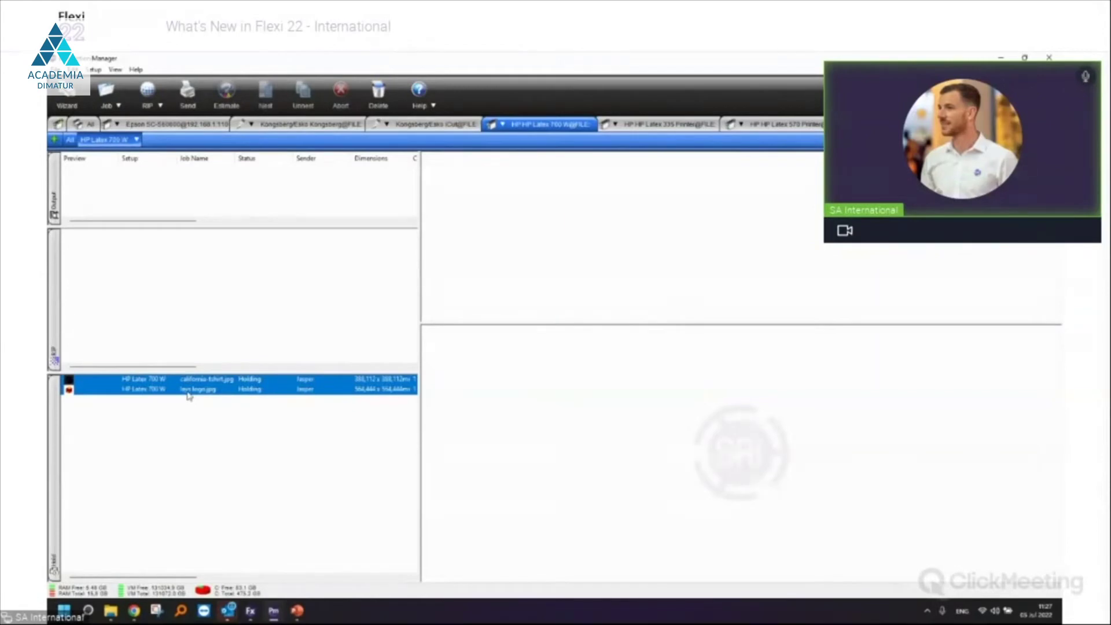
pyautogui.click(250, 435)
pyautogui.click(211, 393)
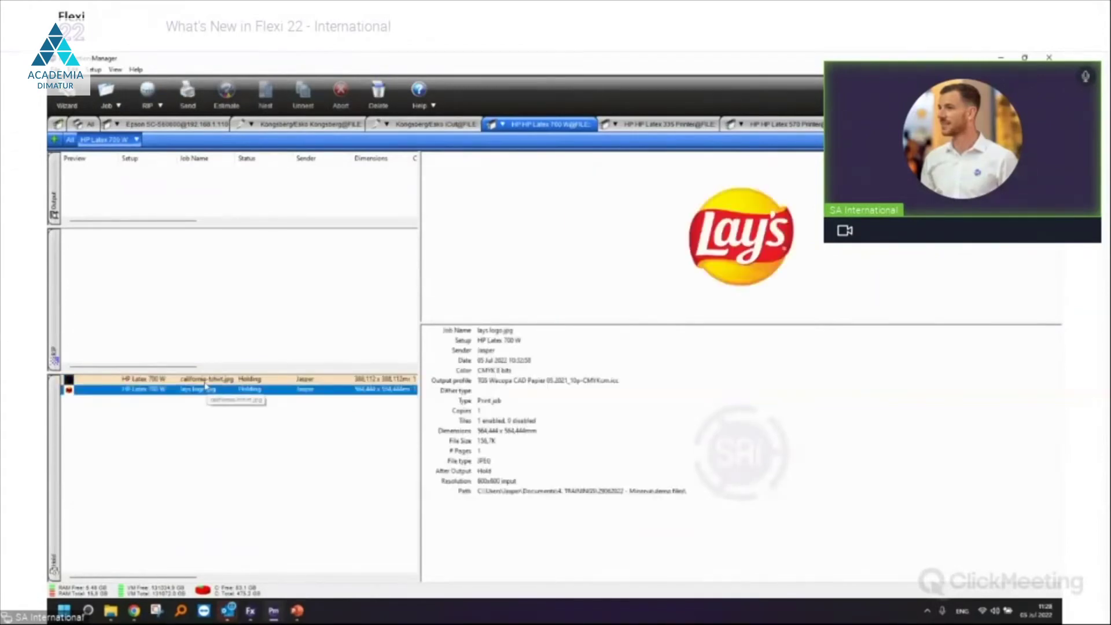
# Create an order from the california-tshirt.jpg and lays logo.jpg jobs with customer name SAi, keeping the suggested order ID and date
pyautogui.hotkey('ctrl', 'a')
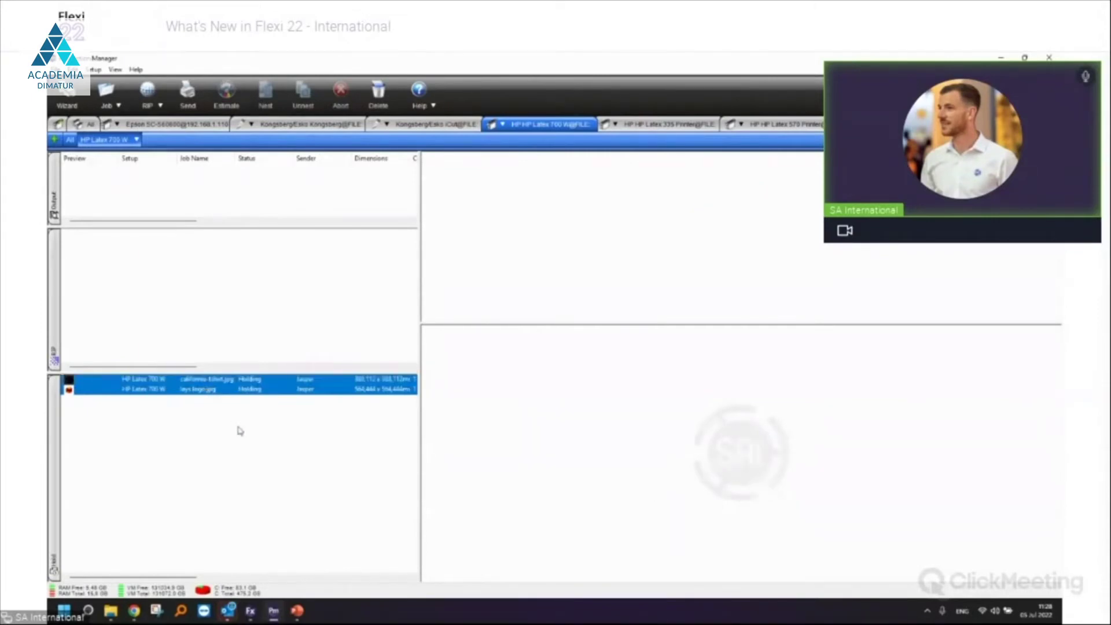
pyautogui.rightClick(261, 393)
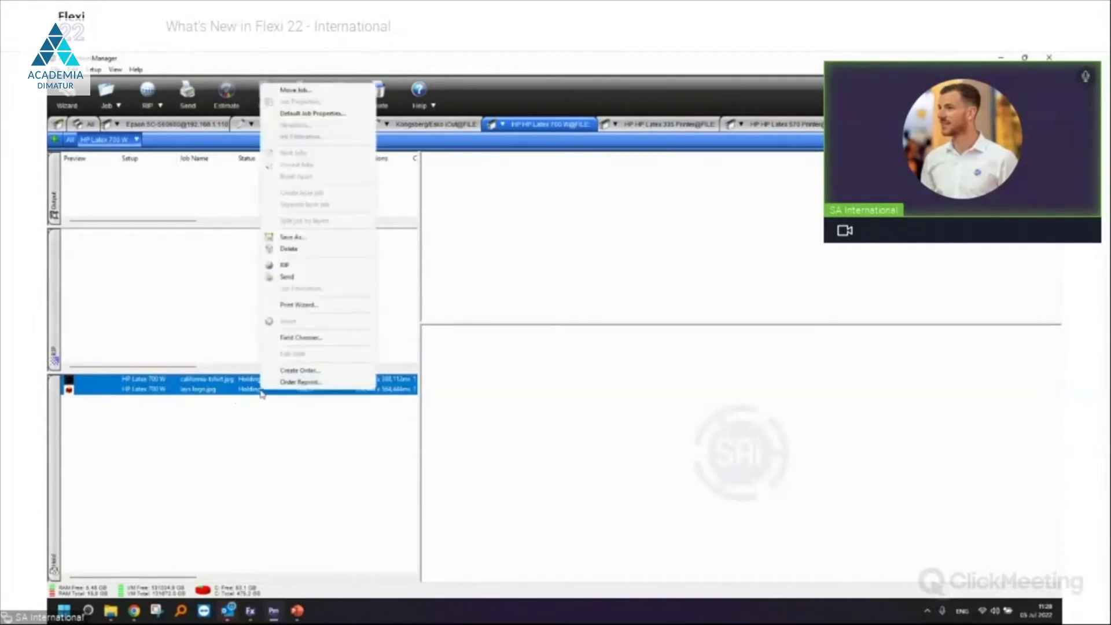
pyautogui.click(301, 373)
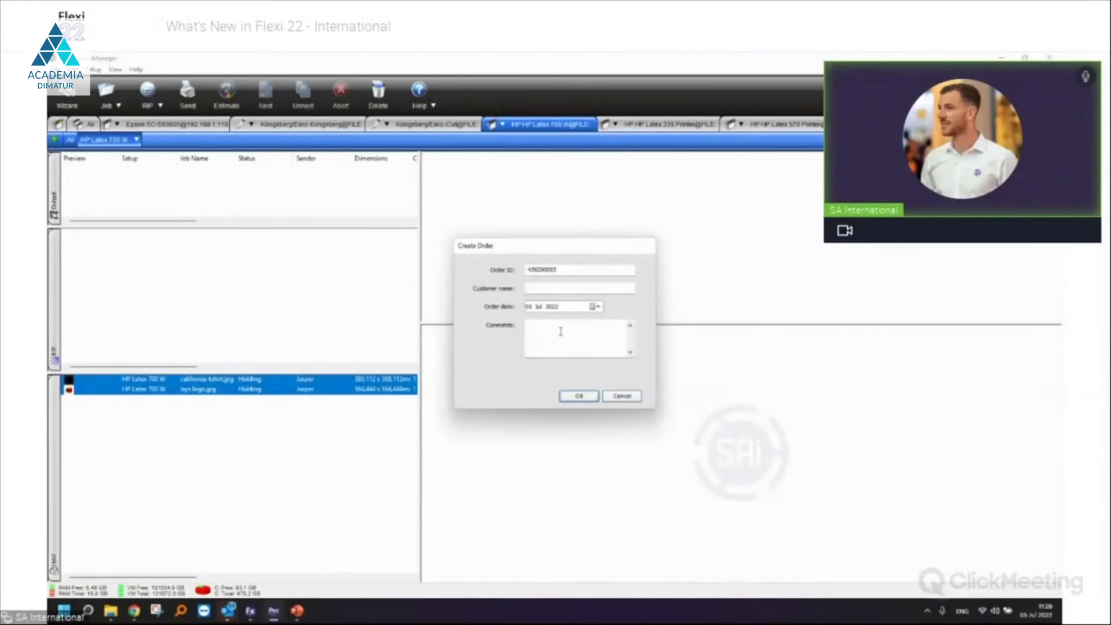
pyautogui.doubleClick(568, 274)
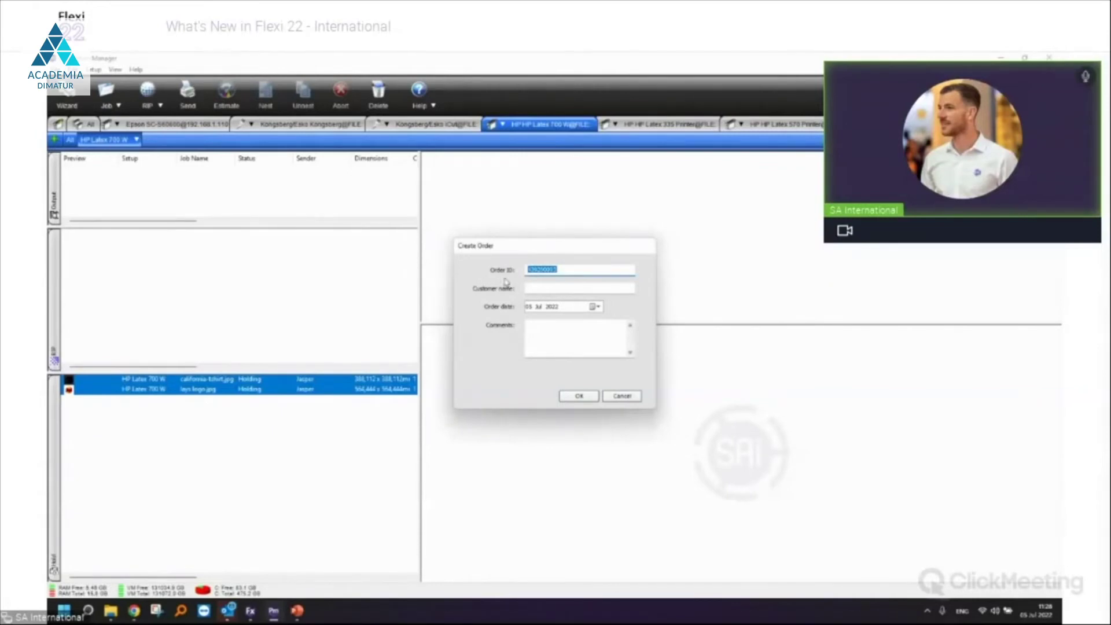
pyautogui.click(532, 286)
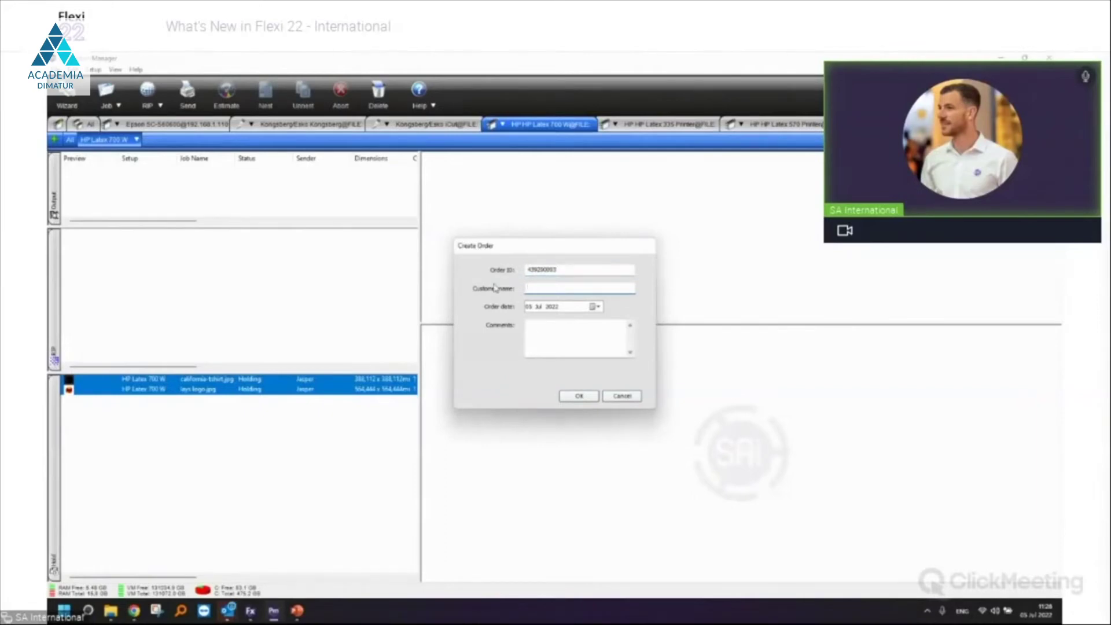
pyautogui.write('SAi')
pyautogui.click(531, 342)
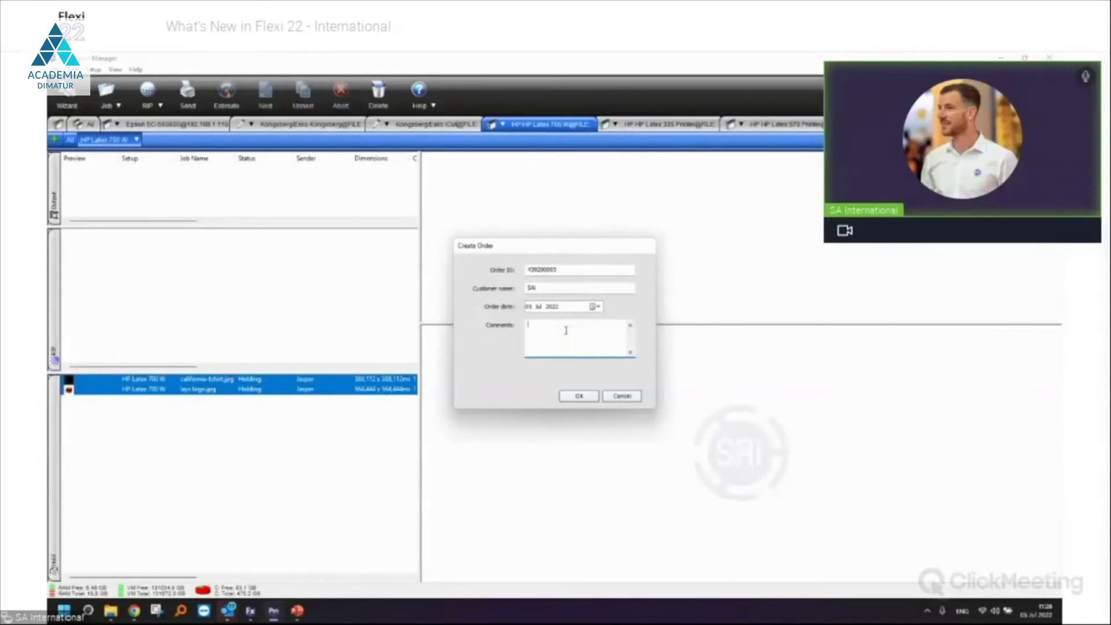
pyautogui.click(579, 397)
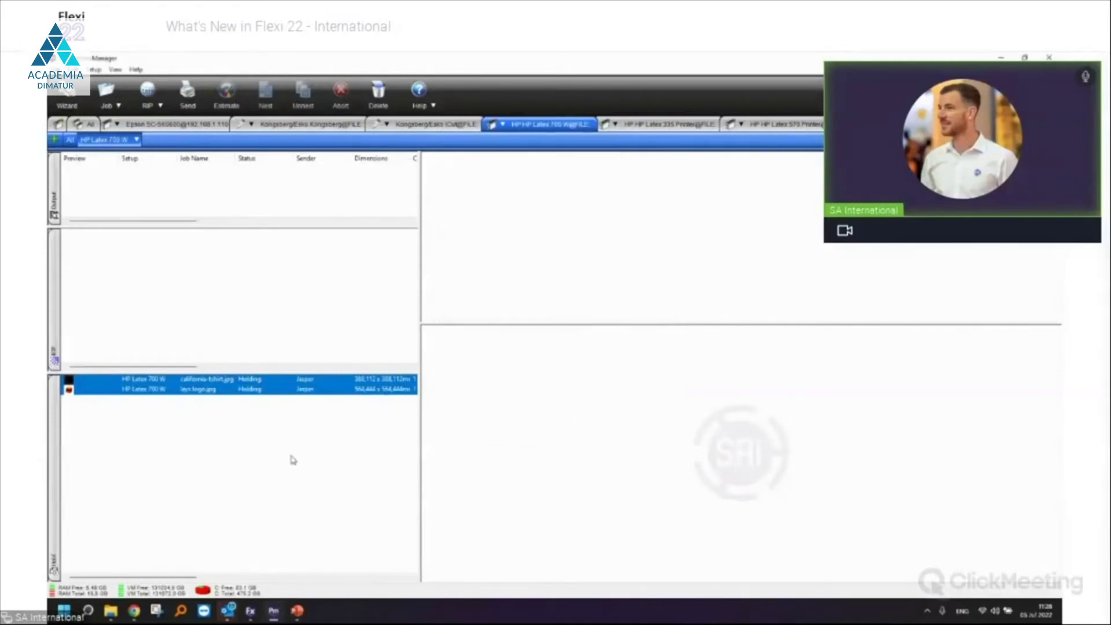
# Reprint the saved SAi order by adding its two jobs to the queue on hold
pyautogui.click(220, 388)
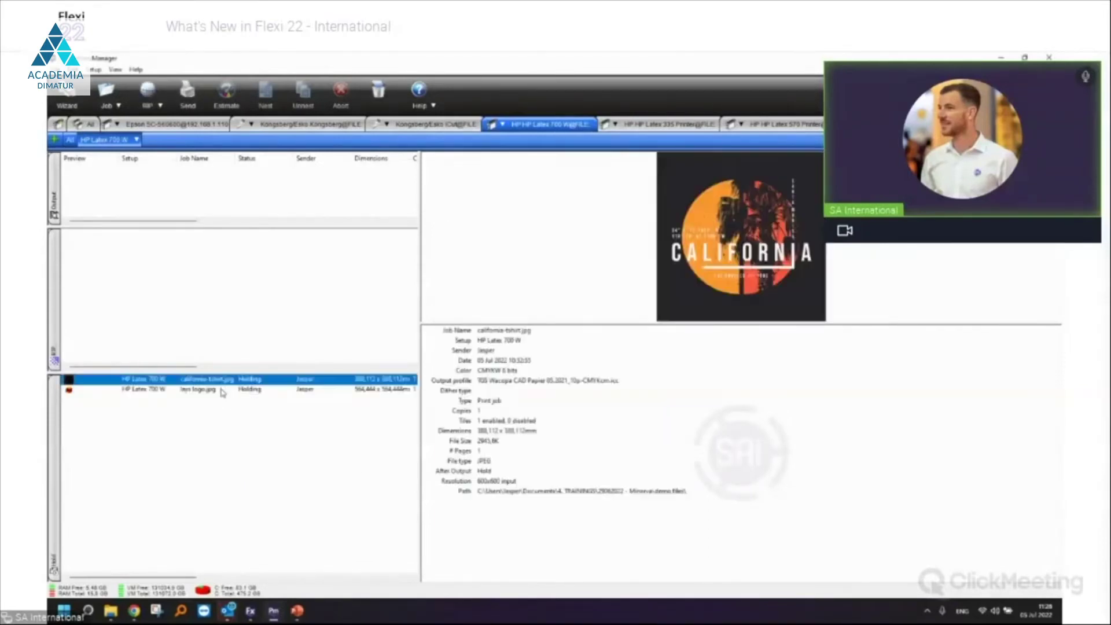
pyautogui.click(237, 428)
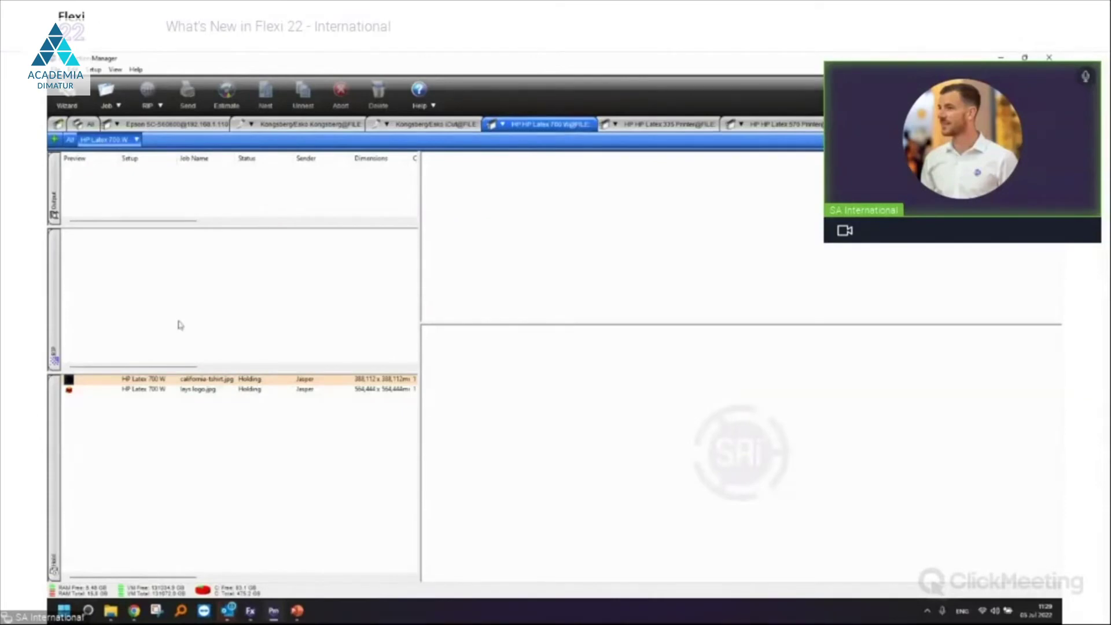
pyautogui.click(59, 70)
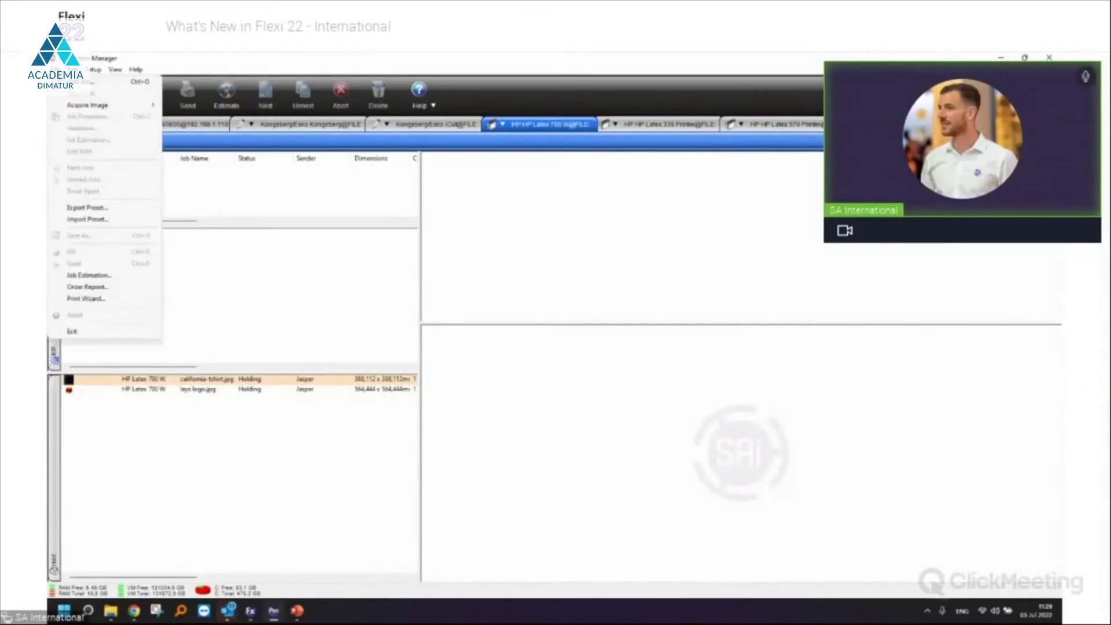
pyautogui.click(94, 290)
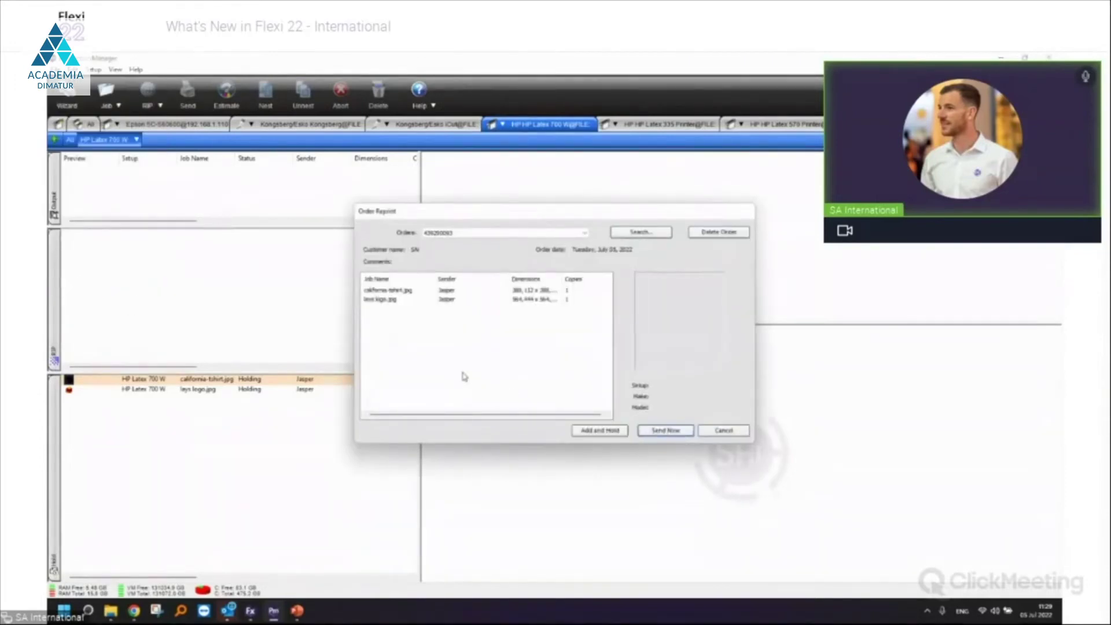
pyautogui.click(491, 236)
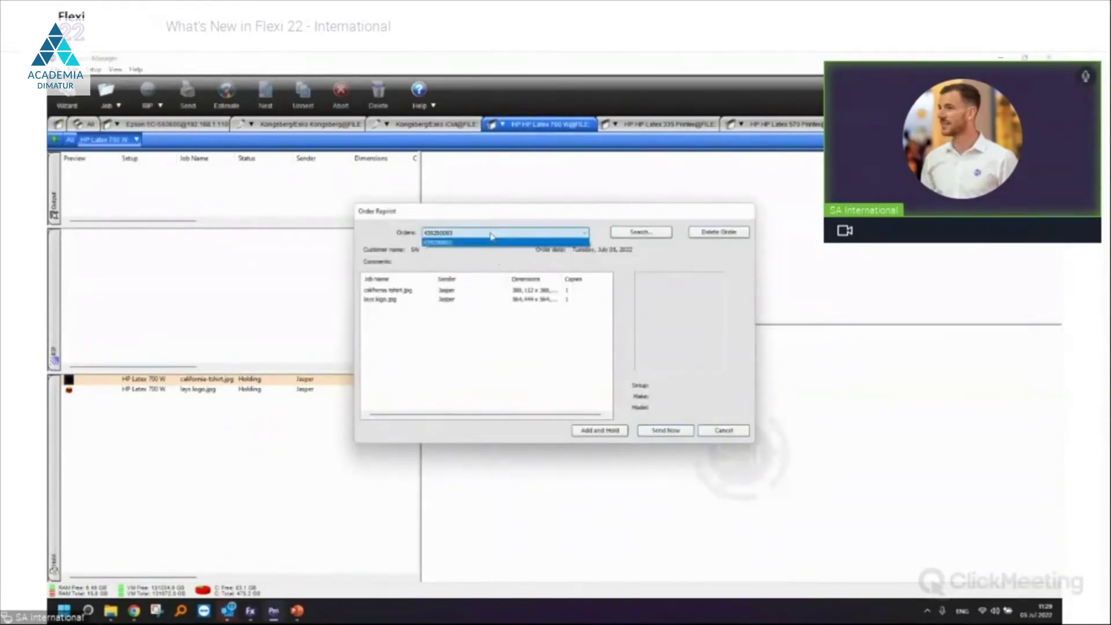
pyautogui.click(491, 237)
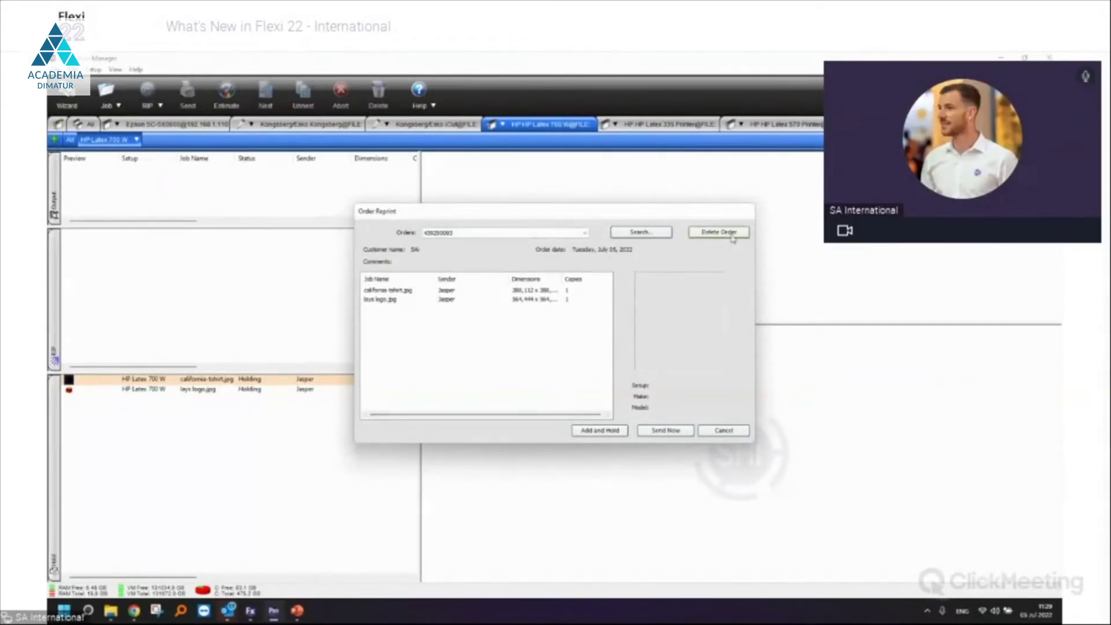
pyautogui.click(607, 431)
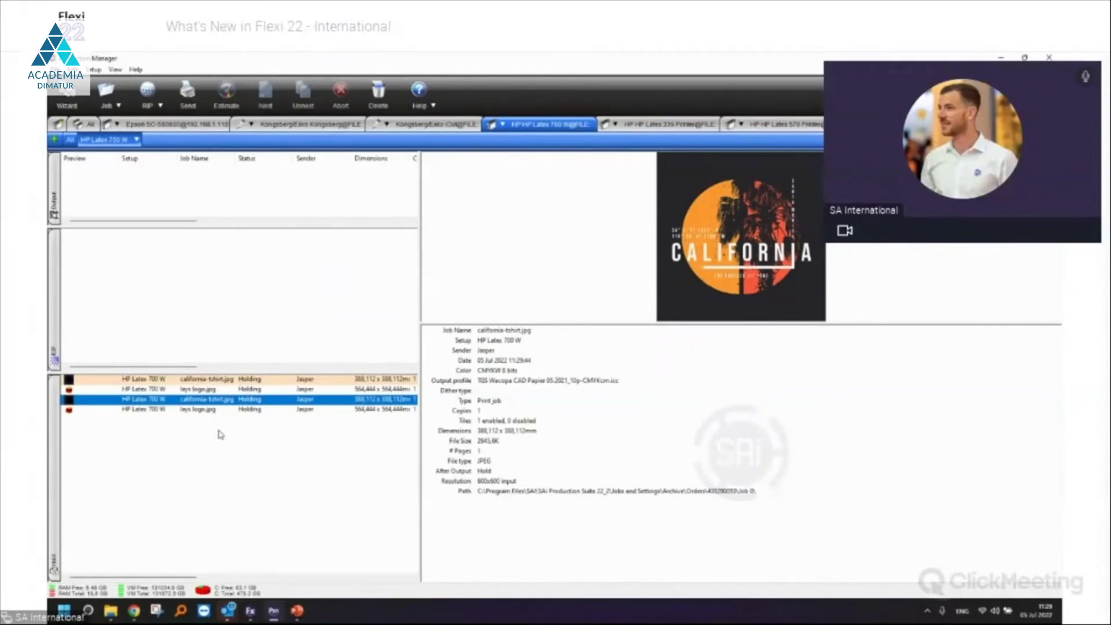
# Check the order search options by customer name and order date in Order Reprint, and close it without reprinting
pyautogui.click(74, 69)
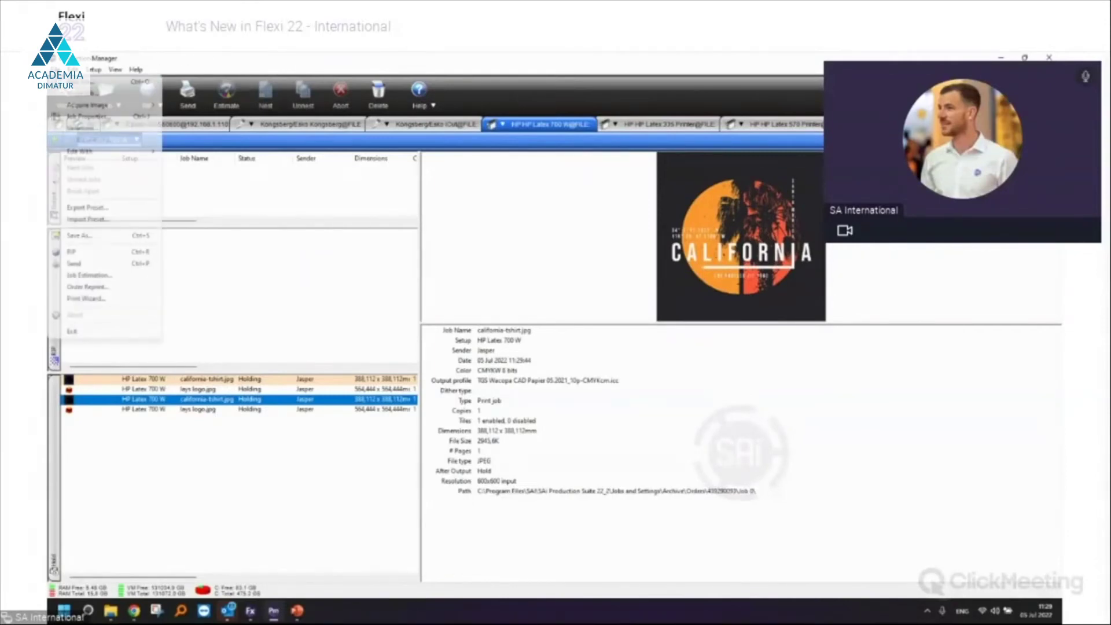
pyautogui.click(87, 287)
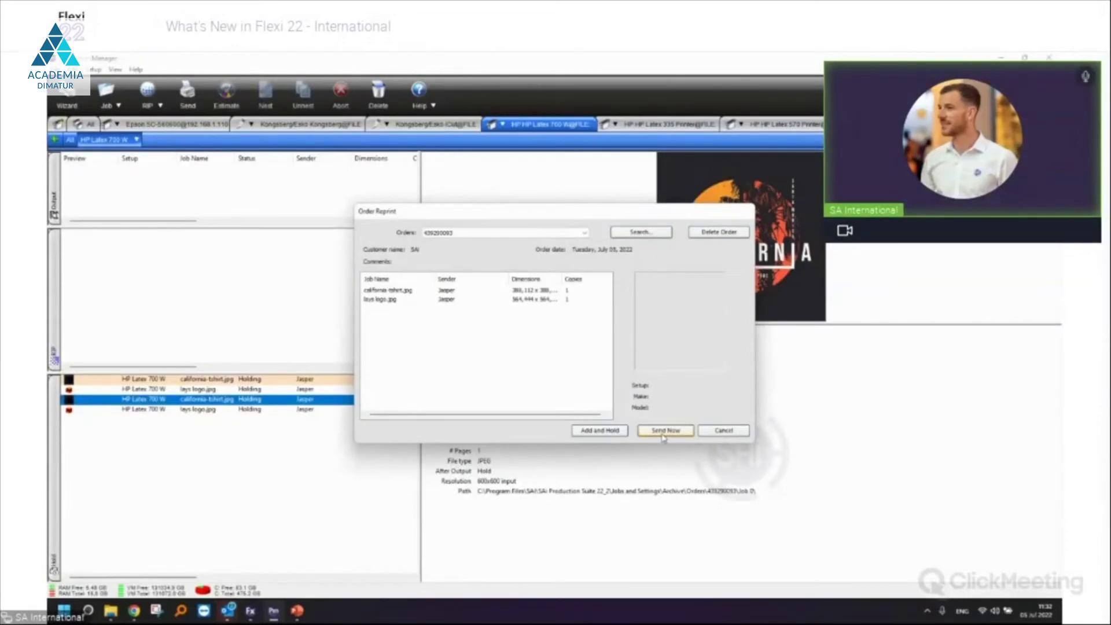
pyautogui.click(652, 230)
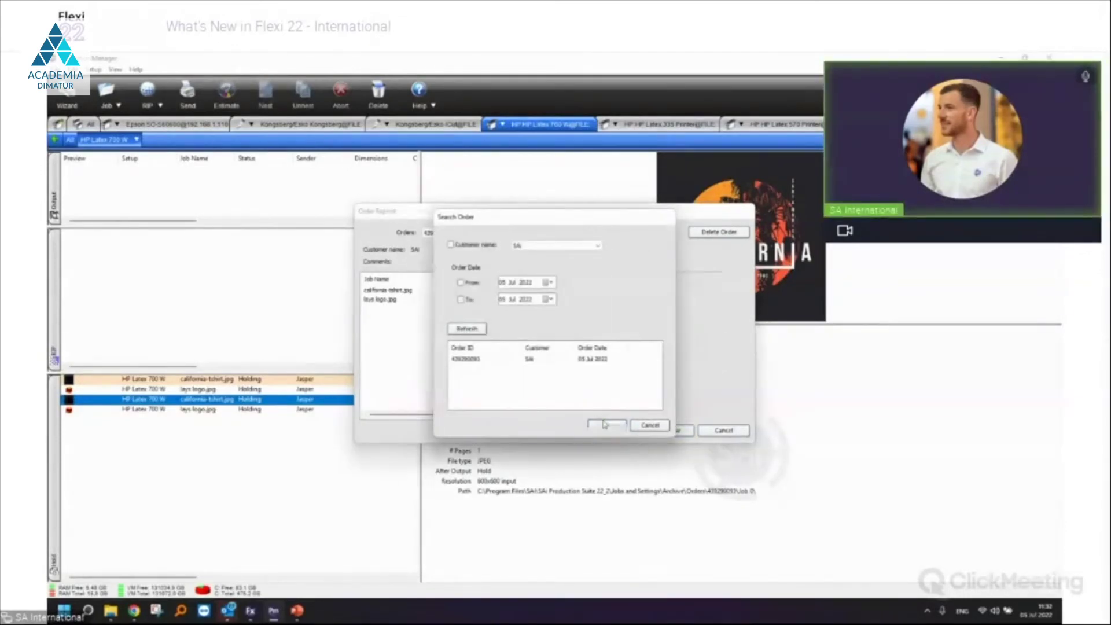
pyautogui.click(640, 430)
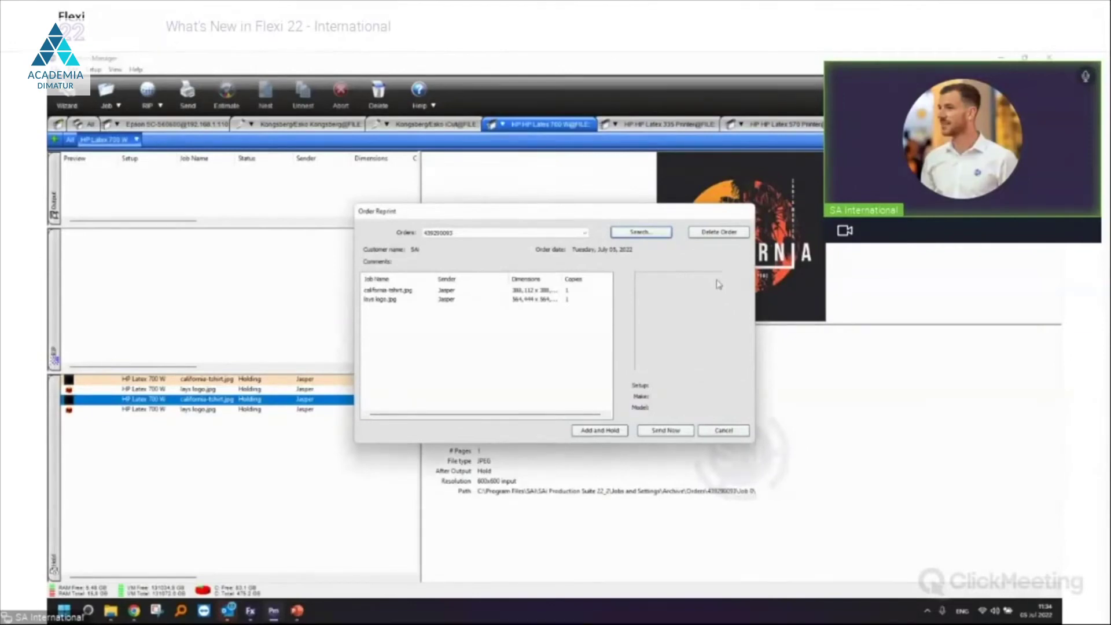
pyautogui.click(723, 430)
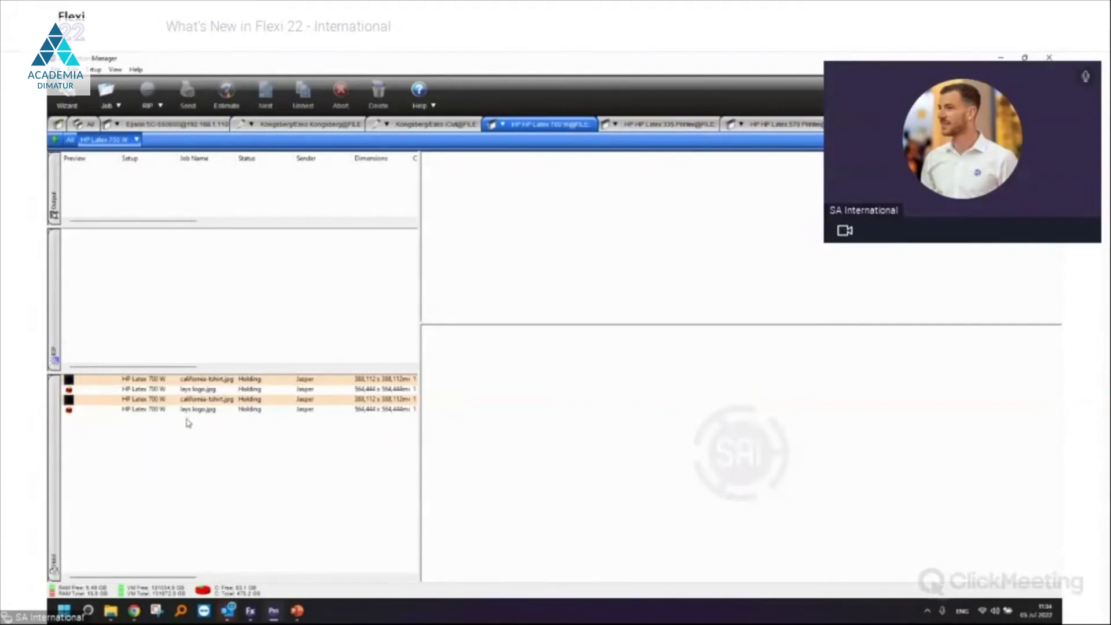
pyautogui.click(118, 105)
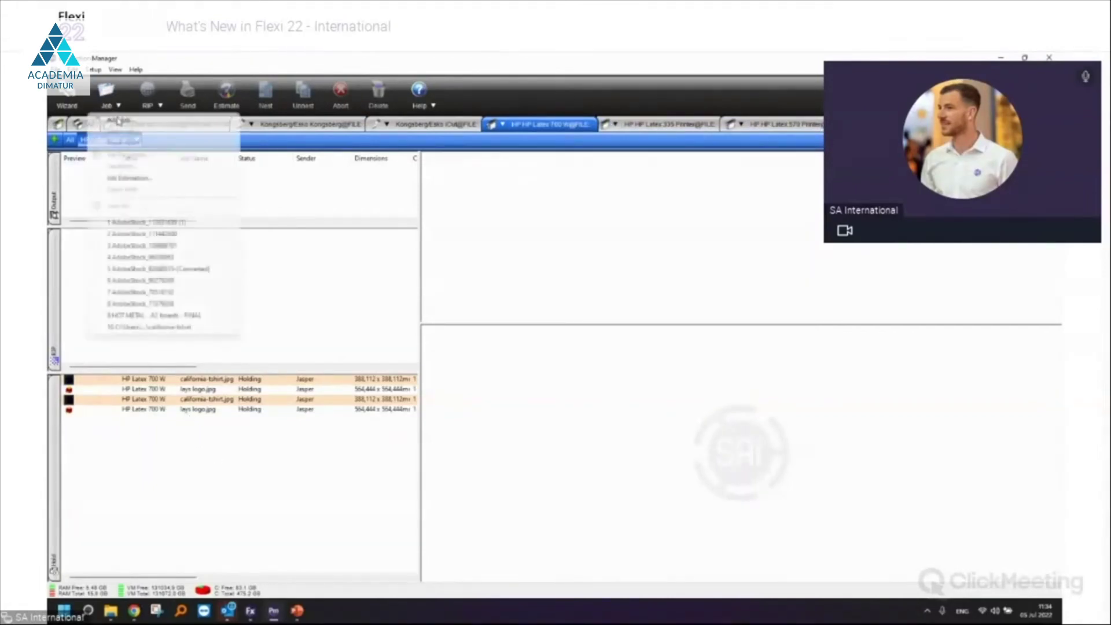
pyautogui.click(116, 119)
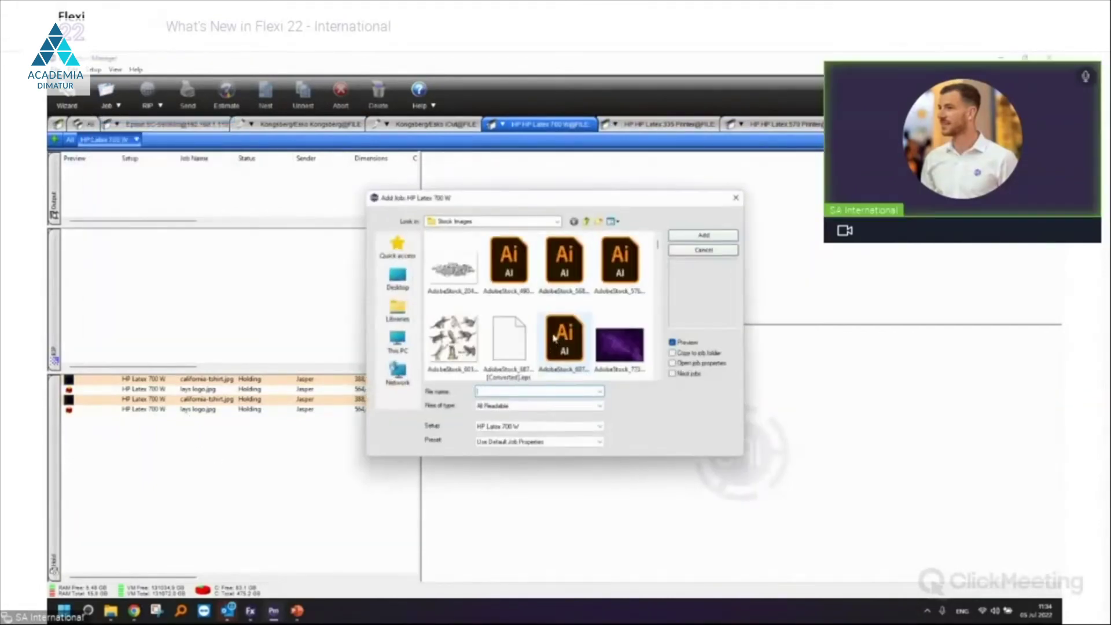
pyautogui.click(397, 311)
pyautogui.click(397, 341)
pyautogui.scroll(-3, 526, 343)
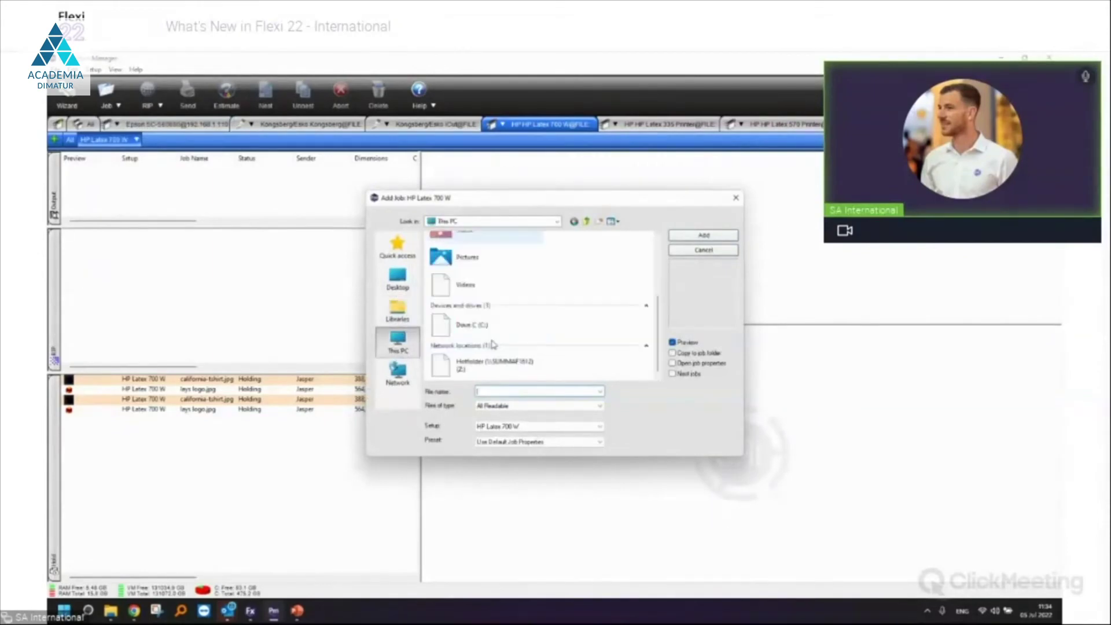
pyautogui.doubleClick(486, 320)
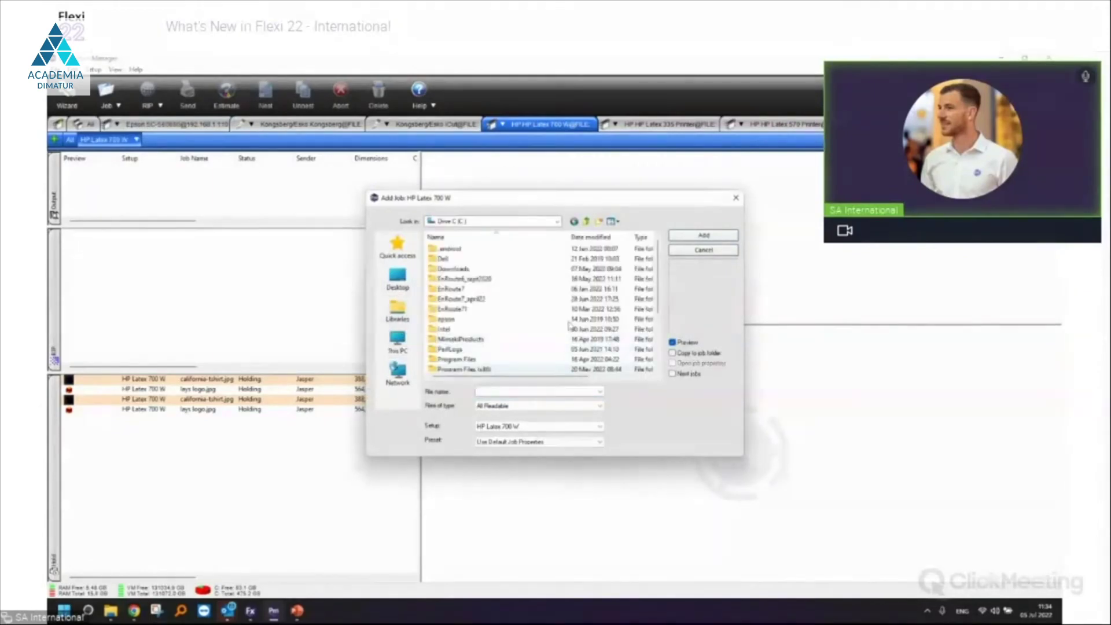
pyautogui.click(736, 199)
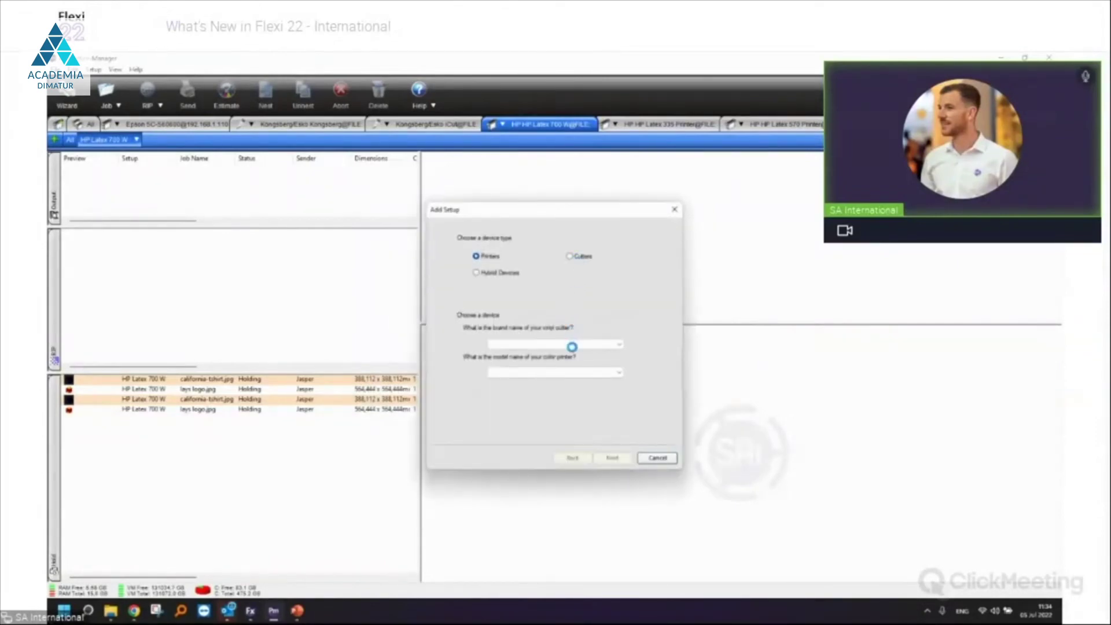
# Add a cutter setup for the HP Latex 64 Plus Cutter, connected through FILE with the default name and location
pyautogui.click(572, 346)
pyautogui.scroll(-15, 572, 349)
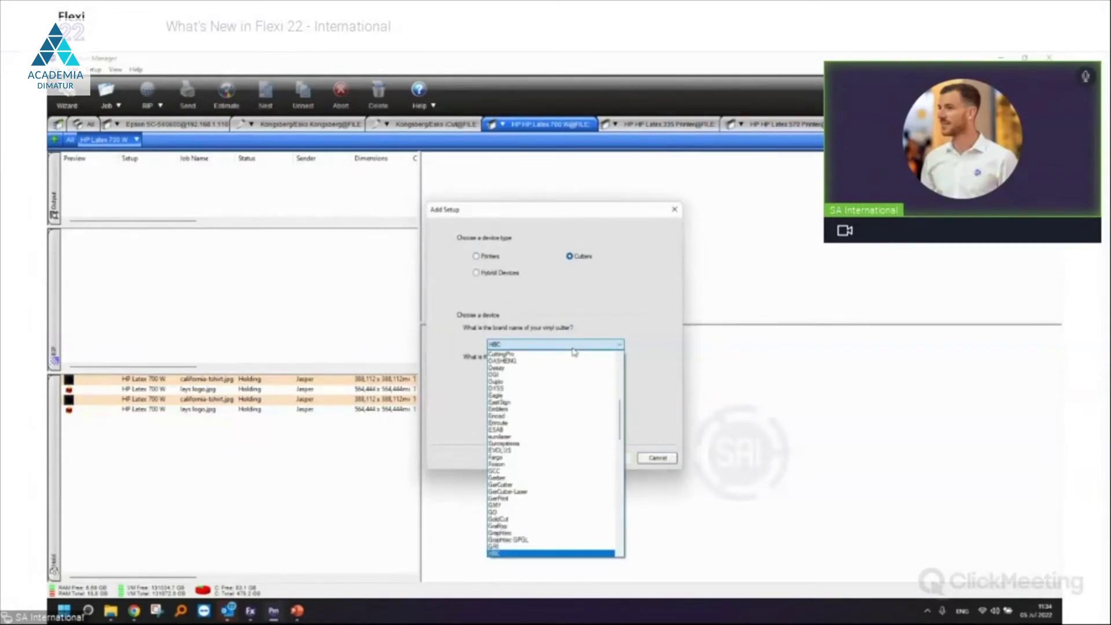
pyautogui.scroll(-3, 574, 351)
pyautogui.click(575, 382)
pyautogui.click(576, 373)
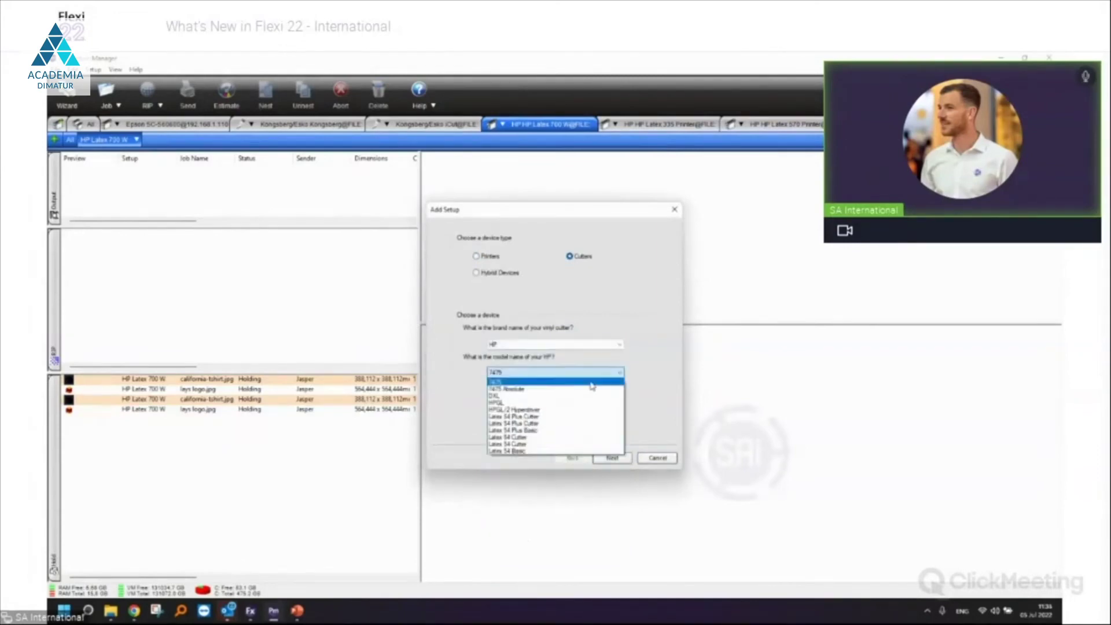
pyautogui.click(590, 418)
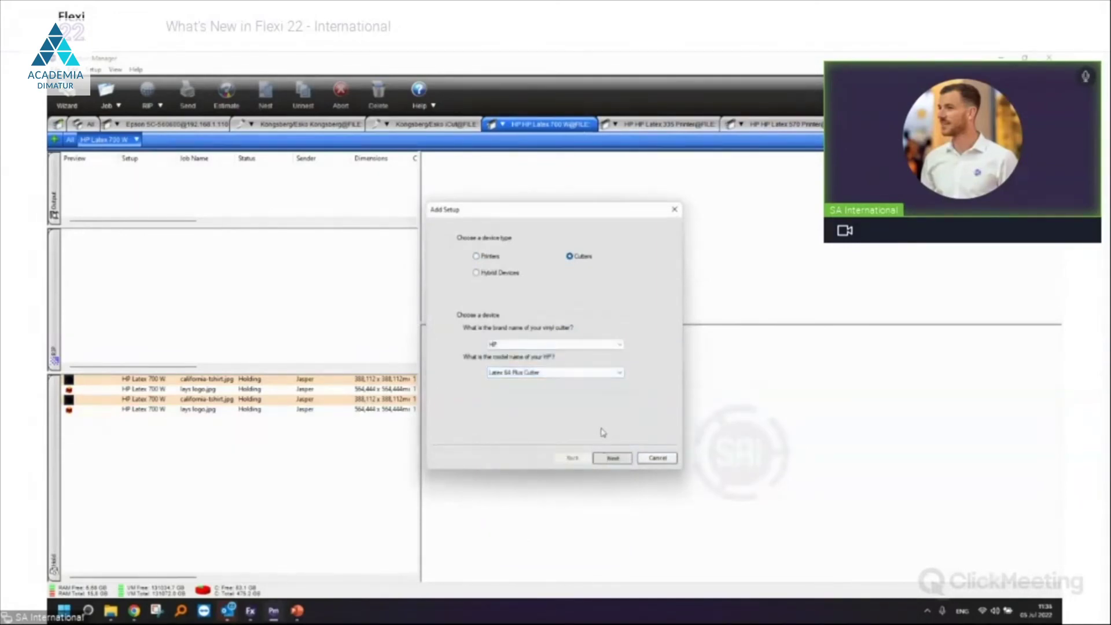
pyautogui.click(611, 457)
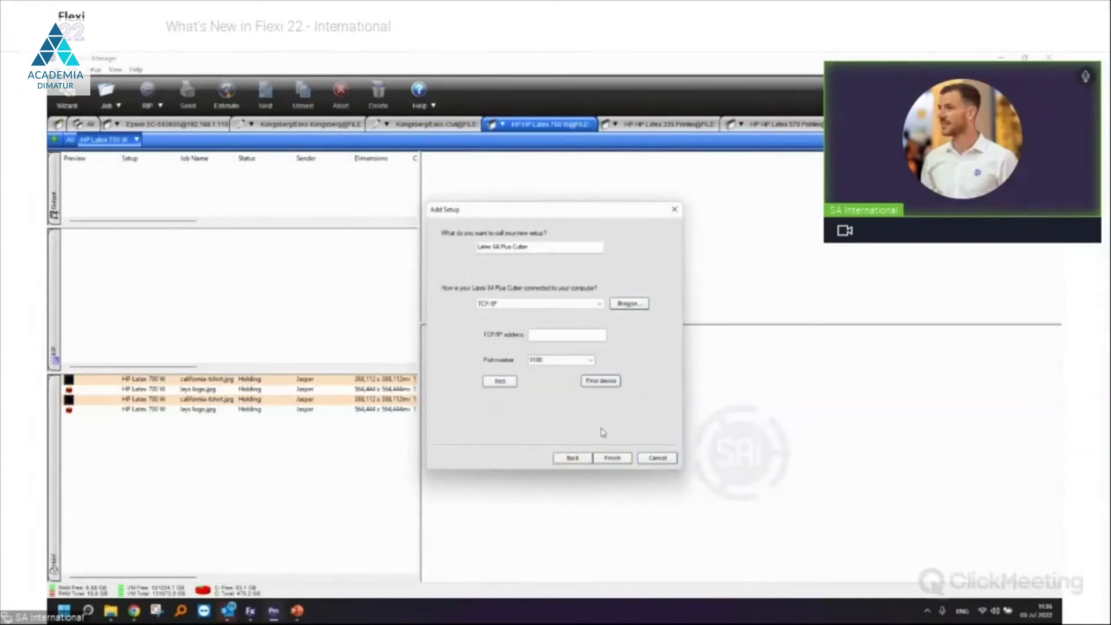
pyautogui.click(557, 304)
pyautogui.click(523, 348)
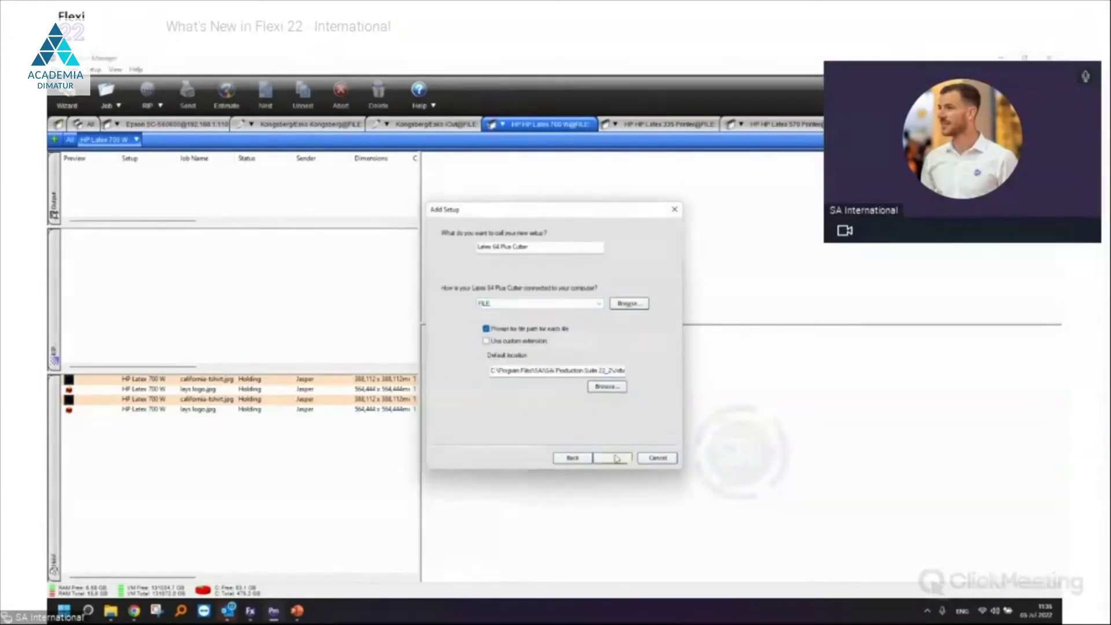
pyautogui.click(612, 457)
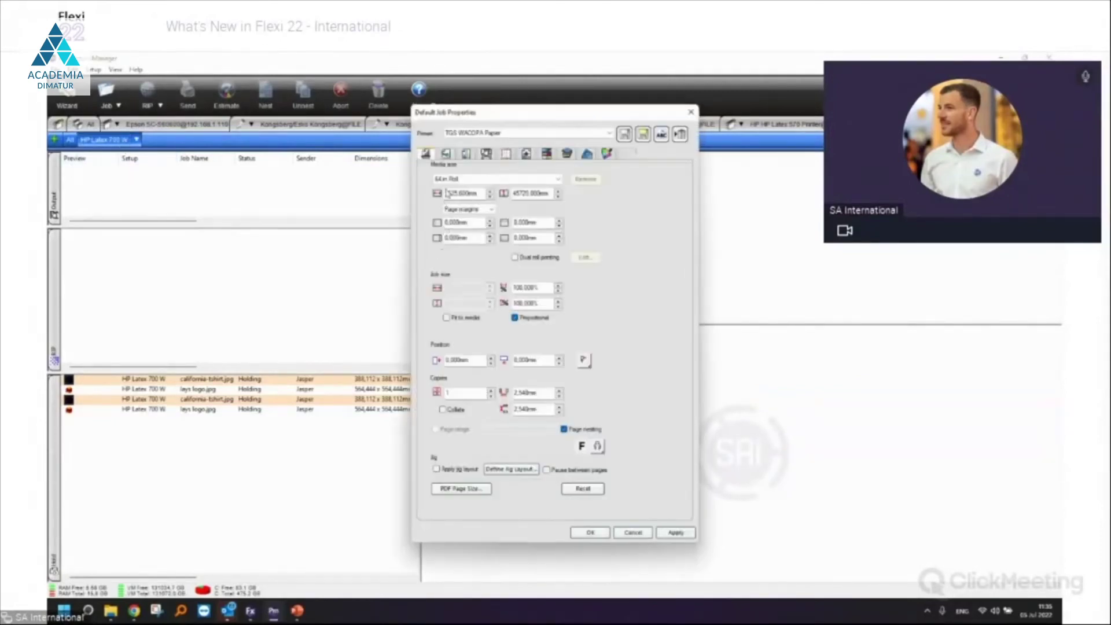
# Set the HP Latex 700 W default job properties to send cut paths from jobs to the Latex 64 Plus Cutter
pyautogui.click(425, 153)
pyautogui.click(470, 326)
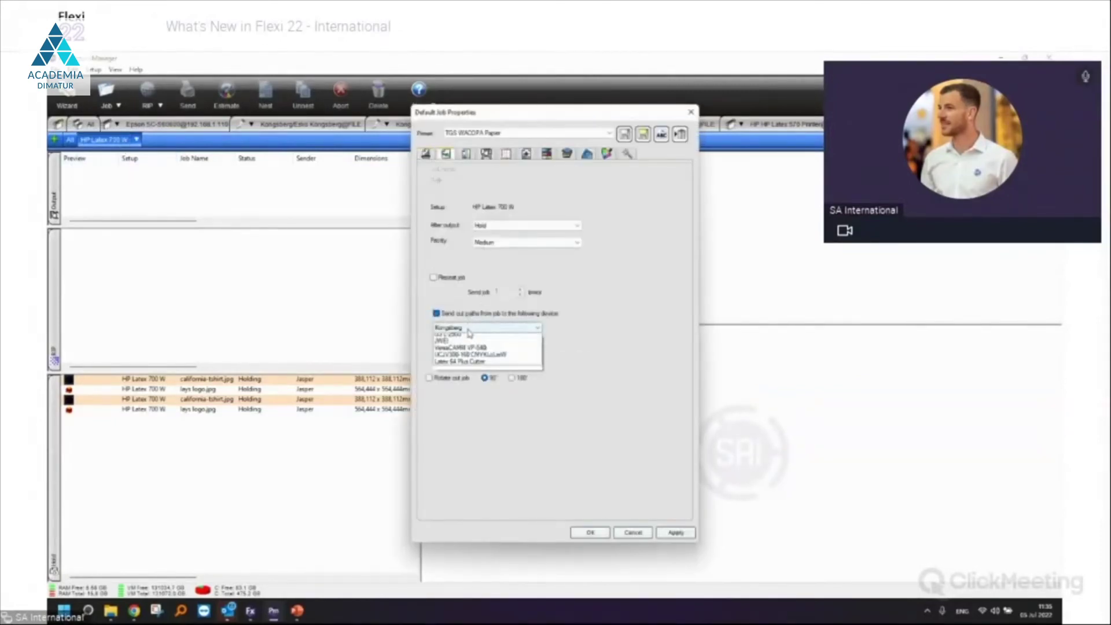
pyautogui.click(471, 379)
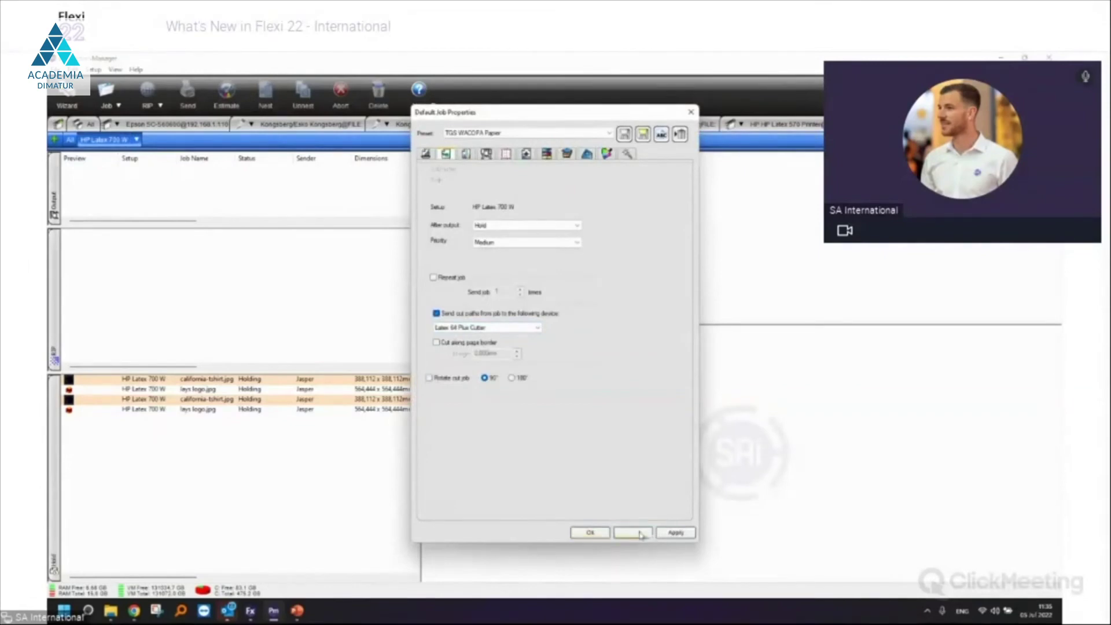
pyautogui.click(588, 534)
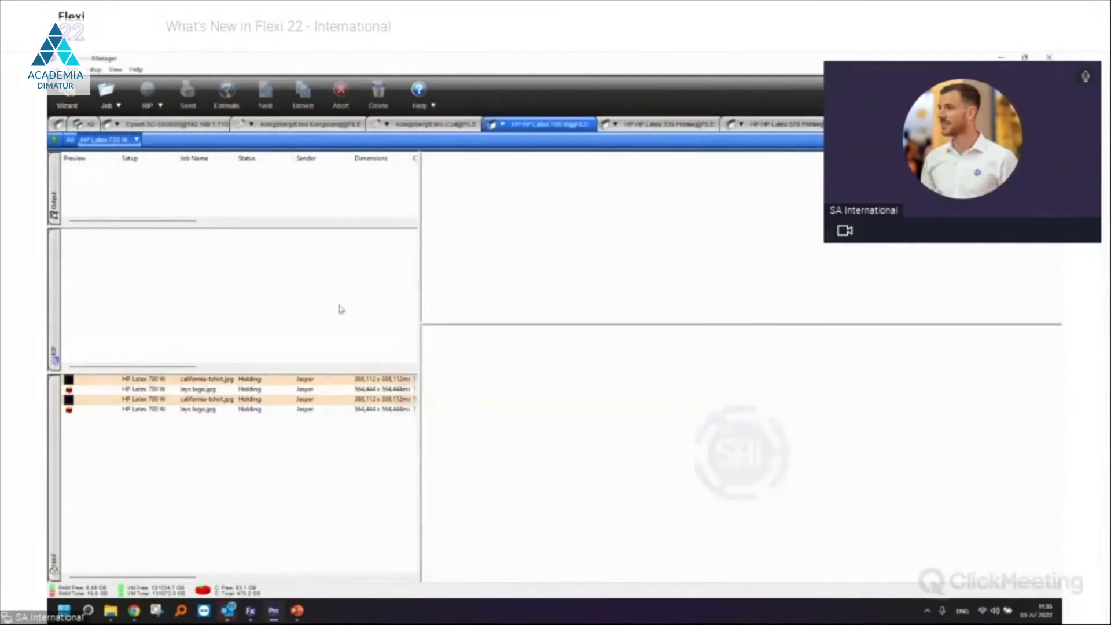
# Start adding a job to HP Latex 700 W and browse to the SAi folder in Program Files on drive C
pyautogui.click(109, 102)
pyautogui.click(225, 203)
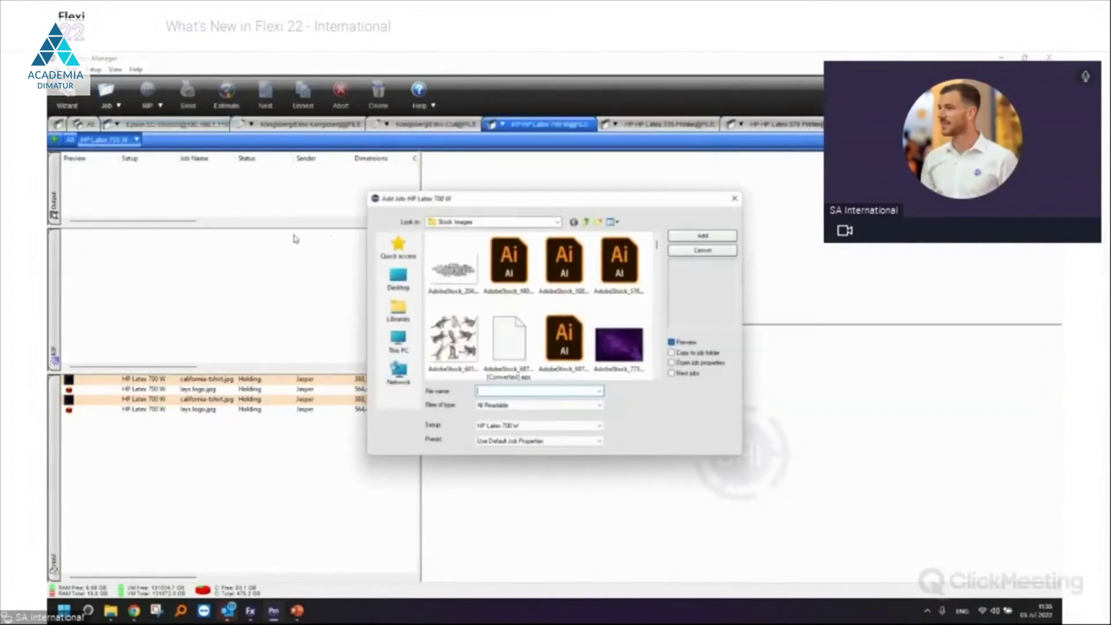
pyautogui.click(397, 372)
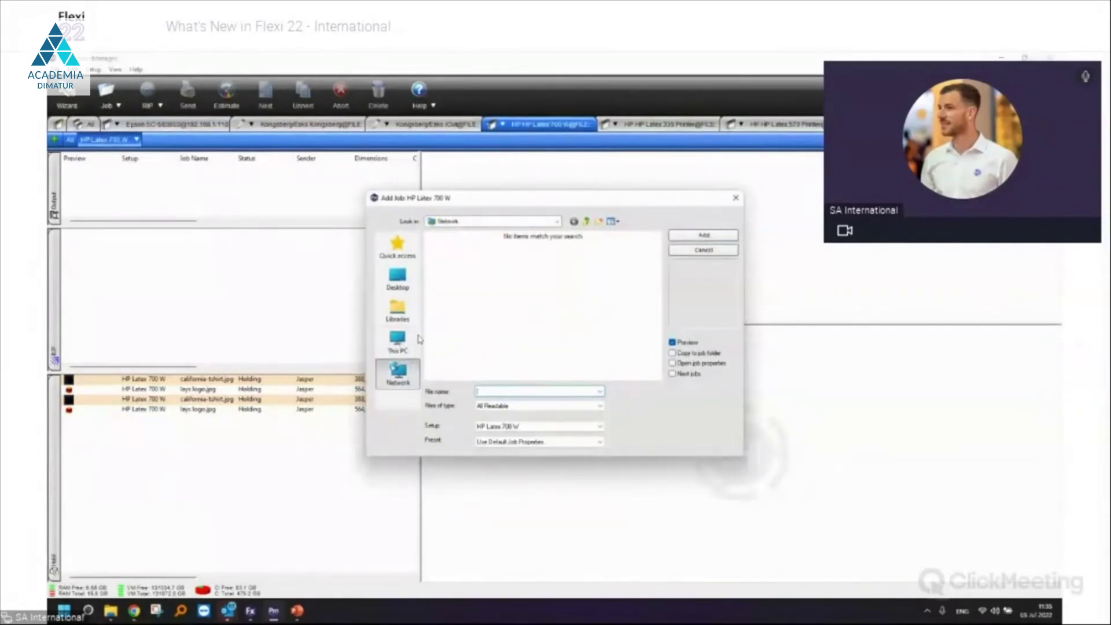
pyautogui.click(418, 341)
pyautogui.scroll(-3, 490, 345)
pyautogui.doubleClick(483, 335)
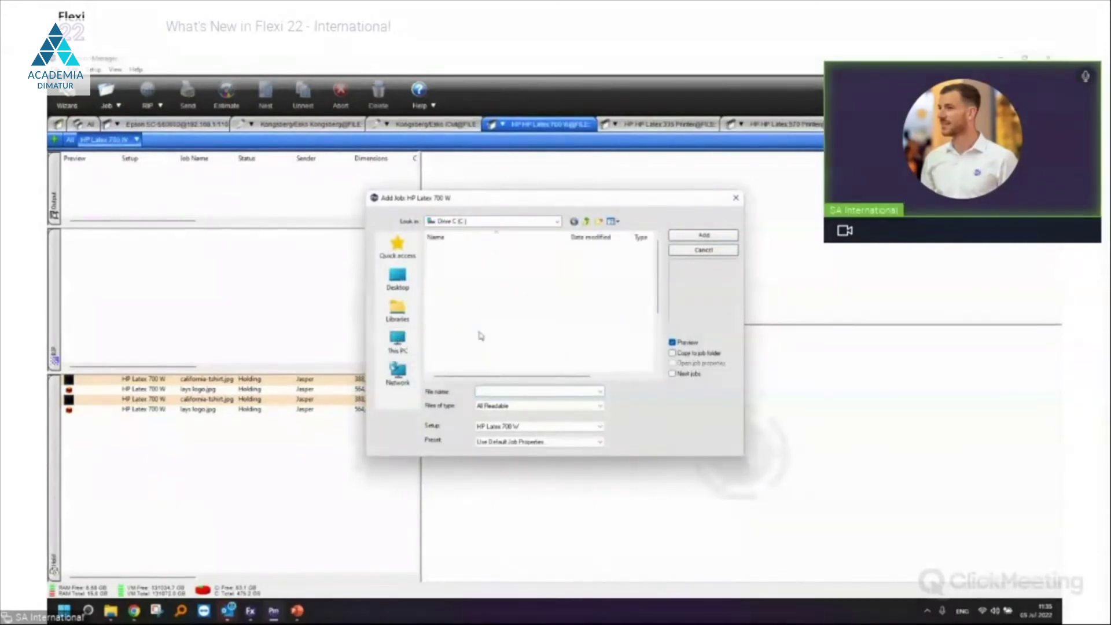
pyautogui.doubleClick(475, 366)
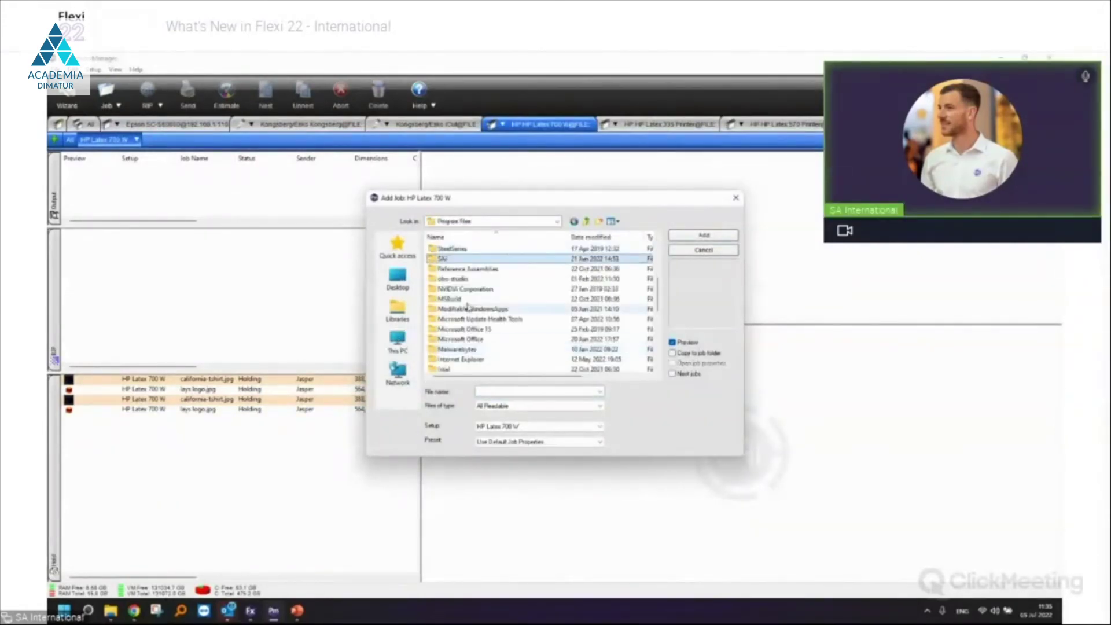
pyautogui.doubleClick(446, 258)
pyautogui.doubleClick(492, 350)
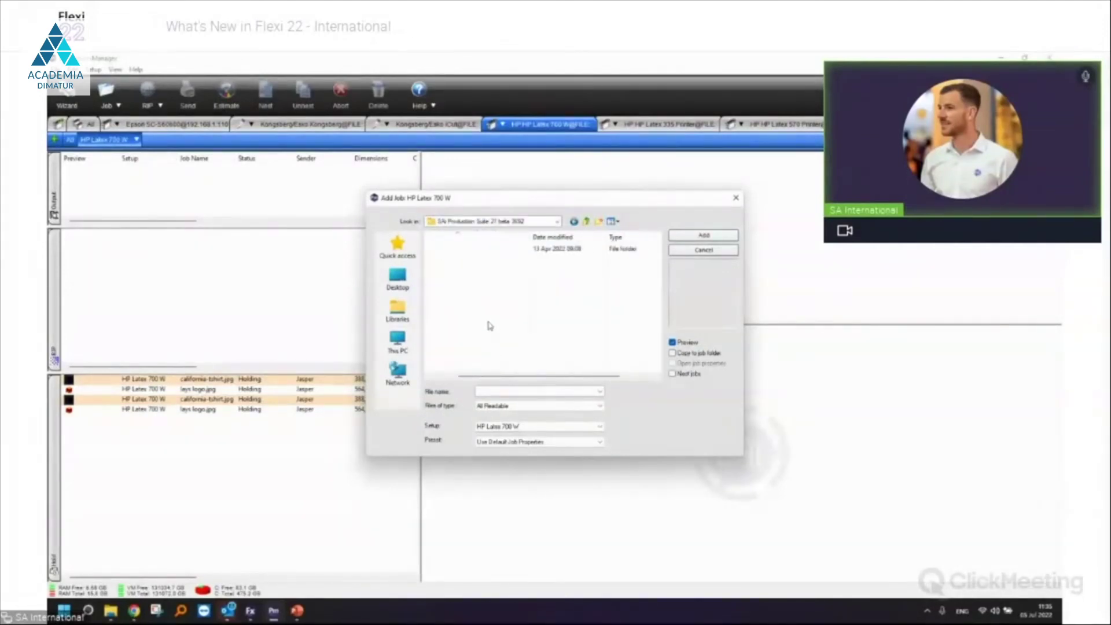
pyautogui.press('BackSpace')
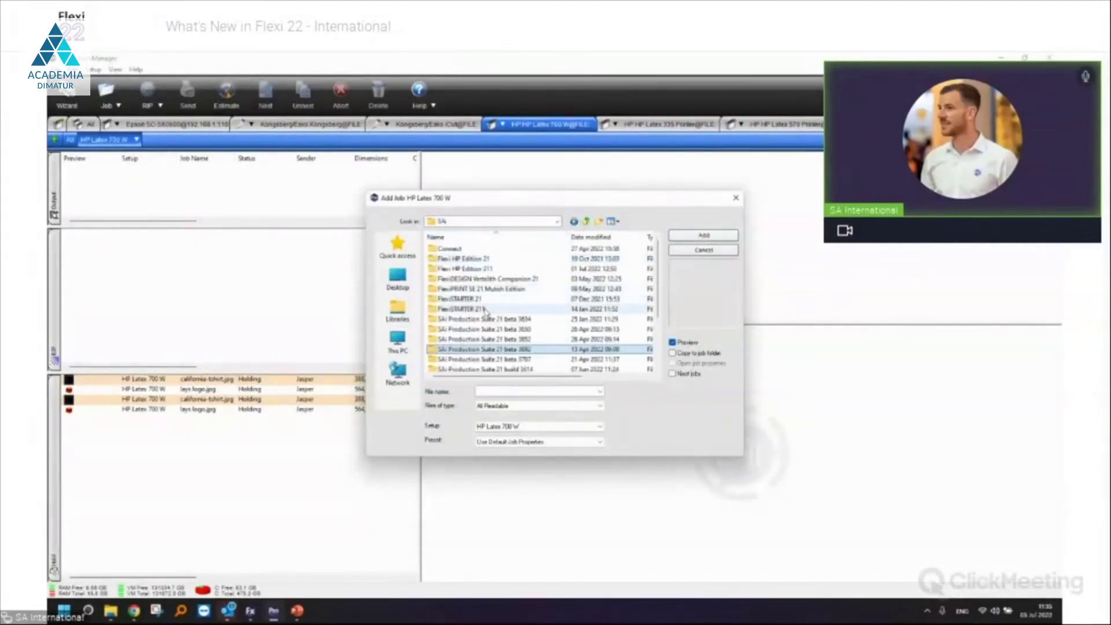
# Add ContourTest.eps from the PostScript samples folder of FlexiSTARTER 21 to the HP Latex 700 W queue
pyautogui.doubleClick(481, 299)
pyautogui.doubleClick(470, 328)
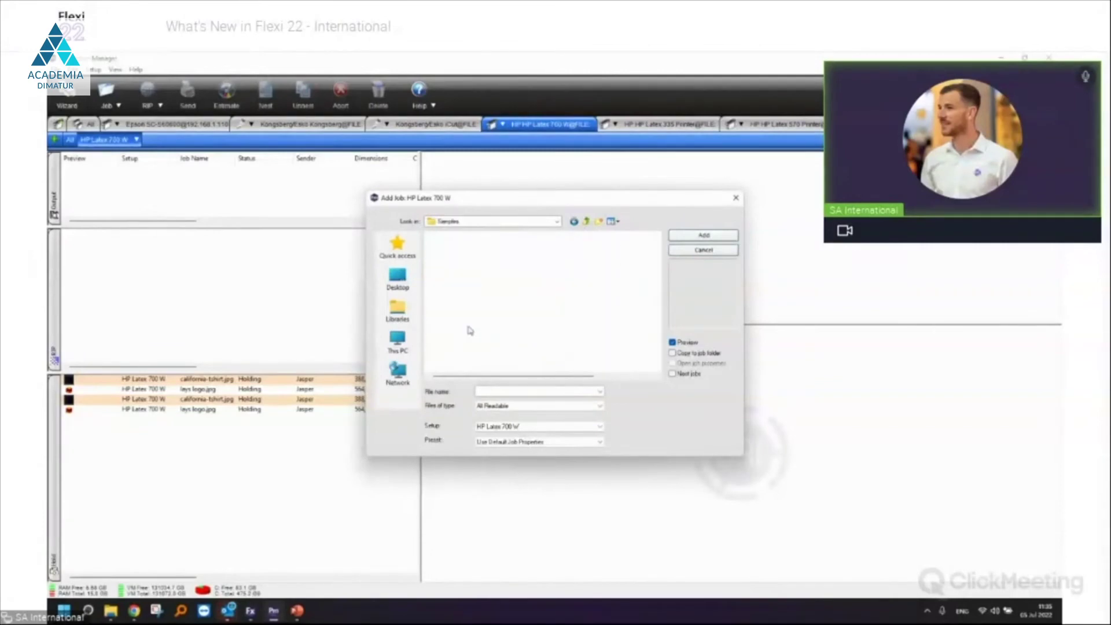
pyautogui.doubleClick(469, 309)
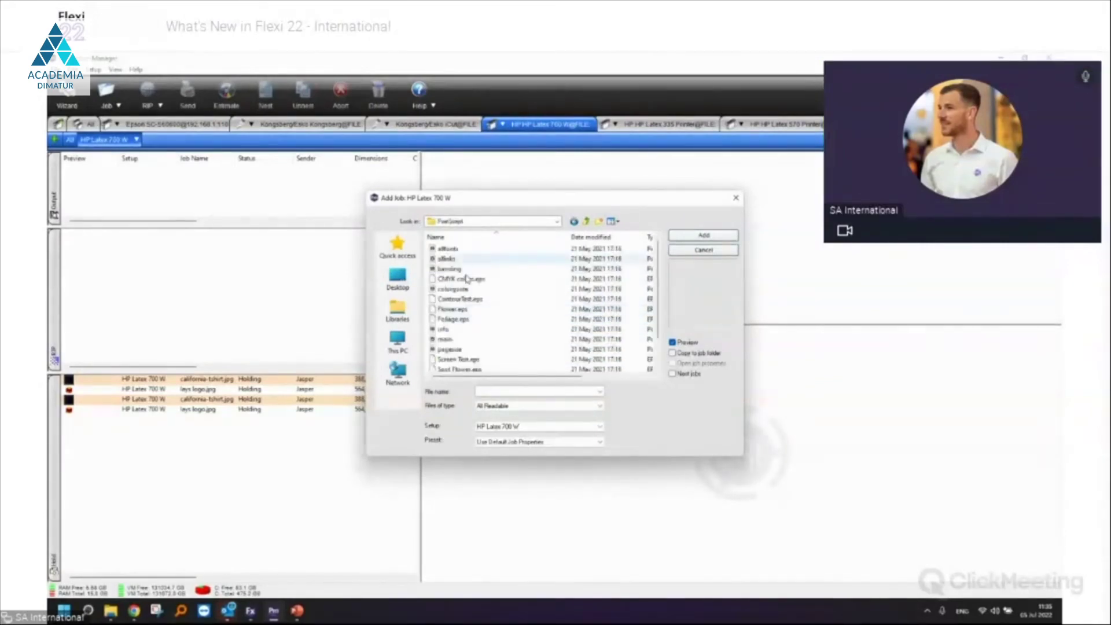
pyautogui.click(452, 299)
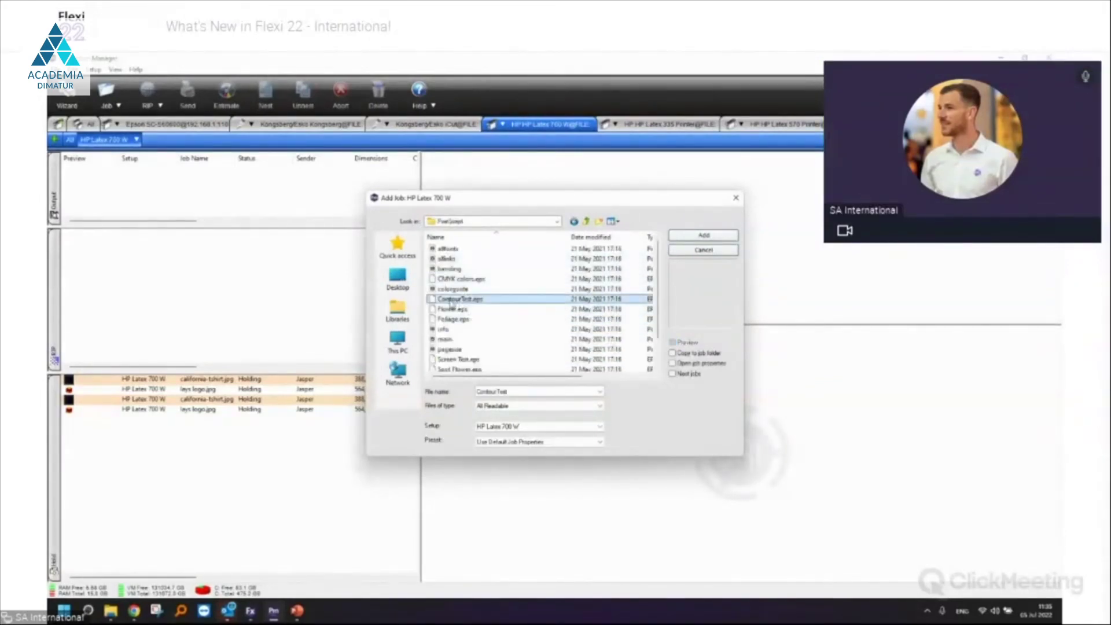
pyautogui.doubleClick(453, 300)
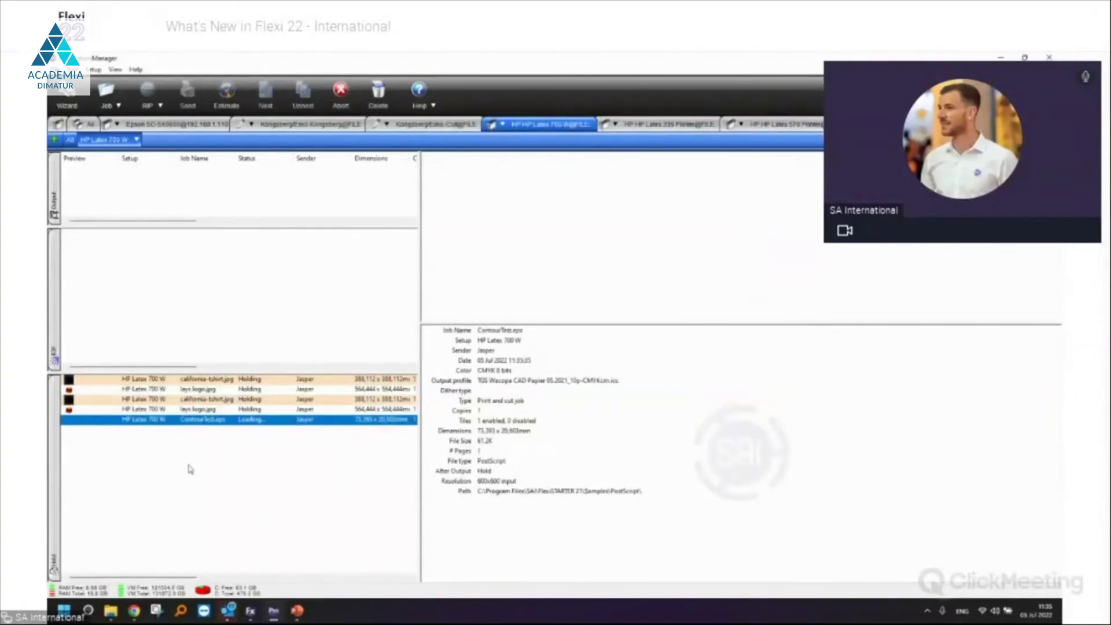
# Set the ContourTest.eps job to 20 copies and save its job properties
pyautogui.doubleClick(230, 424)
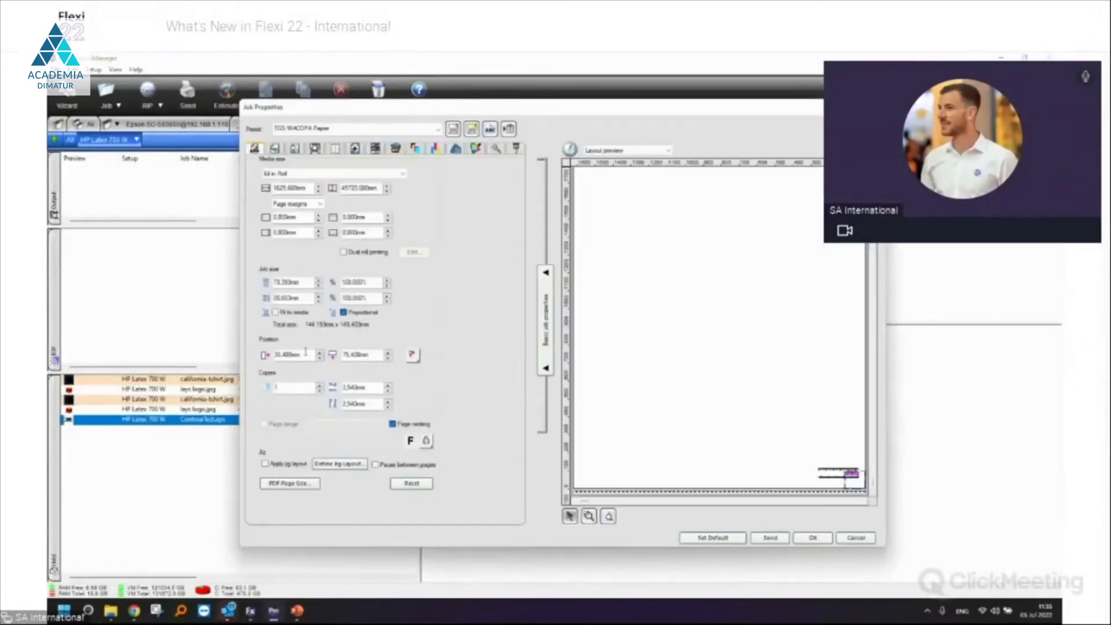
pyautogui.click(296, 387)
pyautogui.write('20')
pyautogui.press('Tab')
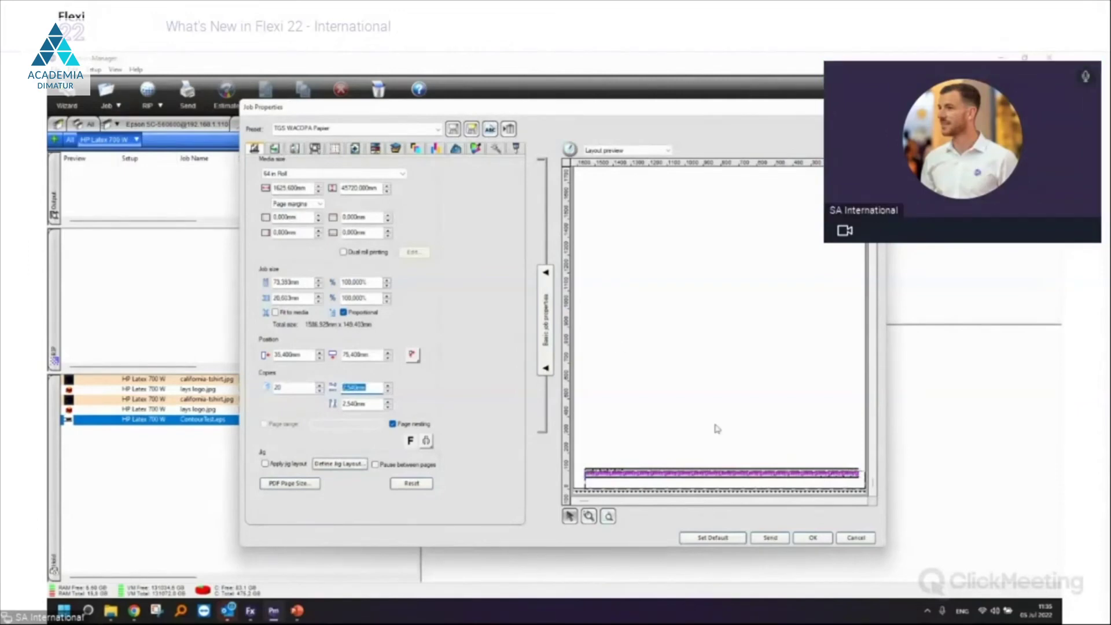
pyautogui.click(809, 538)
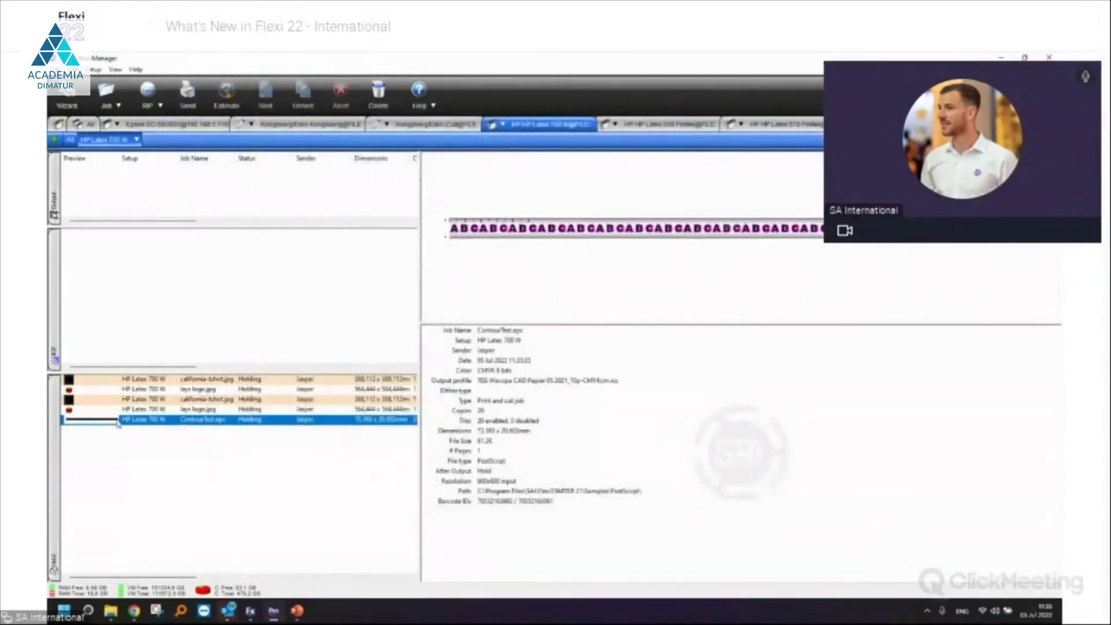
# Create an order from the ContourTest.eps job with order ID "barcode test", entering the customer's name and keeping the suggested date
pyautogui.rightClick(137, 424)
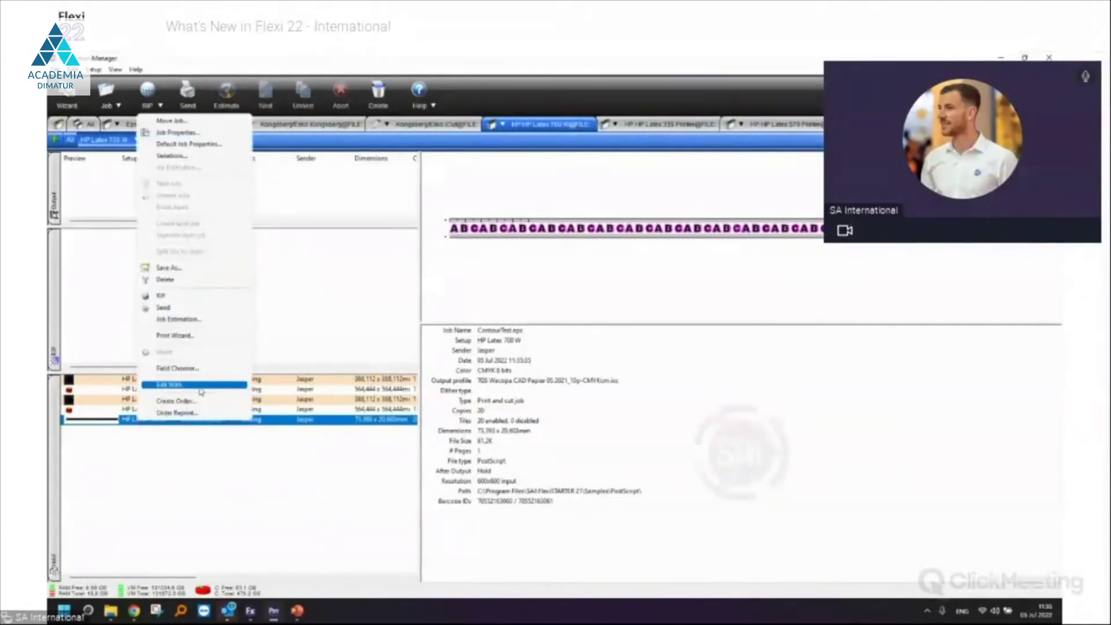
pyautogui.click(197, 407)
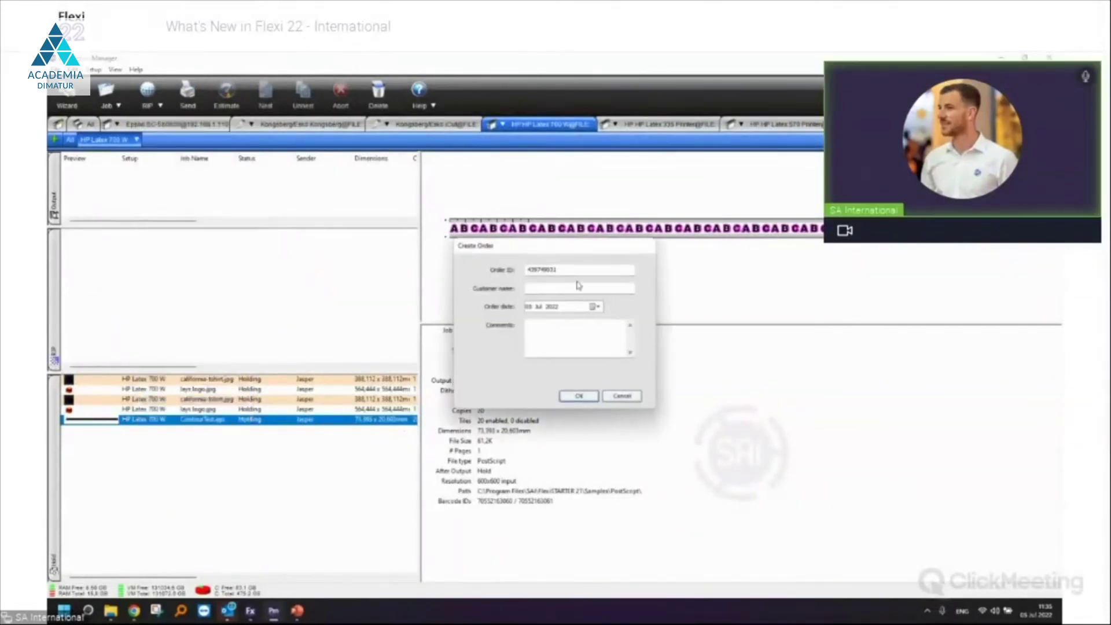
pyautogui.write('barcode test')
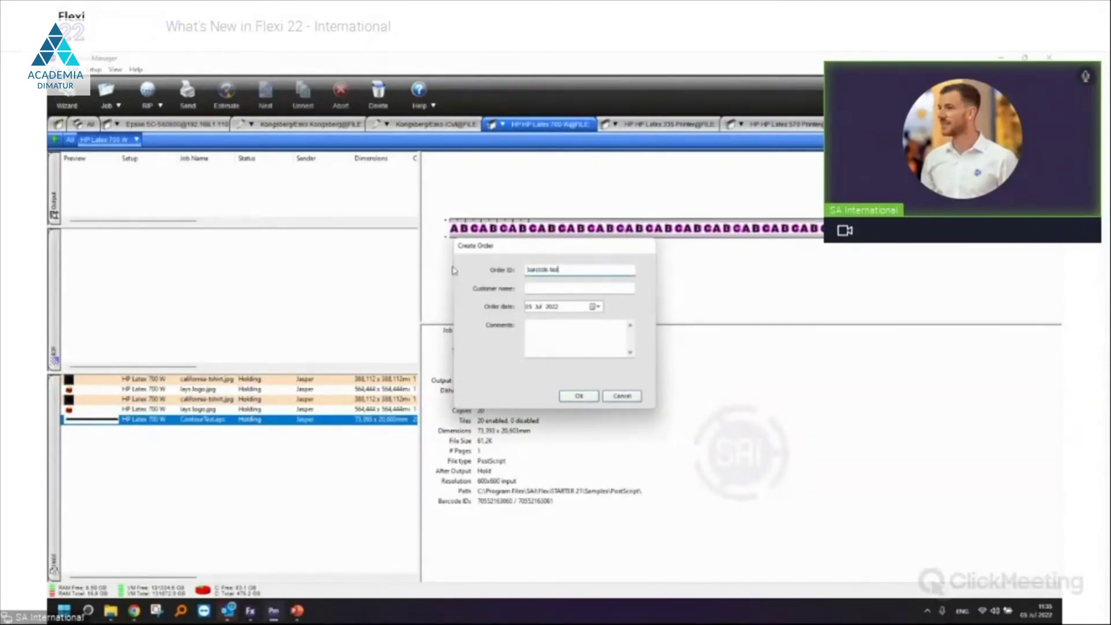
pyautogui.press('Tab')
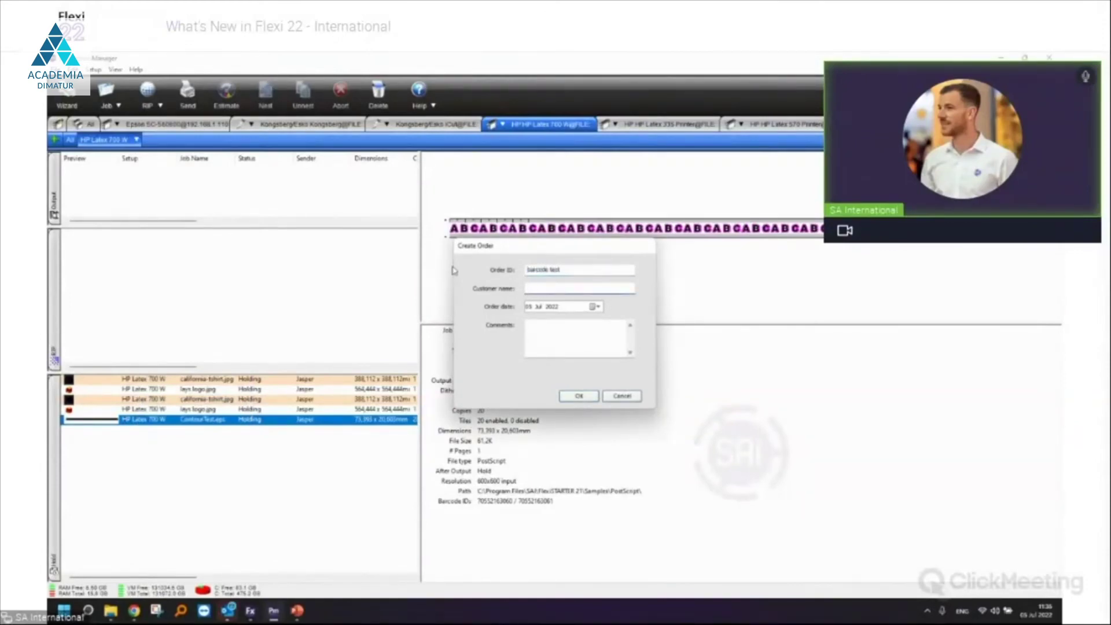
pyautogui.write('Lee')
pyautogui.click(570, 398)
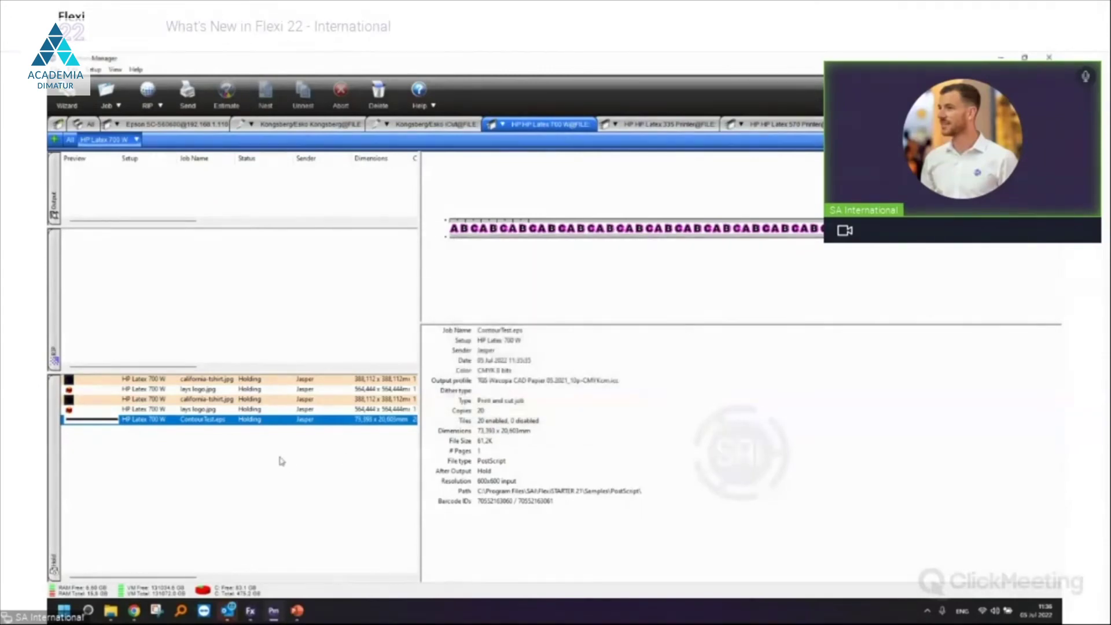
# Reprint the "barcode test" order by adding its job to the queue on hold, and select the reprinted job to check its barcode IDs
pyautogui.click(250, 421)
pyautogui.click(74, 69)
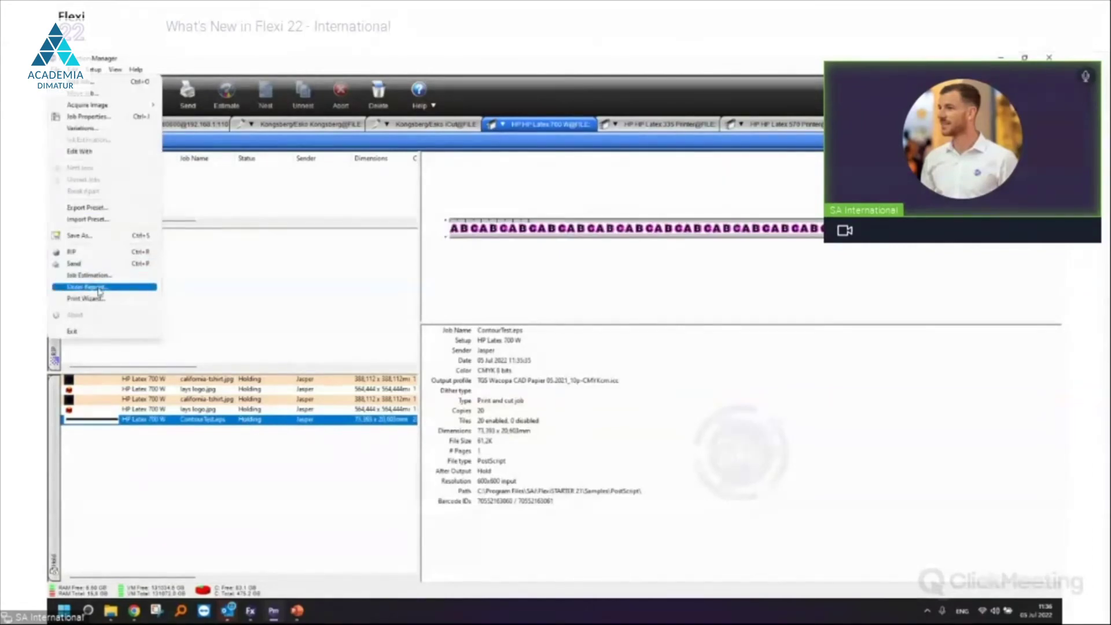
pyautogui.click(97, 287)
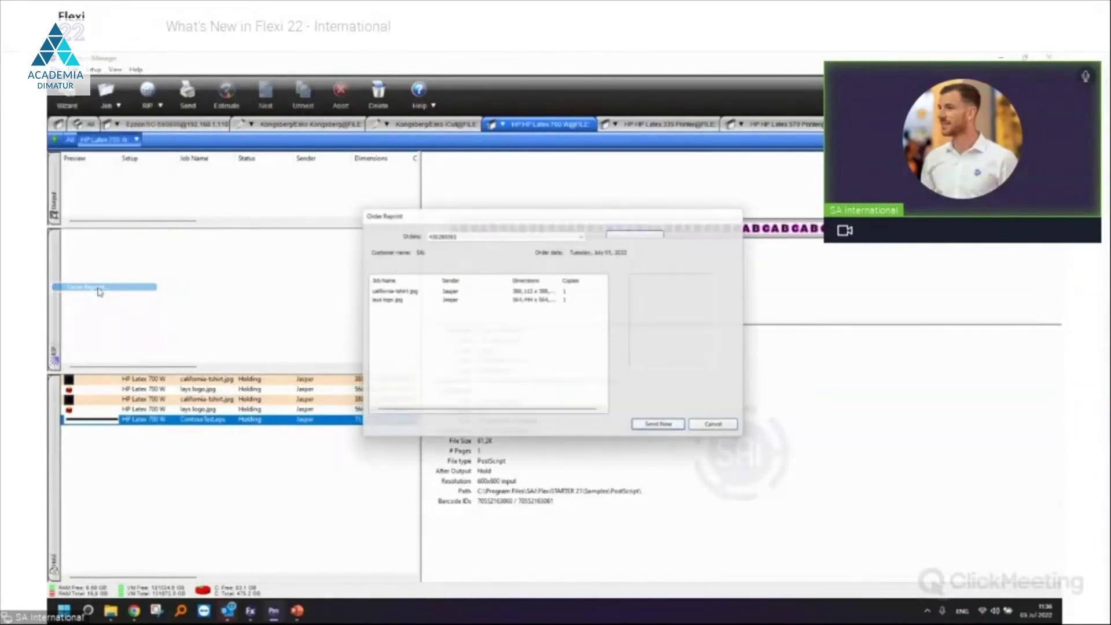
pyautogui.click(445, 233)
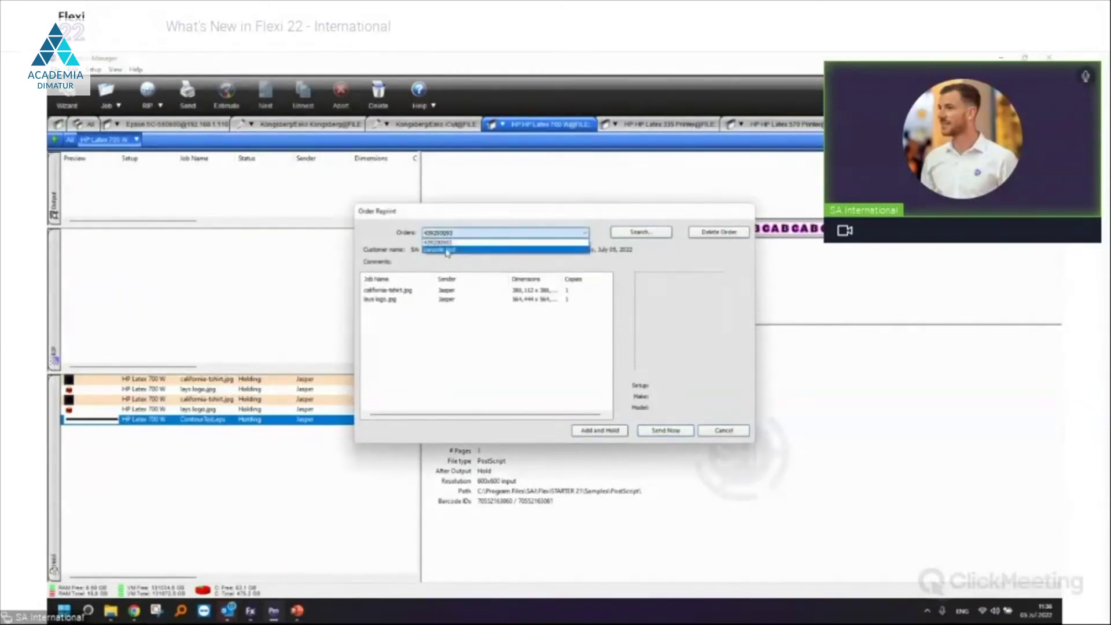
pyautogui.click(445, 250)
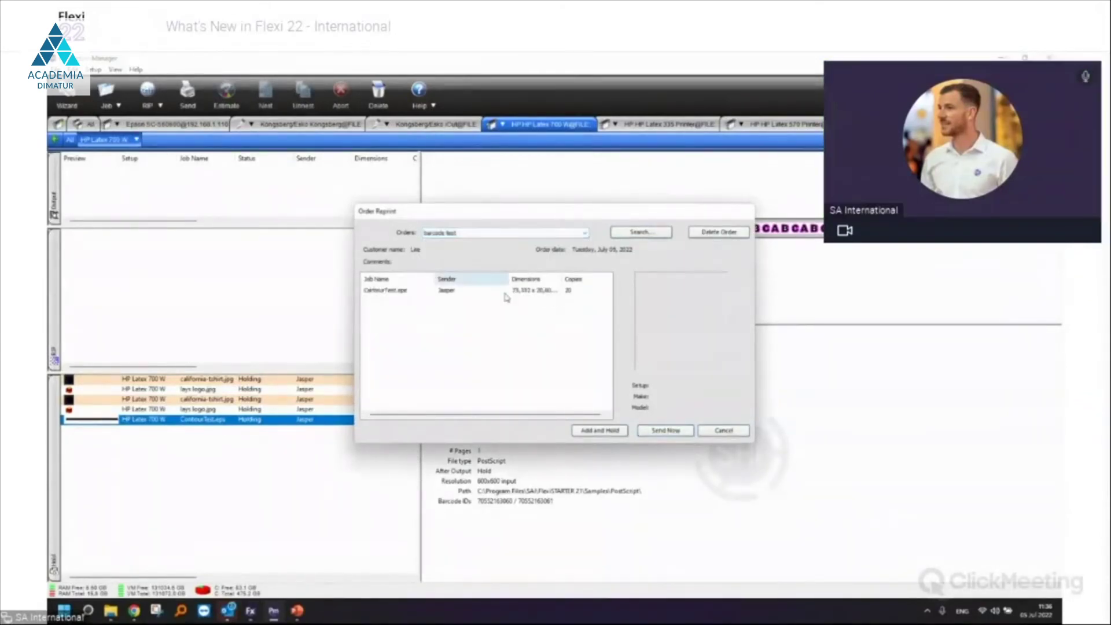
pyautogui.click(599, 431)
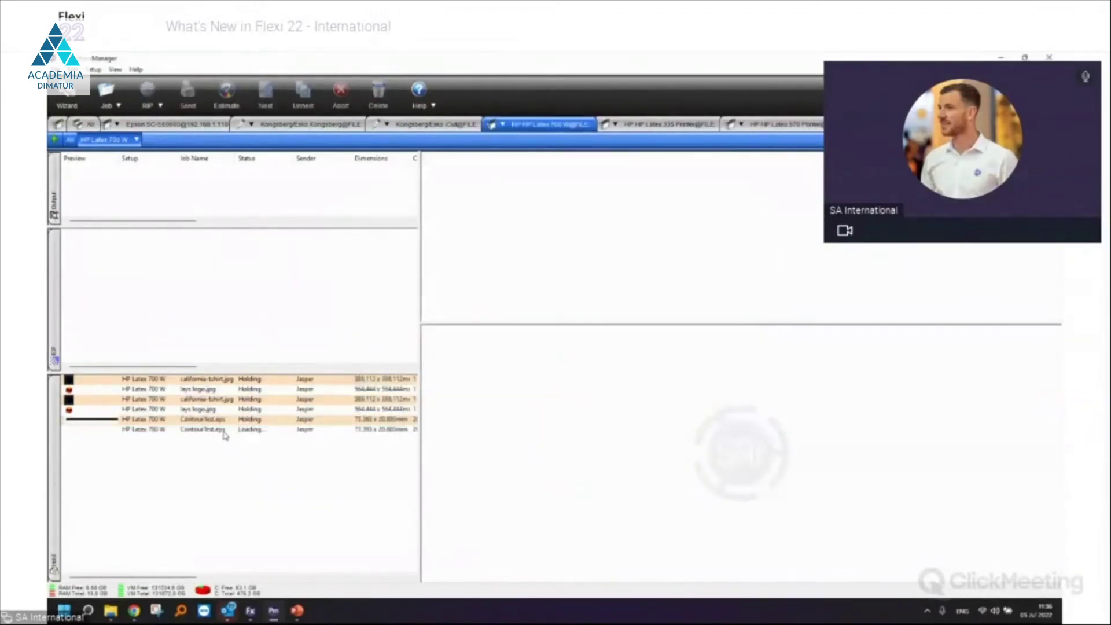
pyautogui.click(223, 430)
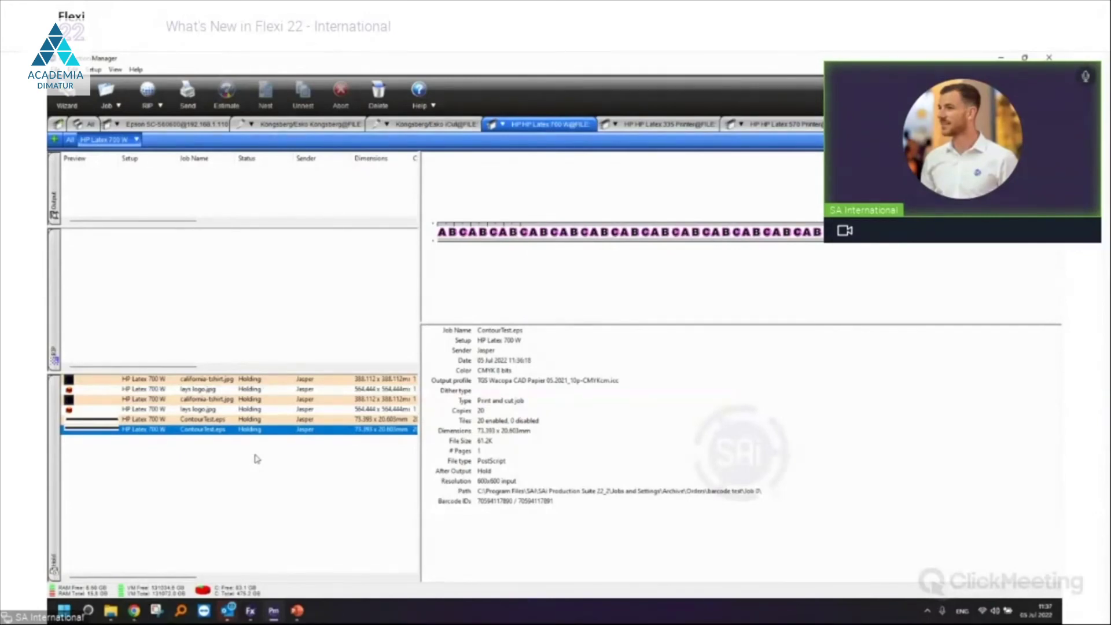
# RIP the reprinted ContourTest.eps job in the HP Latex 700 W queue after checking the HP Latex 570 queue
pyautogui.hscroll(2, 434, 124)
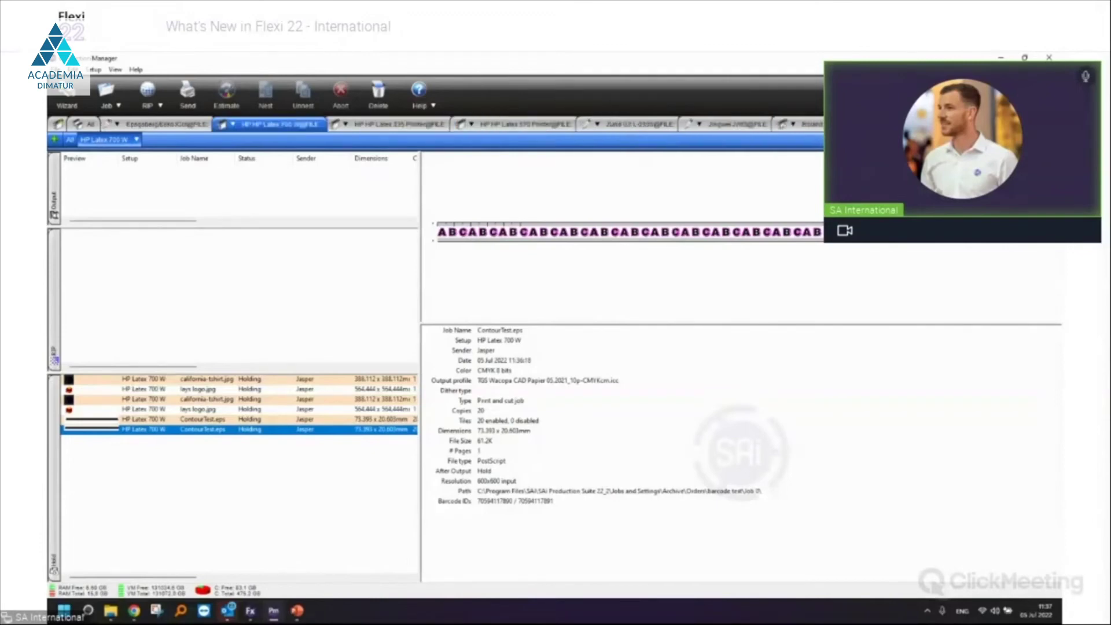
pyautogui.hscroll(1, 434, 123)
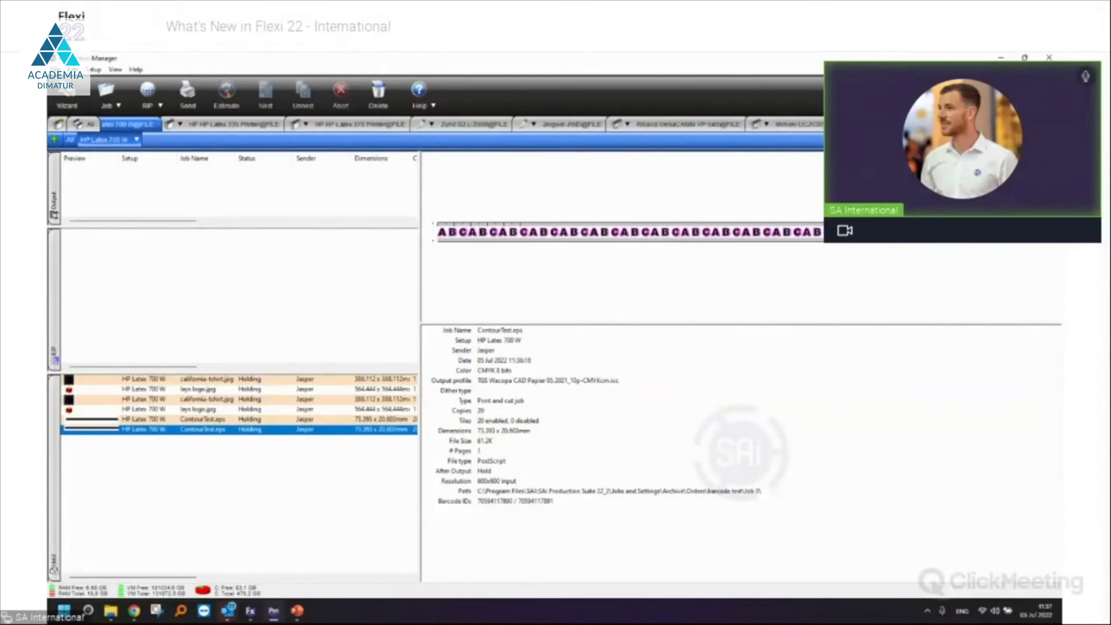
pyautogui.click(366, 124)
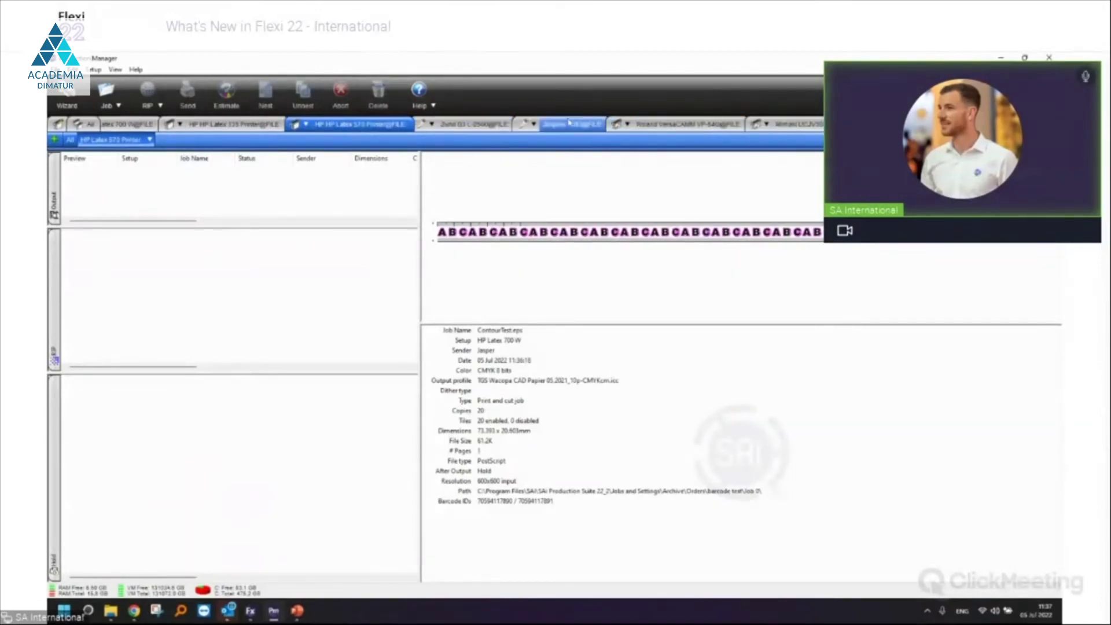
pyautogui.click(130, 124)
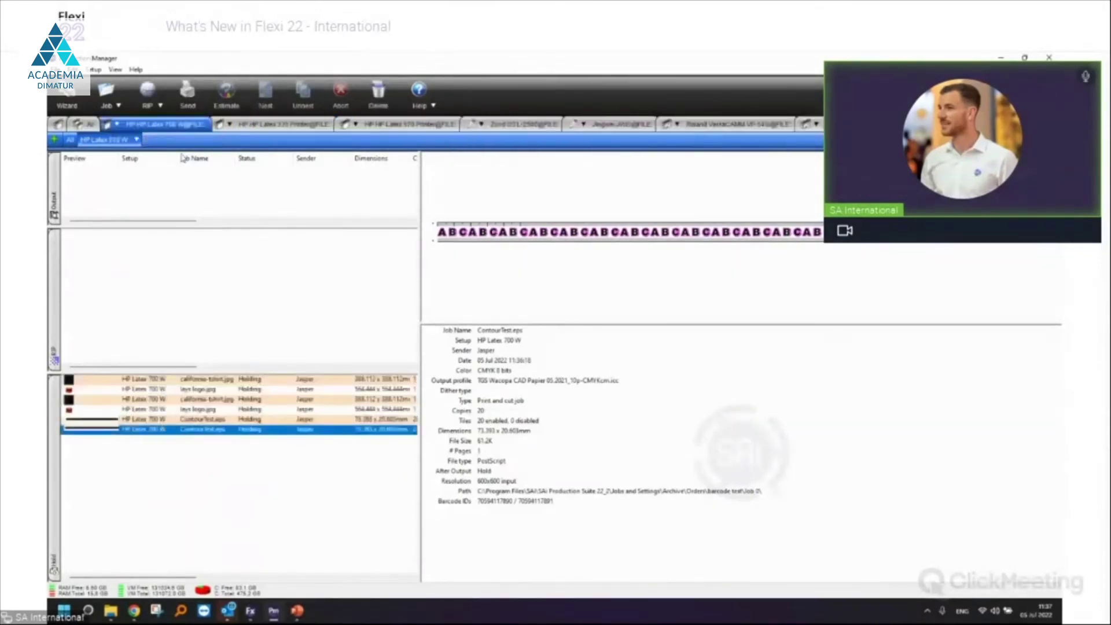
pyautogui.click(186, 96)
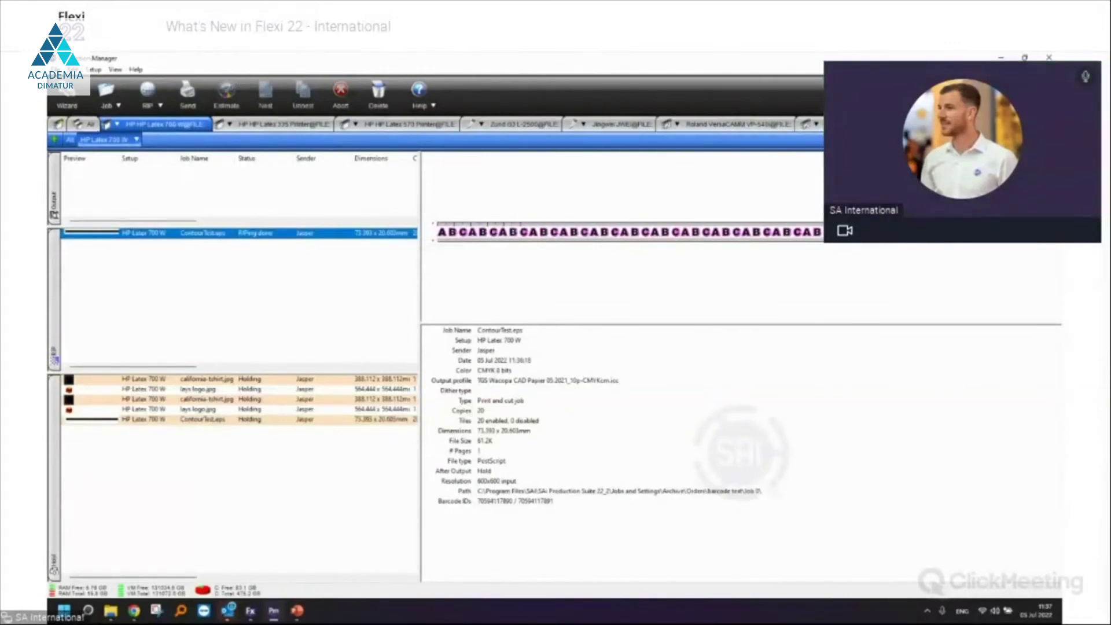
# Send the RIPed ContourTest.eps job to output, saving the print file as ContourTest in native format and cancelling the cut file's save
pyautogui.click(358, 125)
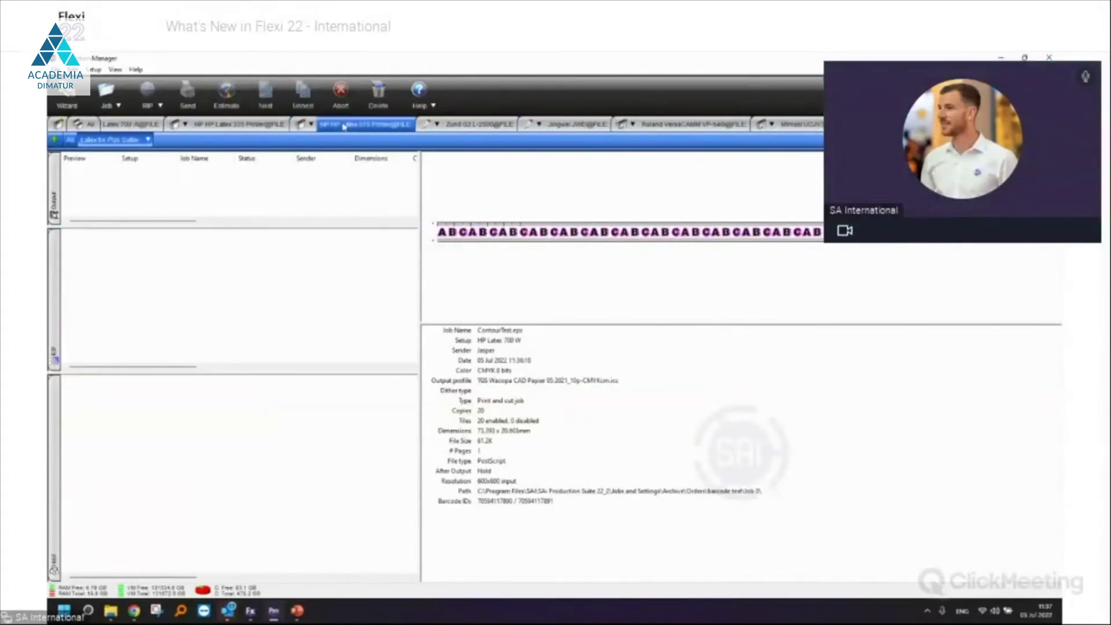
pyautogui.click(130, 124)
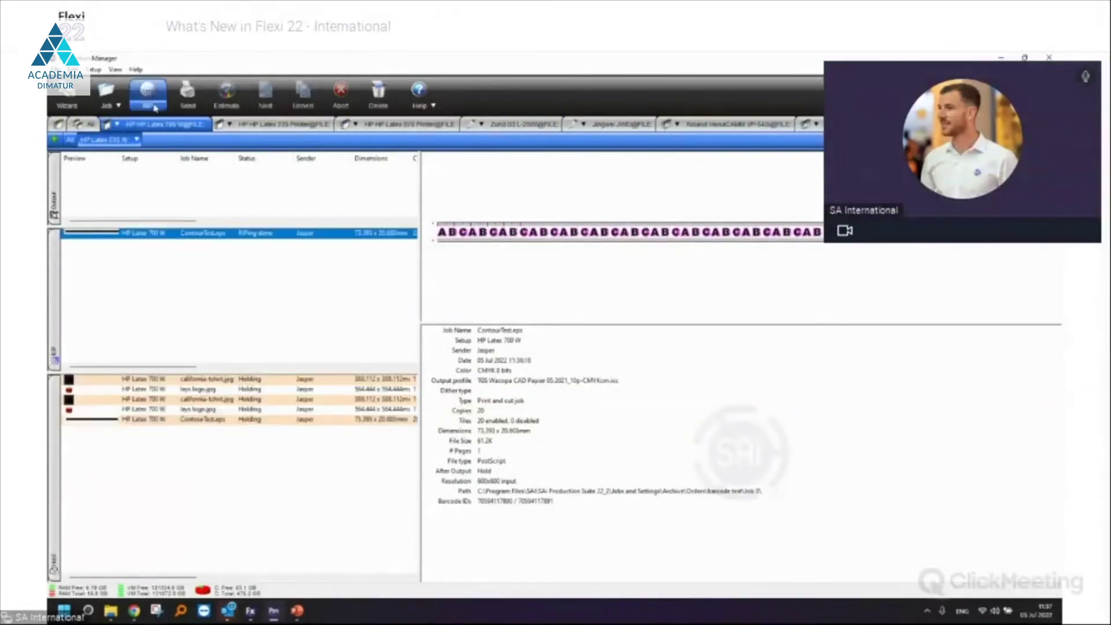
pyautogui.click(187, 93)
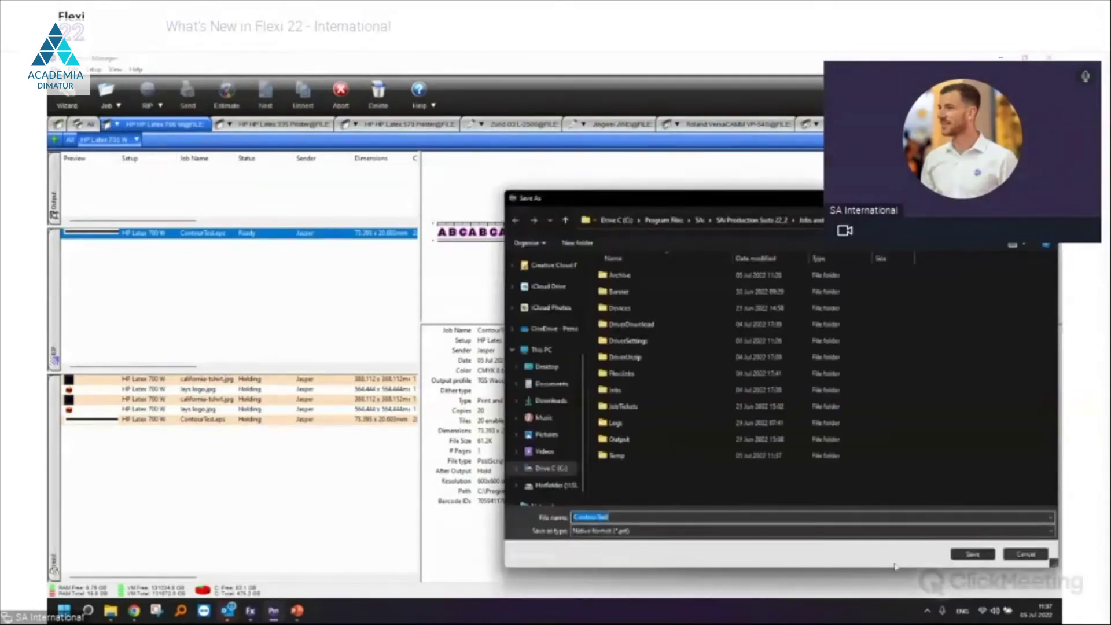
pyautogui.click(970, 553)
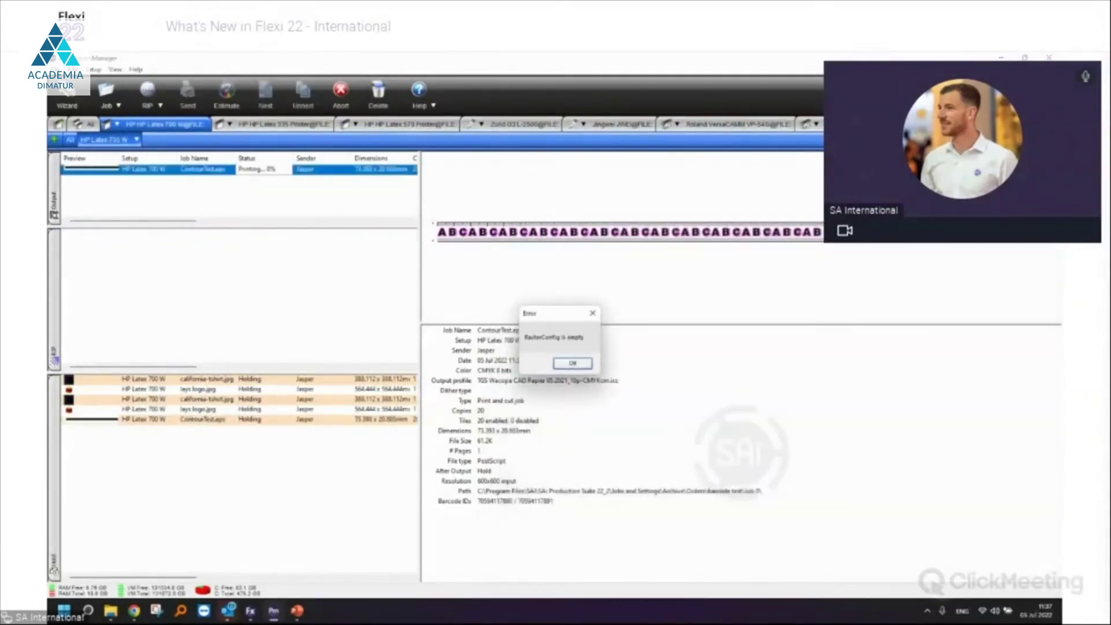
pyautogui.click(572, 363)
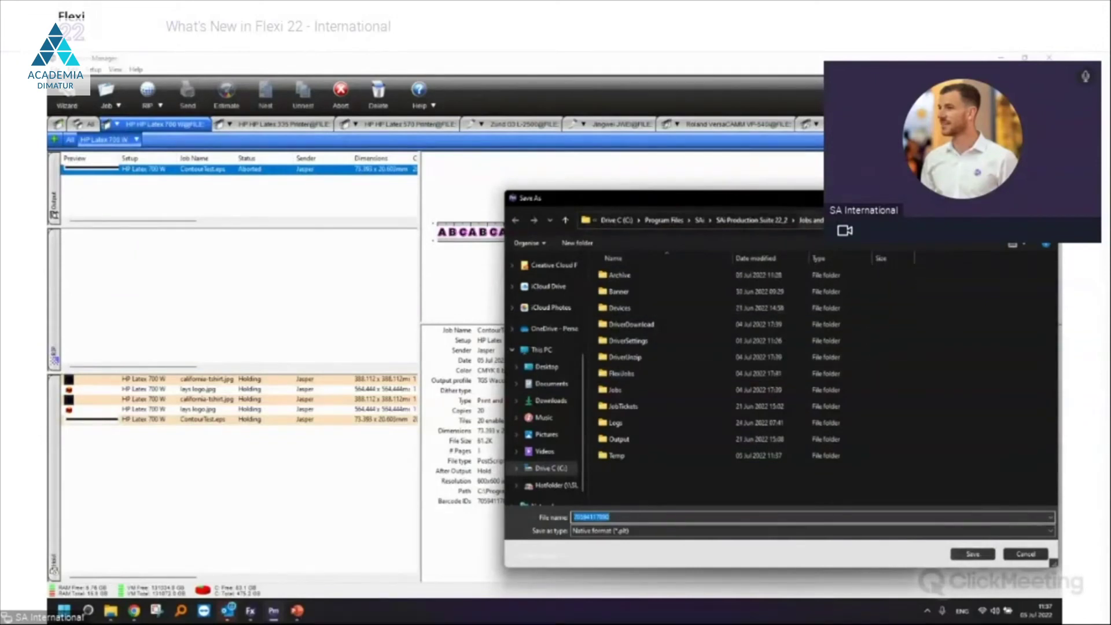
pyautogui.press('Escape')
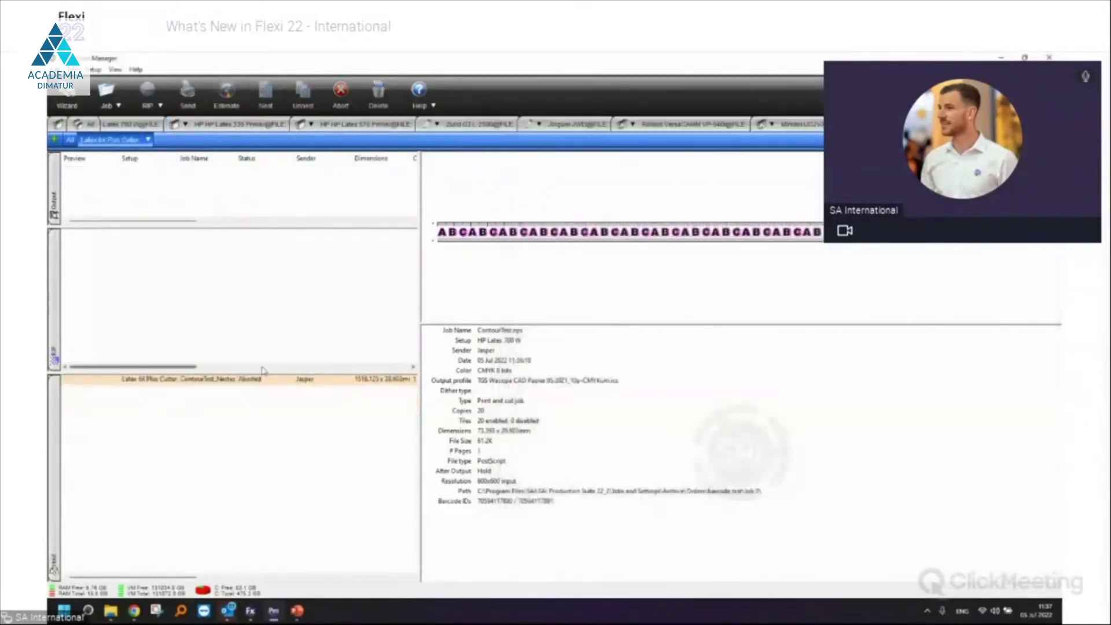
# Examine the barcode IDs and job options of the nested cut job in the Latex 64 Plus Cutter queue, and return to the HP Latex 700 W queue
pyautogui.click(252, 380)
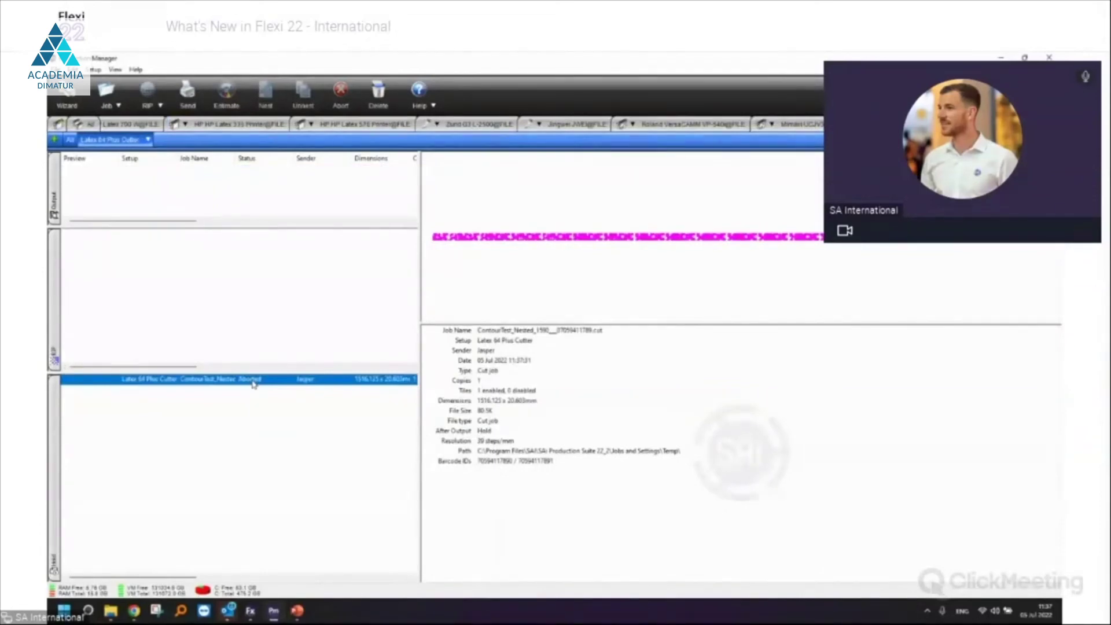
pyautogui.rightClick(253, 382)
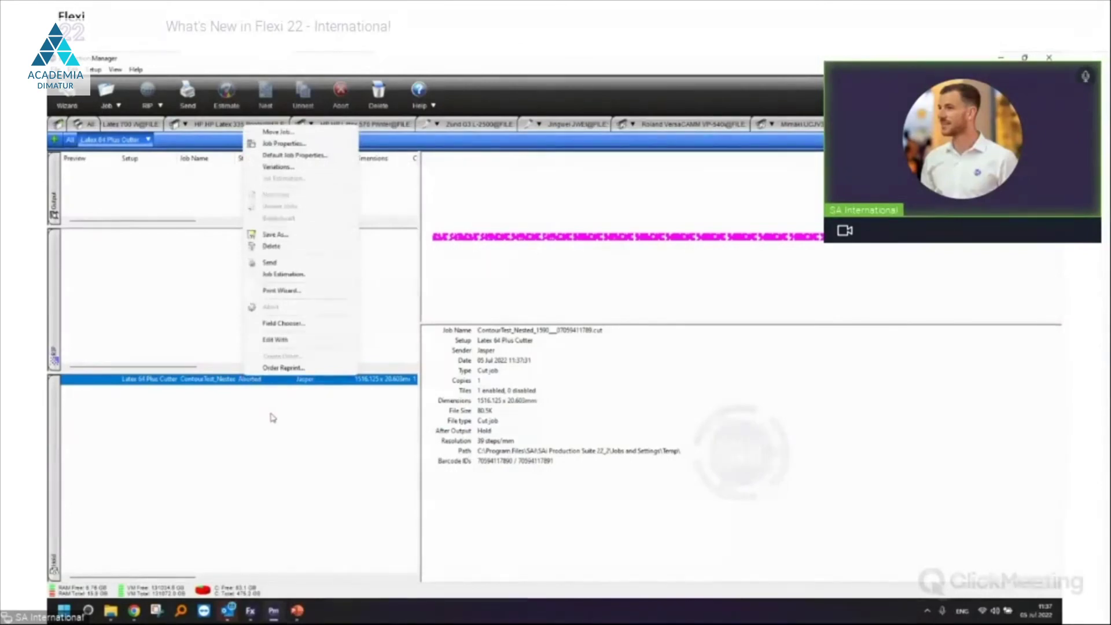
pyautogui.click(272, 417)
pyautogui.click(132, 124)
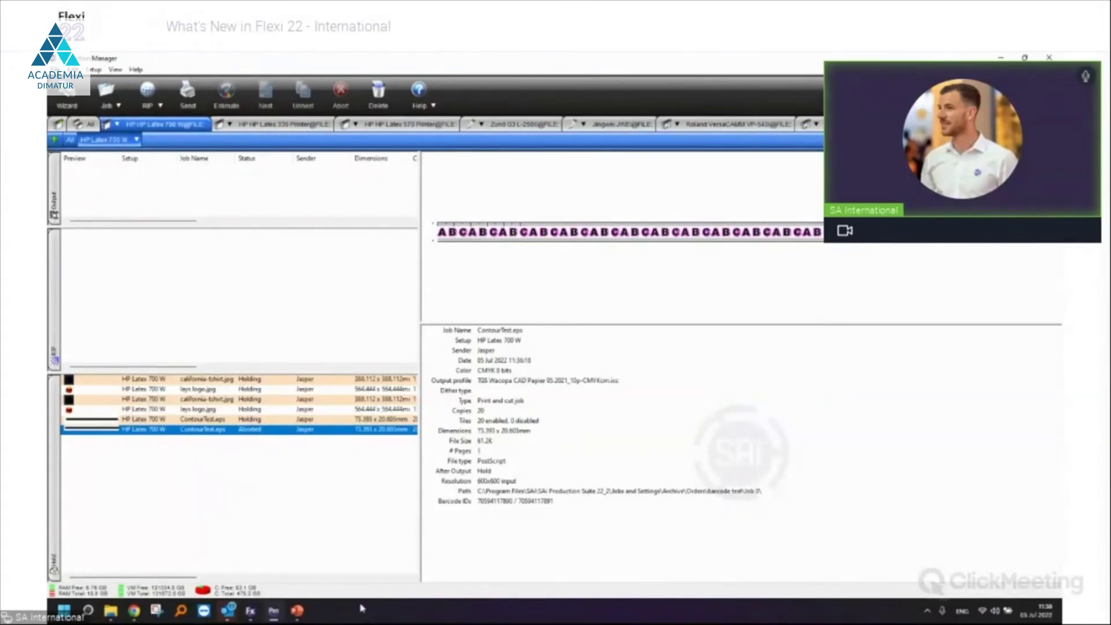
# Switch to the Flexi design application and open SAi Connect on its Statistics page to view media usage, ink usage and the jobs list
pyautogui.click(250, 612)
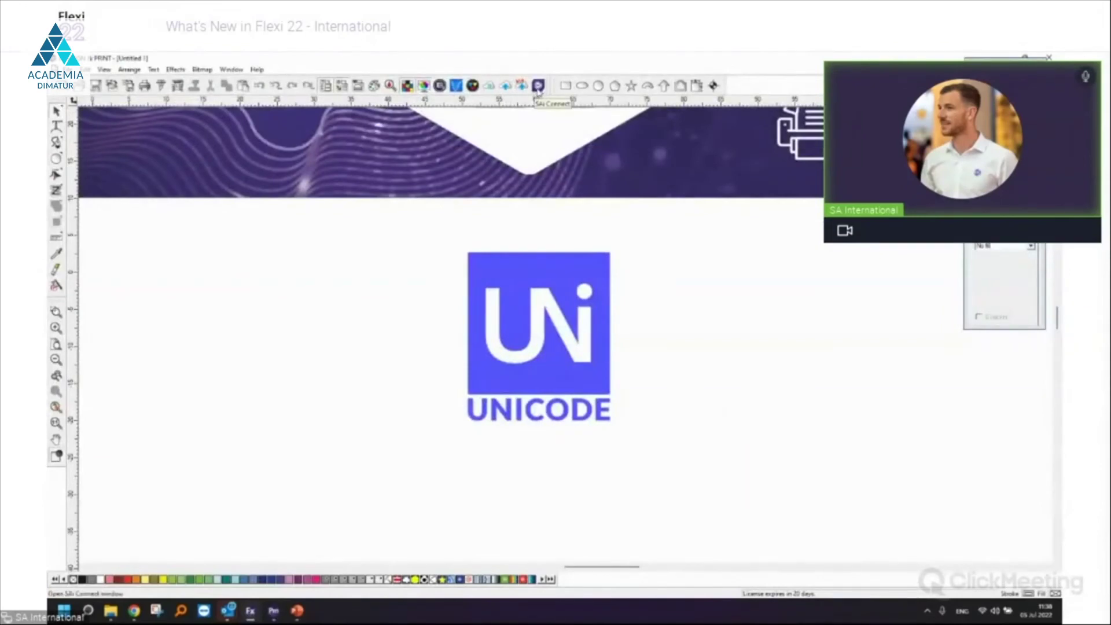
pyautogui.click(926, 614)
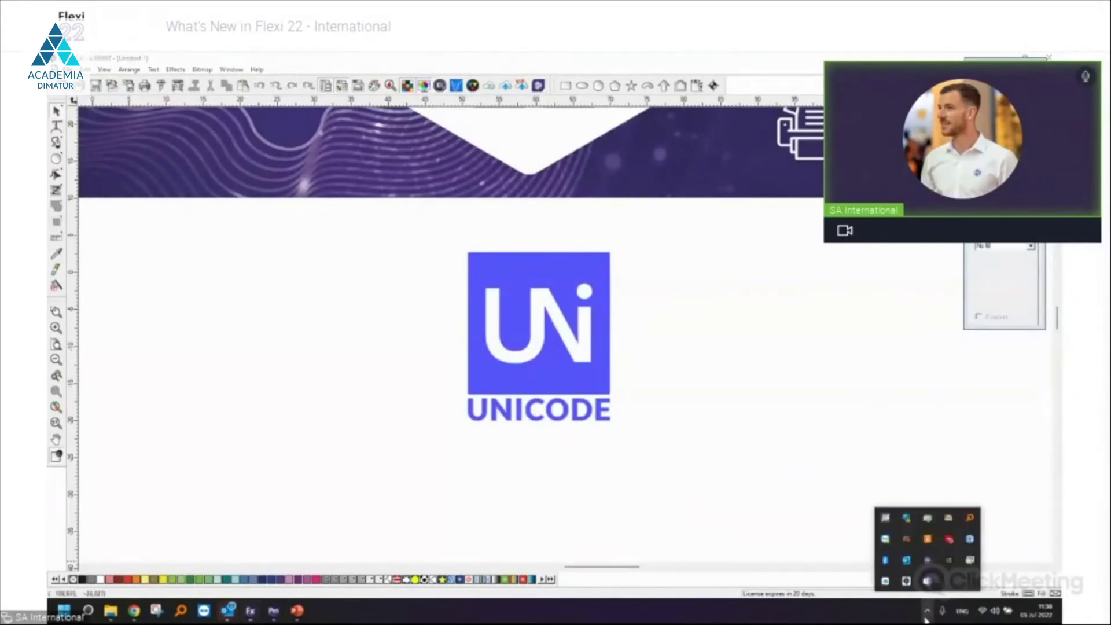
pyautogui.click(928, 563)
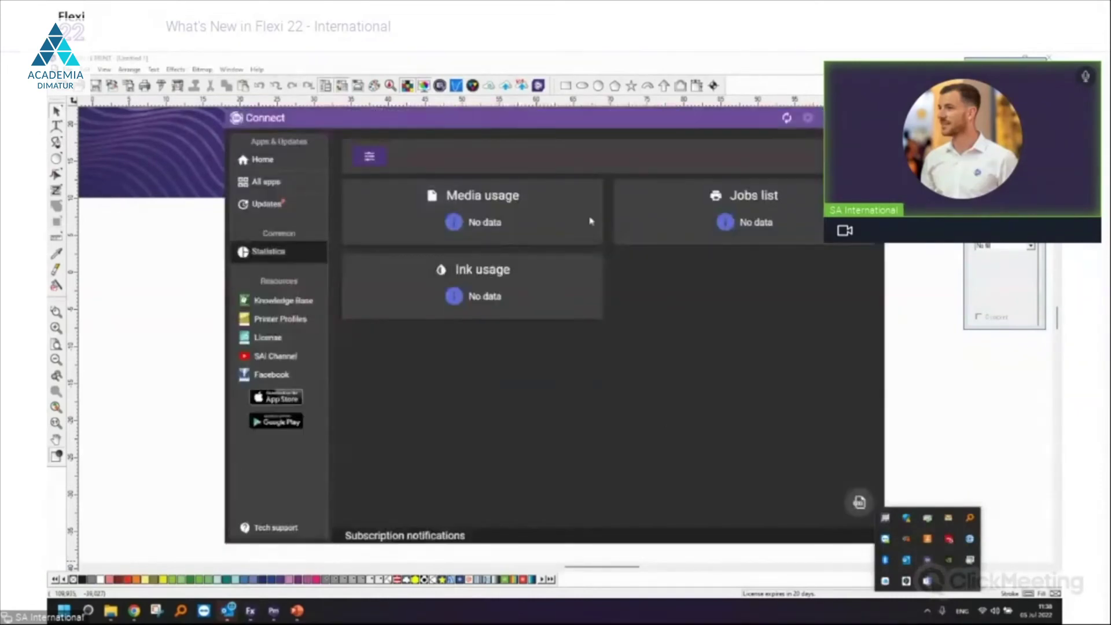
pyautogui.click(575, 120)
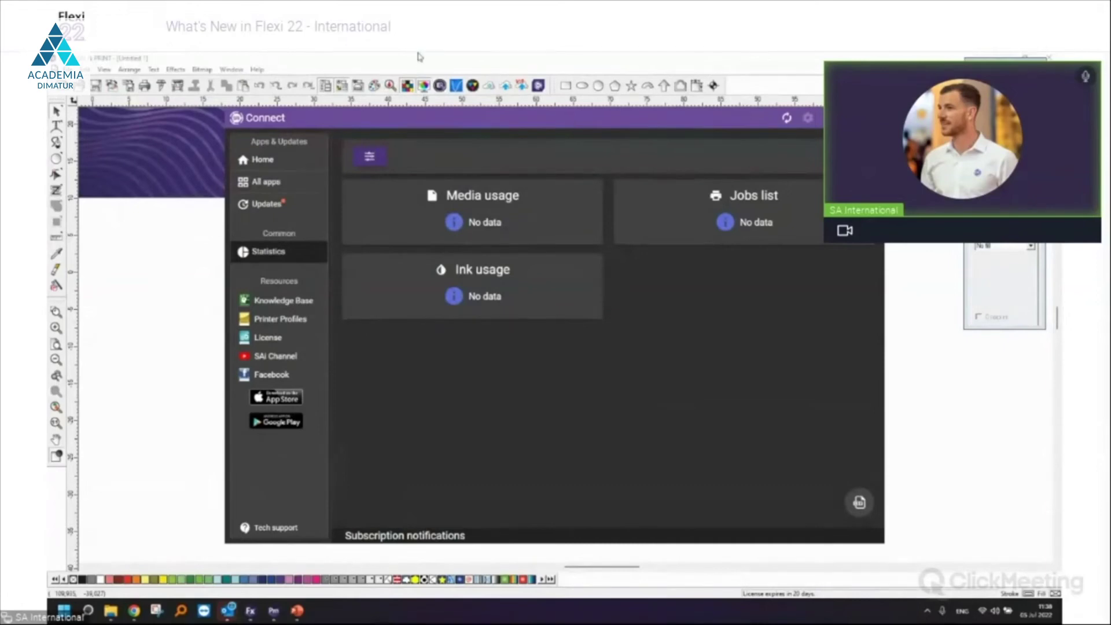
# Review the available software updates and the Statistics page in SAi Connect, and return to the design canvas
pyautogui.click(272, 207)
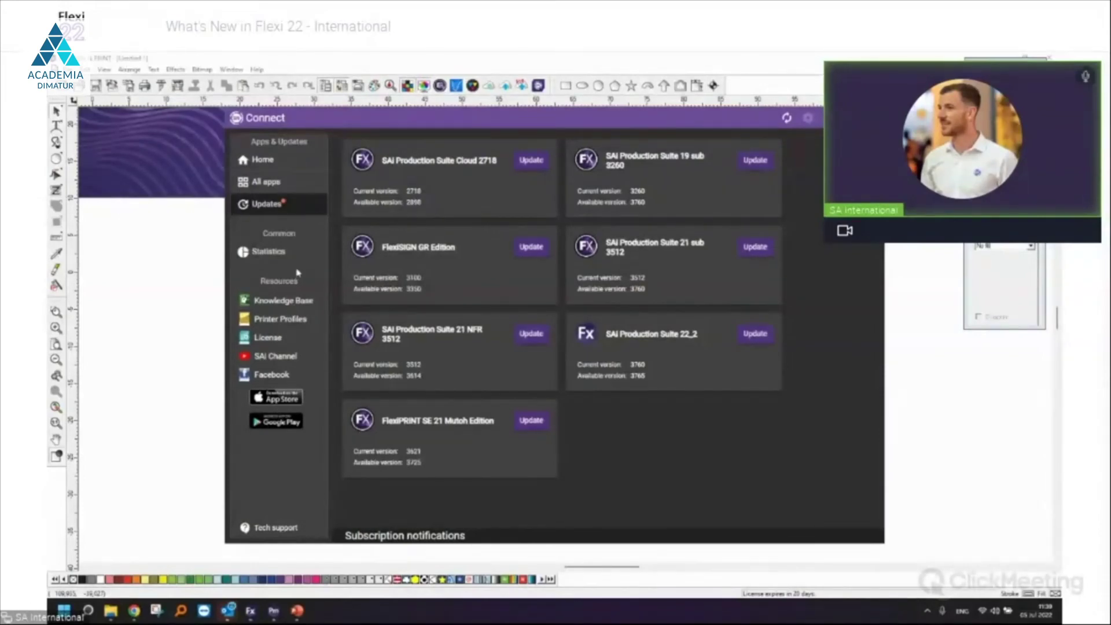
pyautogui.click(269, 253)
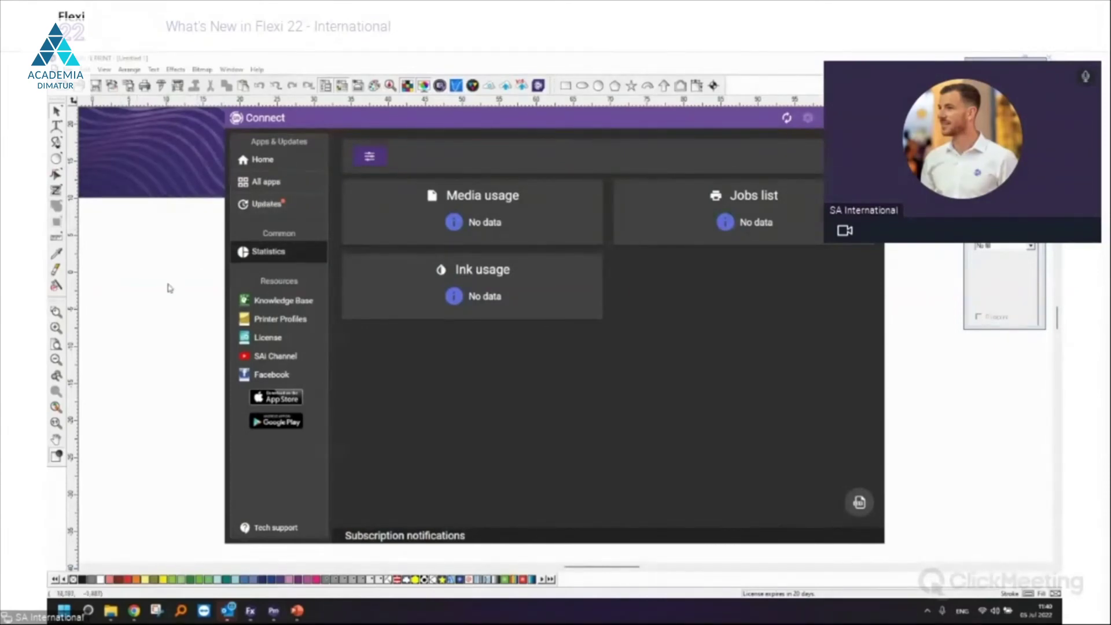
pyautogui.click(272, 205)
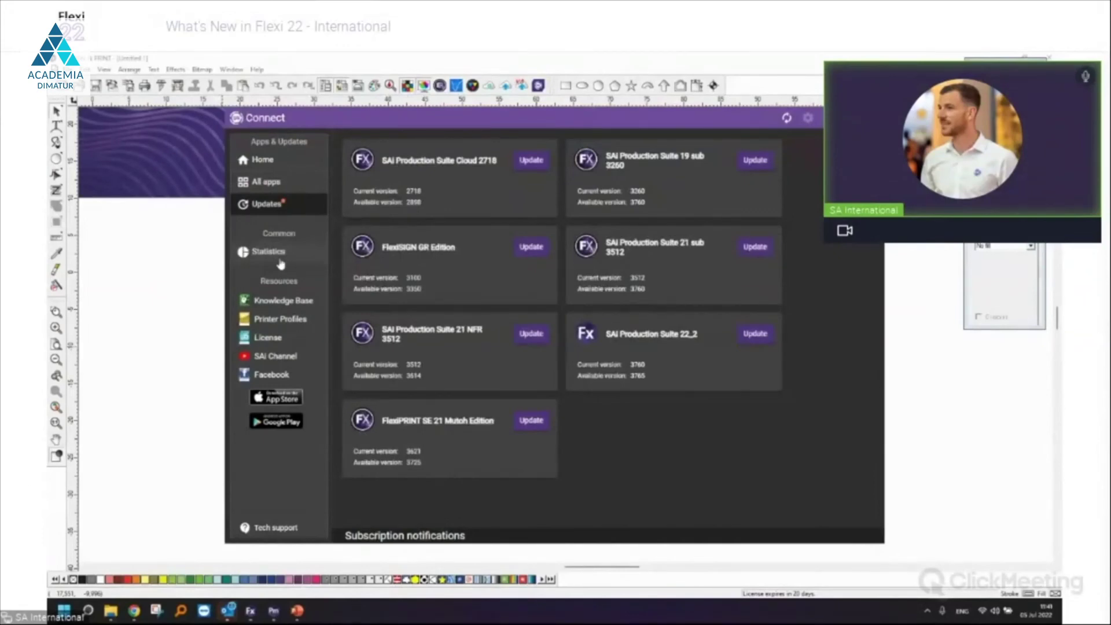
pyautogui.click(175, 299)
pyautogui.scroll(3, 211, 350)
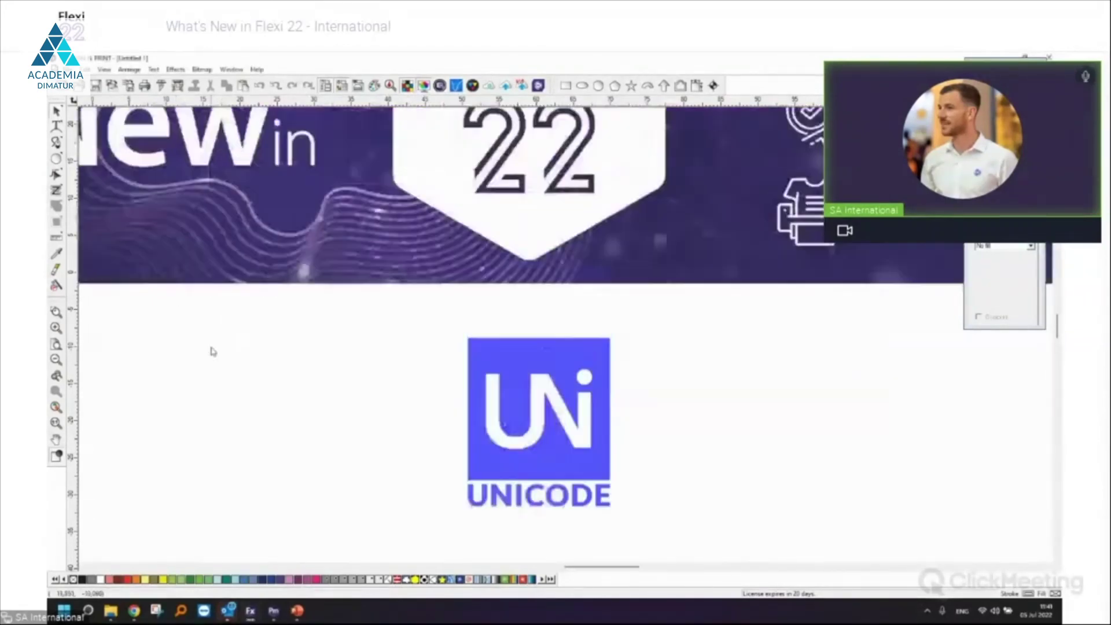
pyautogui.scroll(3, 212, 350)
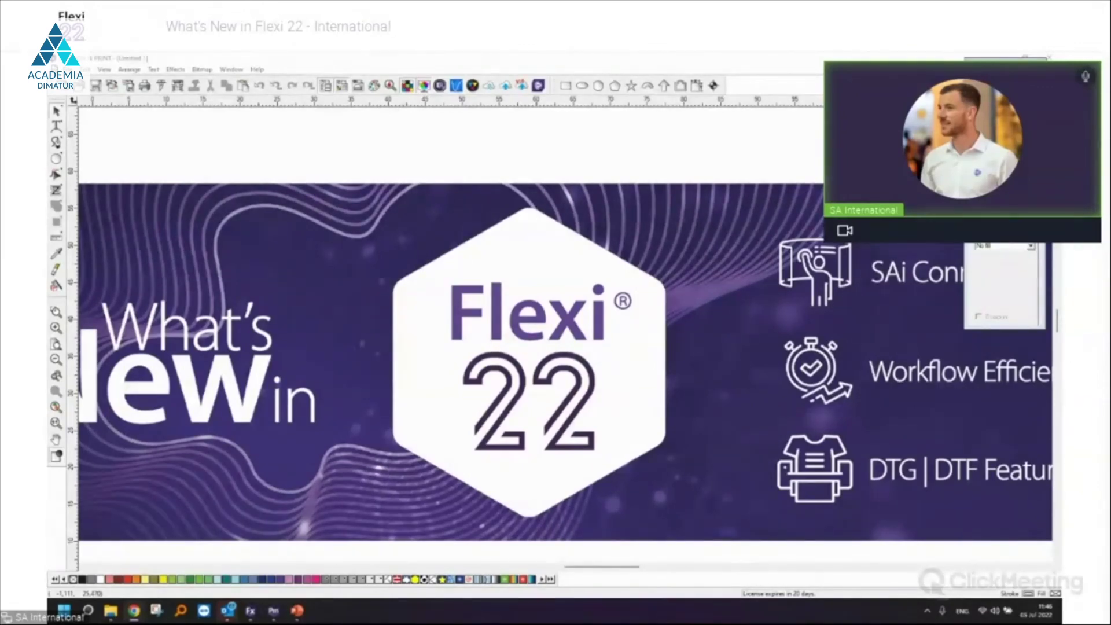
pyautogui.click(175, 70)
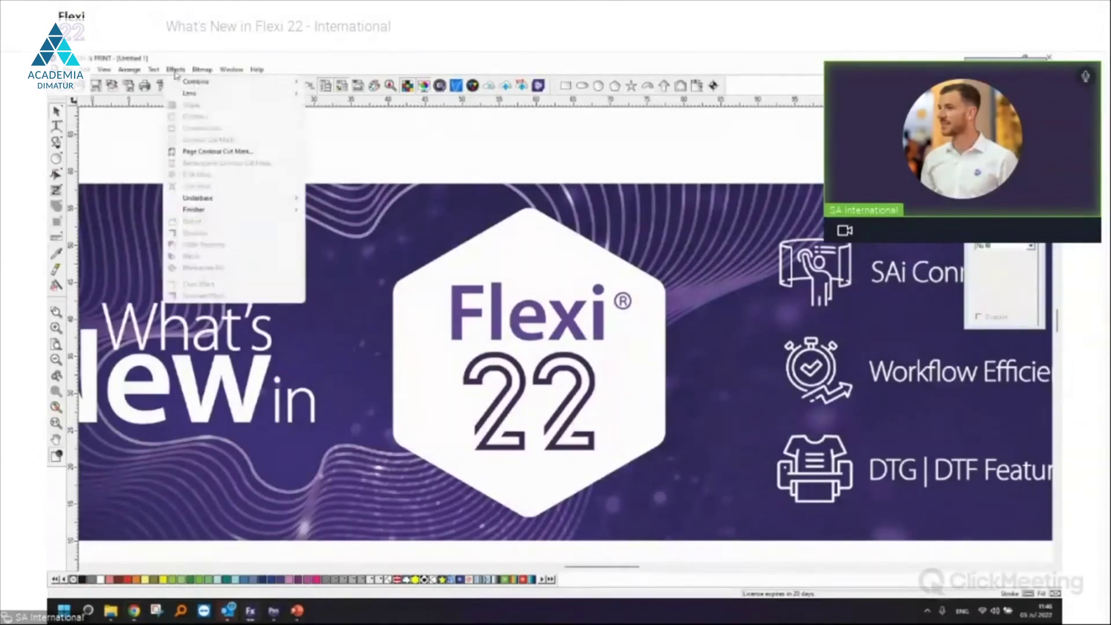
pyautogui.click(125, 128)
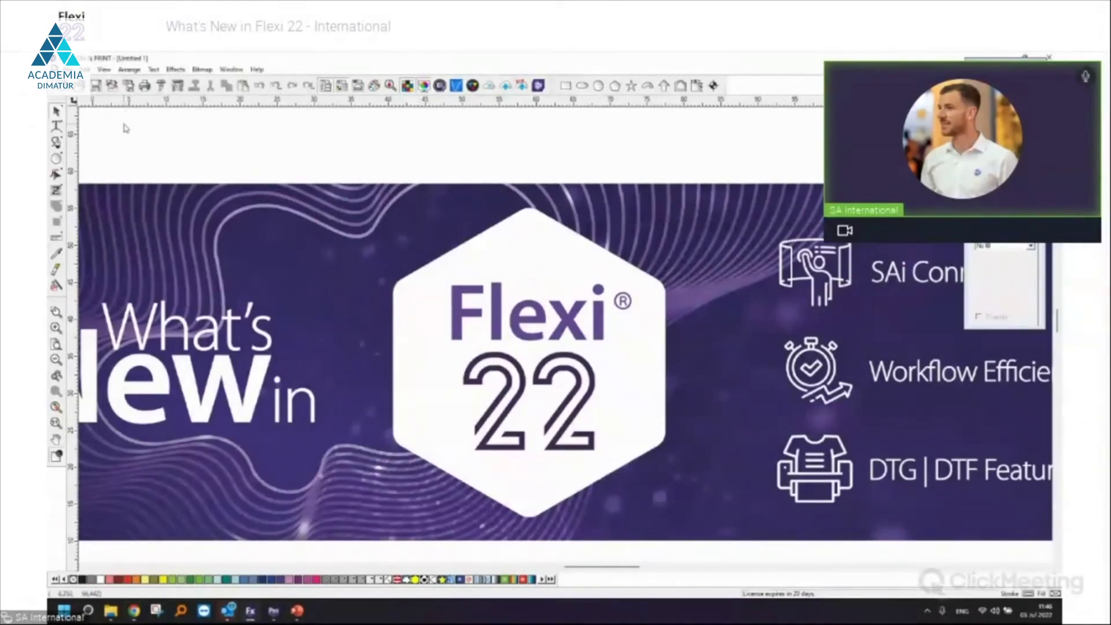
pyautogui.scroll(-3, 124, 126)
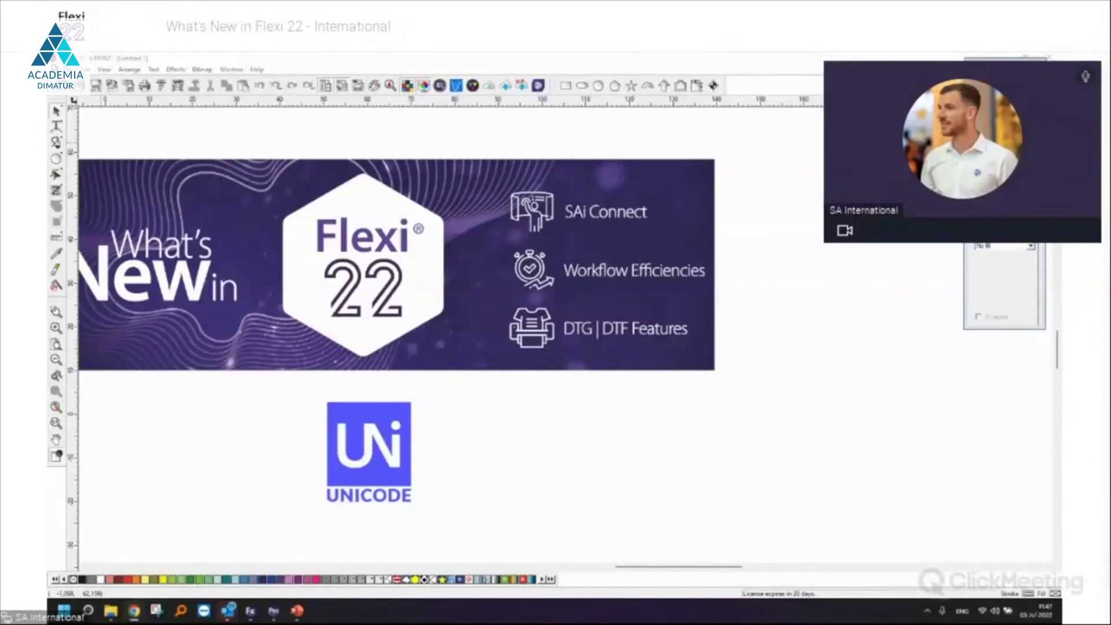
# Switch to Production Manager, open the HP Latex 700 W default job properties and examine the jig layout definition without changing it
pyautogui.click(273, 611)
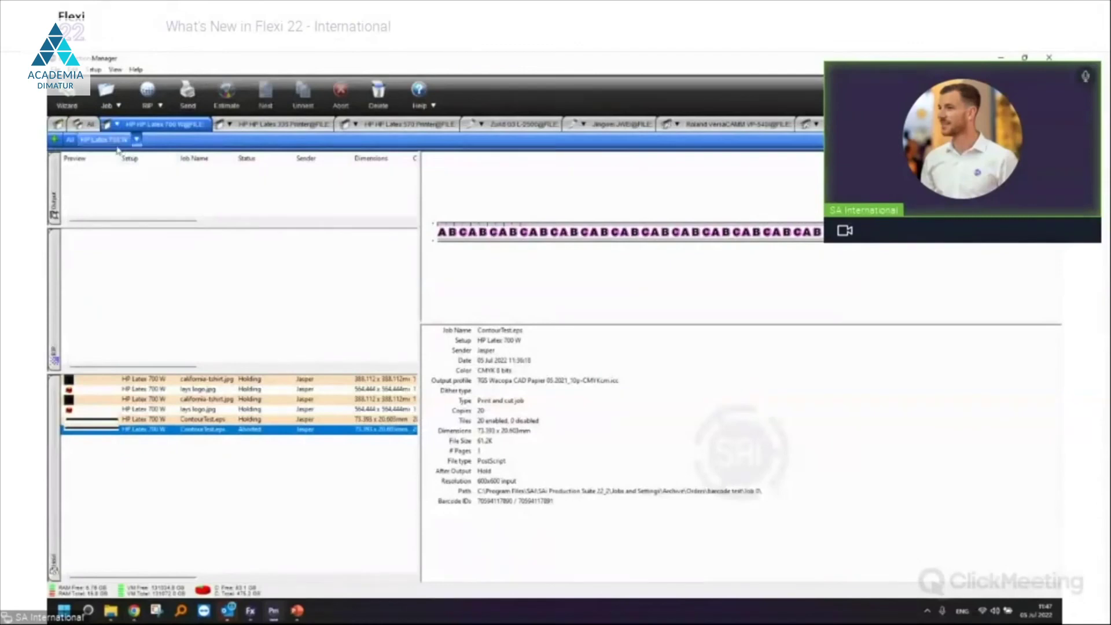
pyautogui.doubleClick(163, 224)
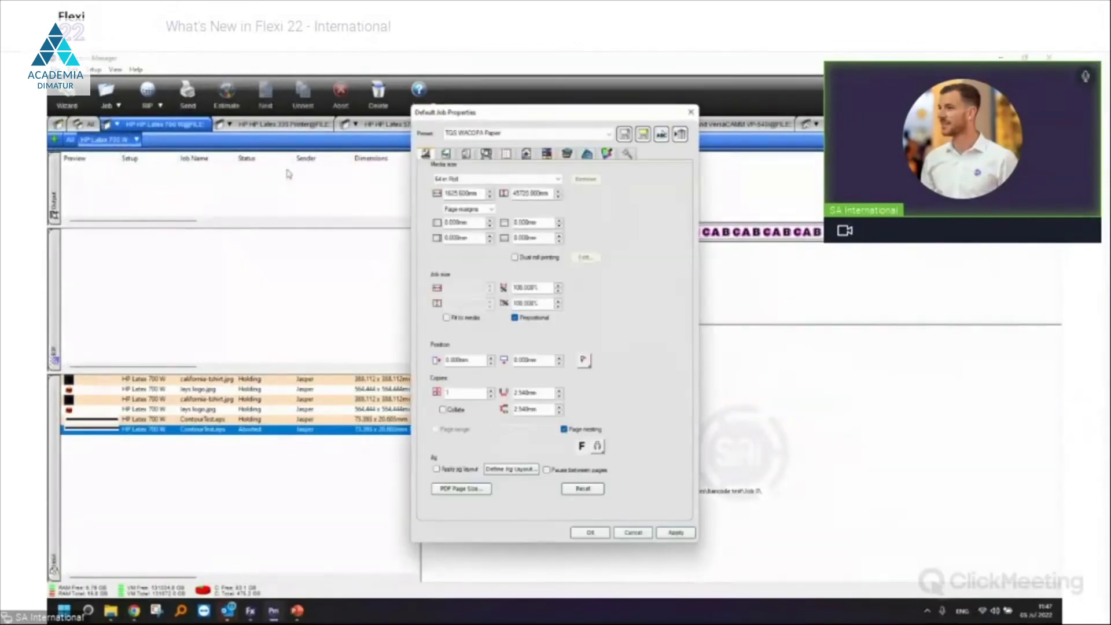
pyautogui.click(511, 469)
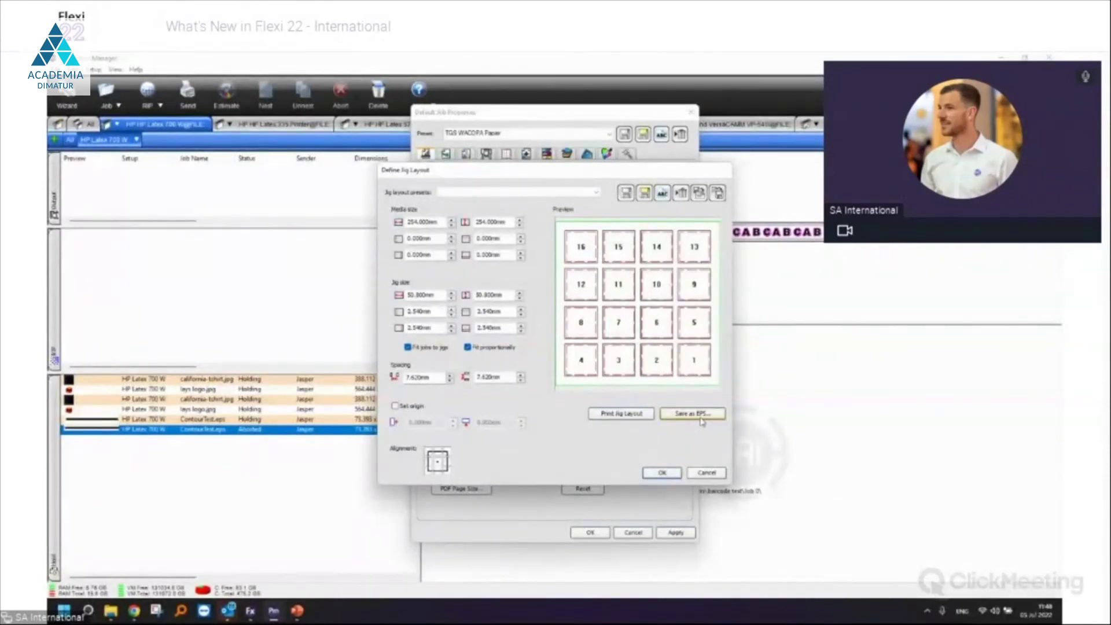
pyautogui.click(705, 473)
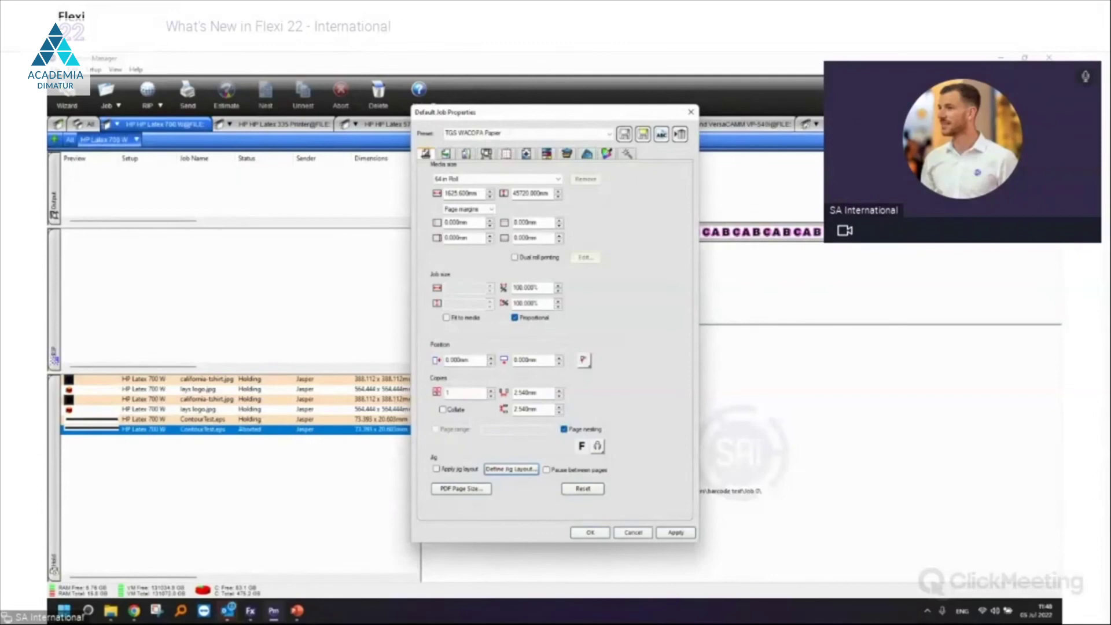
# Switch to the Flexi design application and create a CMYK swatch chart with step 10%, range 0 to 100% and 5% K added to the CMY swatches
pyautogui.click(253, 612)
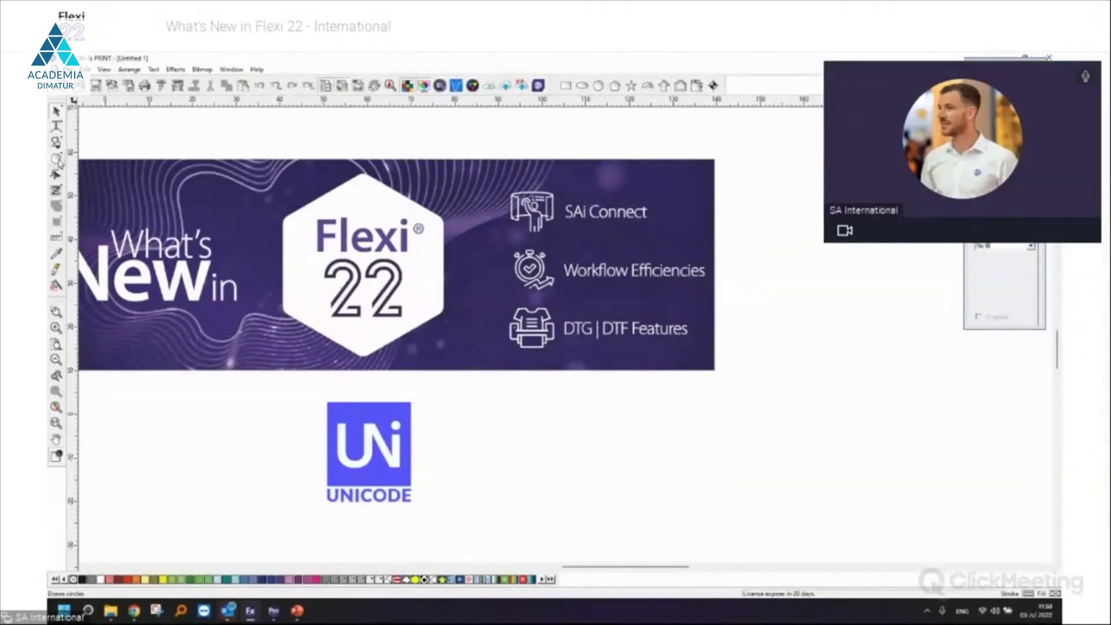
pyautogui.click(139, 70)
pyautogui.moveTo(114, 70)
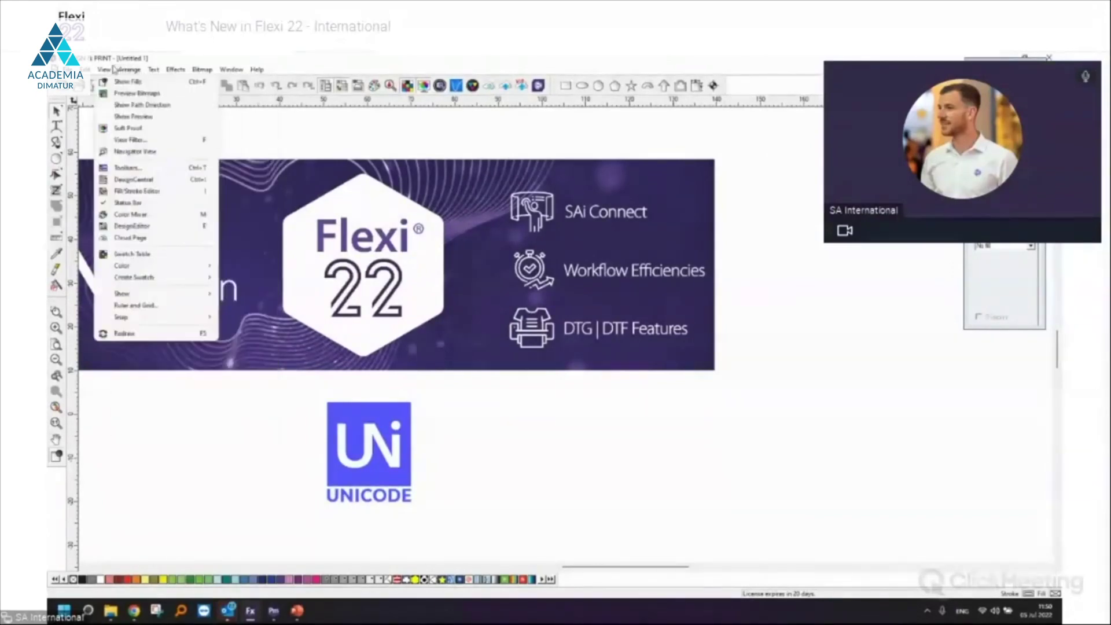
pyautogui.moveTo(139, 278)
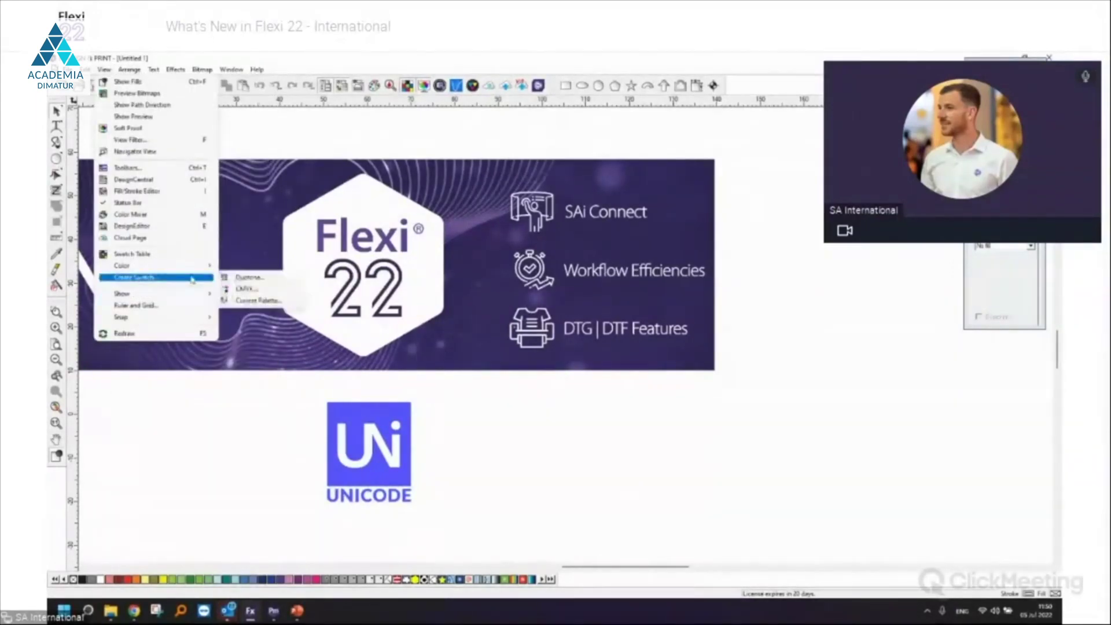
pyautogui.click(251, 290)
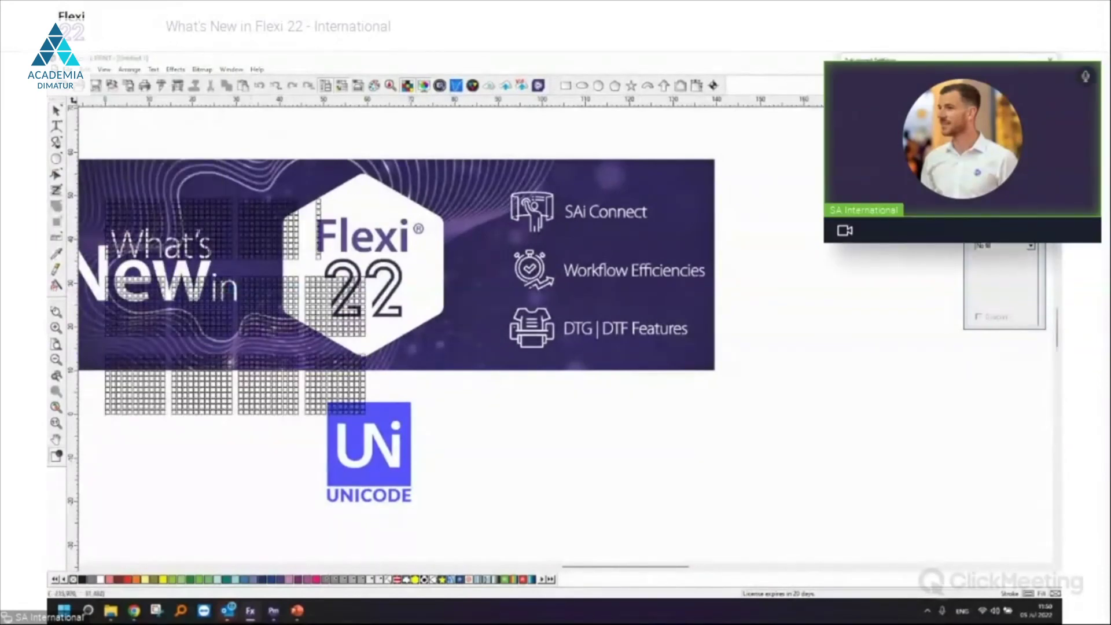
pyautogui.moveTo(933, 61); pyautogui.dragTo(795, 111)
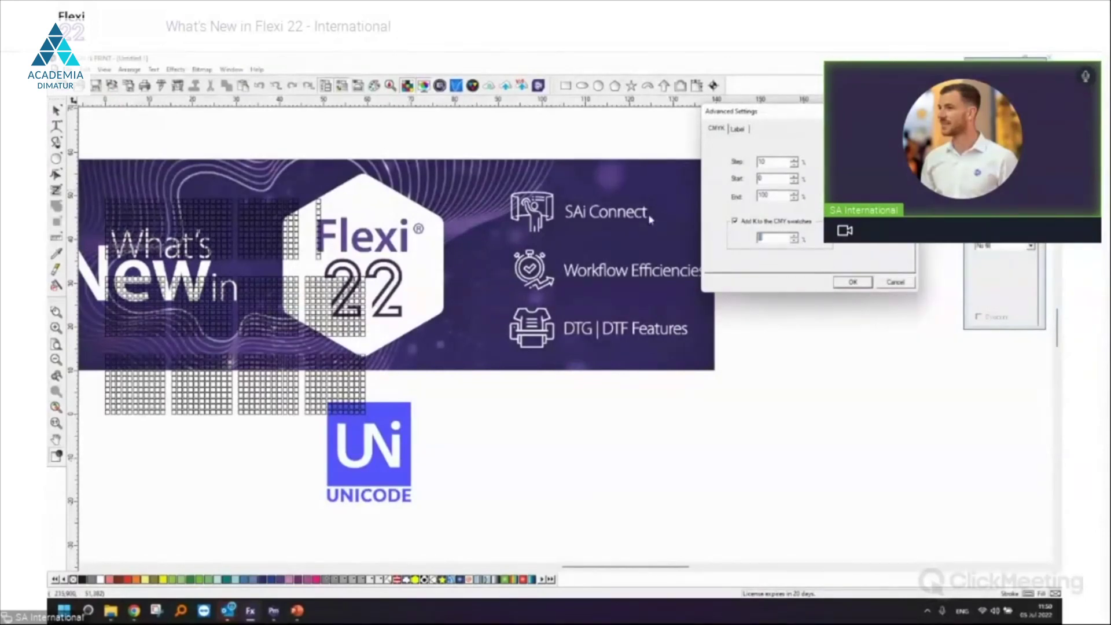
pyautogui.press('Return')
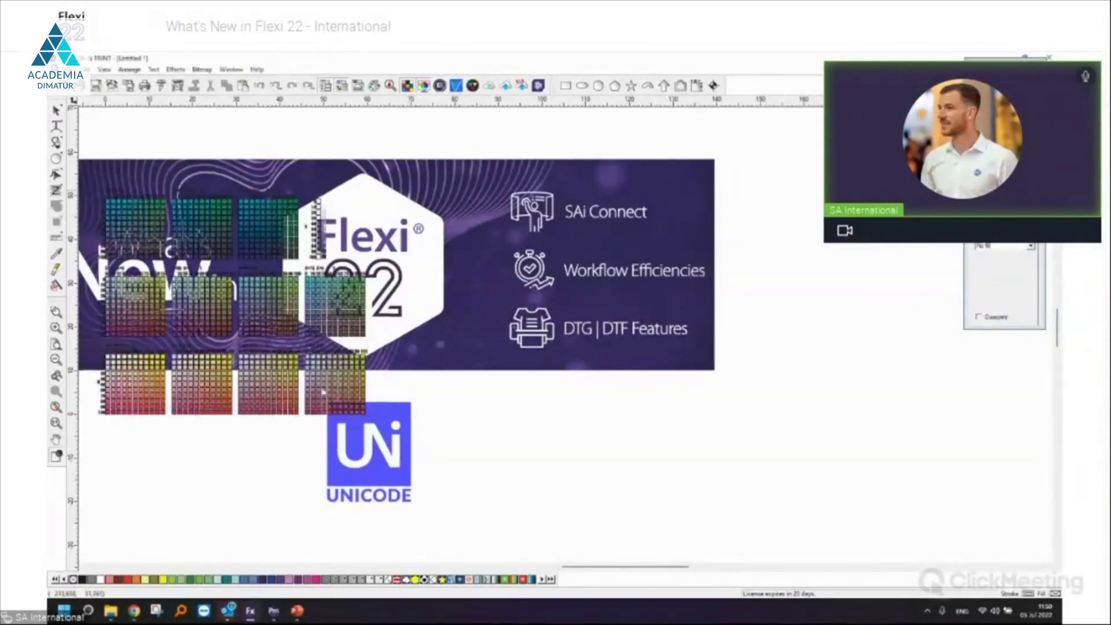
# Place the CMYK swatch chart on the empty canvas beyond the banner's lower right corner and examine its labelled patches
pyautogui.moveTo(876, 512); pyautogui.dragTo(877, 512)
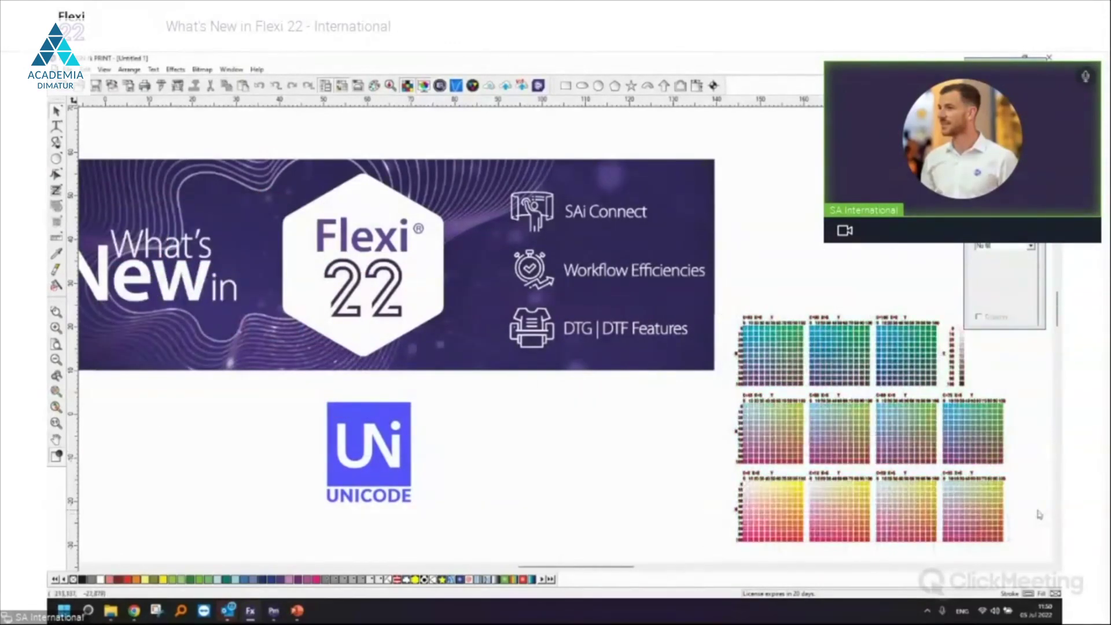
pyautogui.scroll(3, 1038, 513)
pyautogui.scroll(1, 1038, 513)
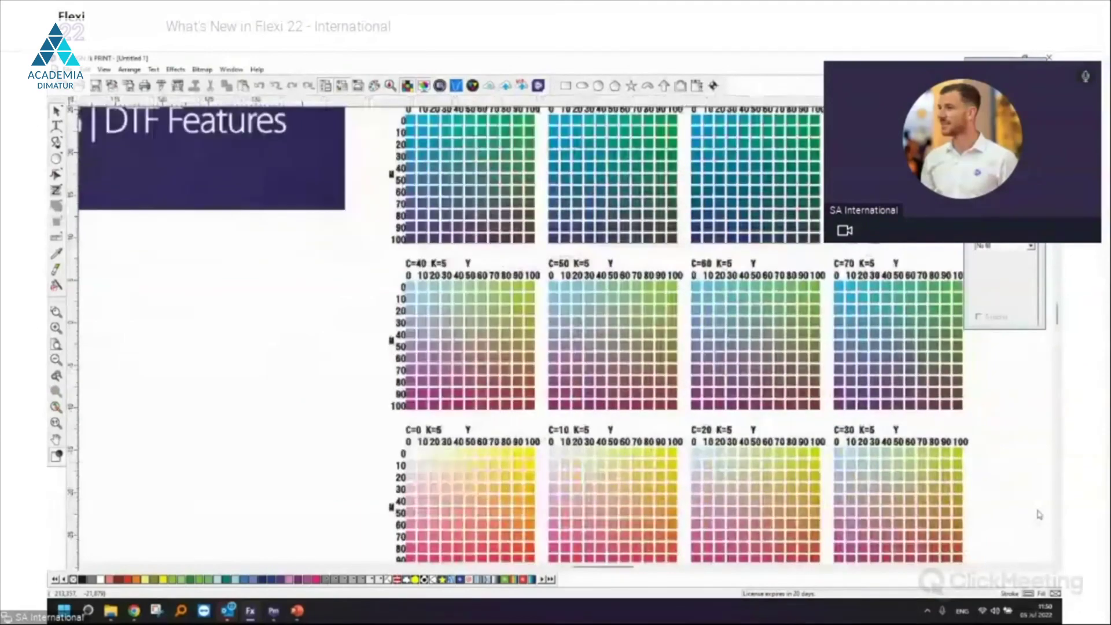